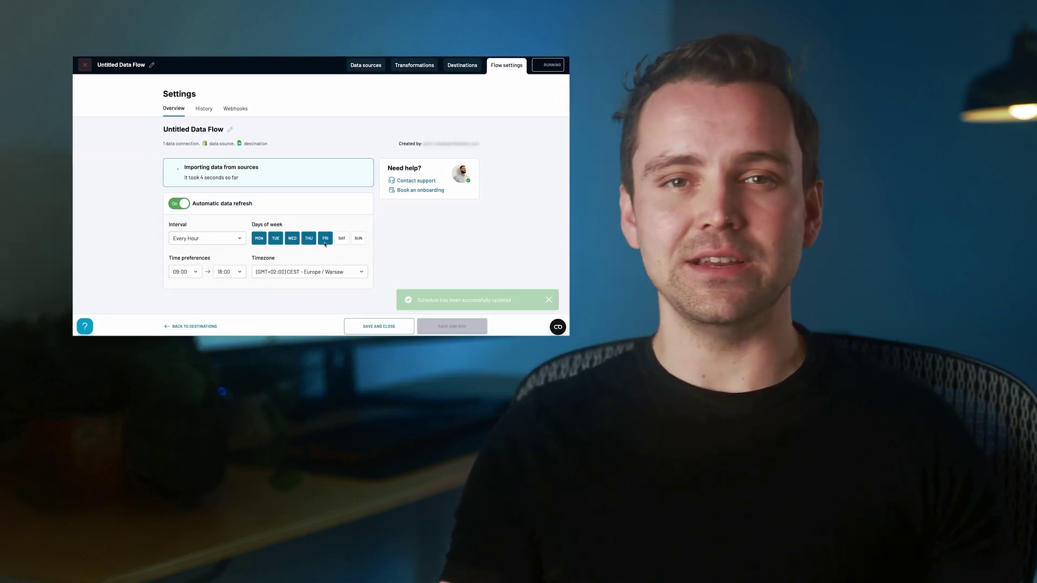
Step: Add Saturday and Sunday to the refresh days and set the start time to 07:00
click(425, 275)
click(359, 239)
click(183, 271)
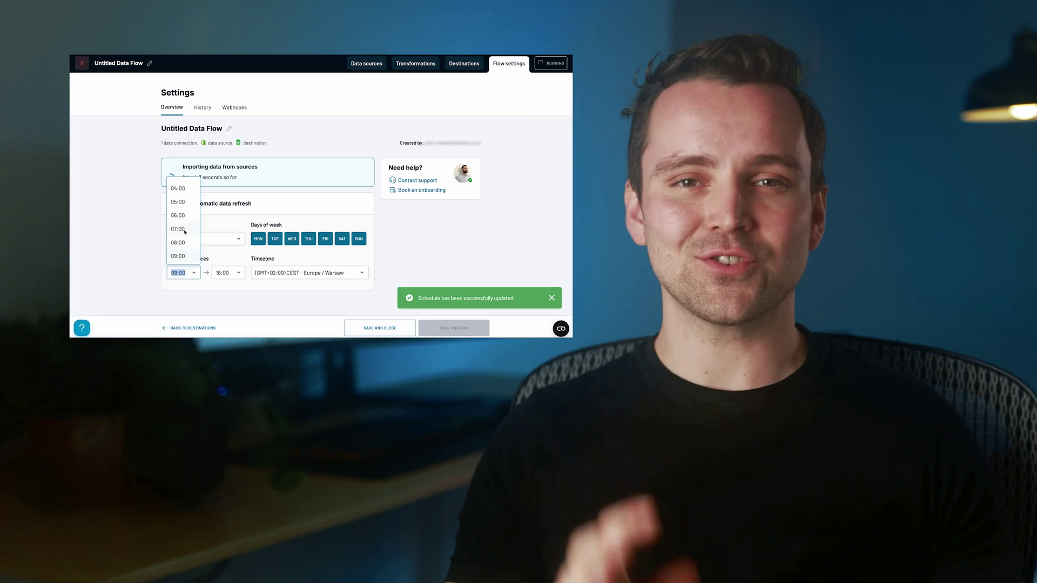
click(184, 232)
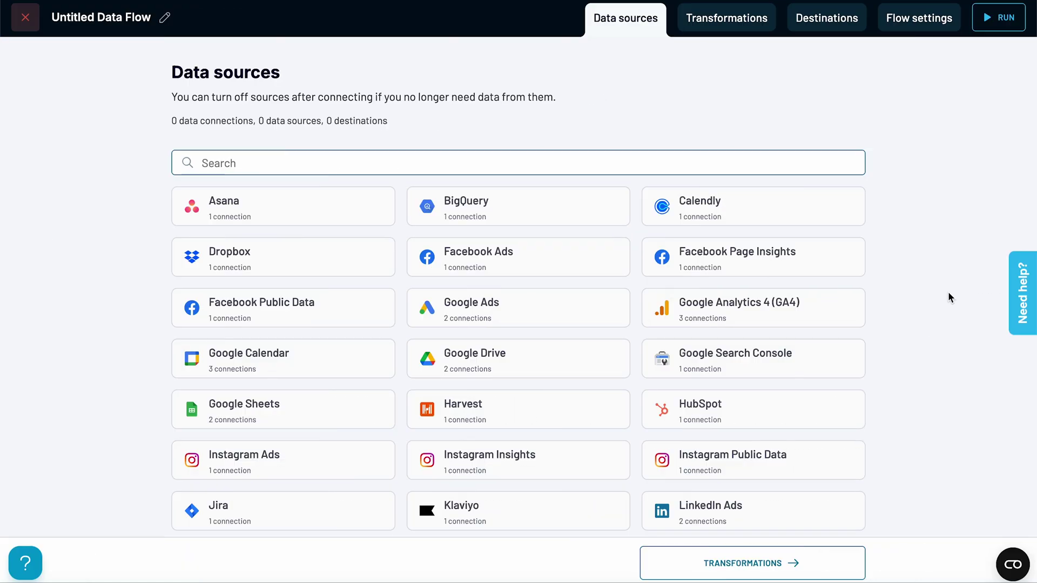
Step: Add Shopify as a data source and log in to the store account
scroll(949, 293, down, 10)
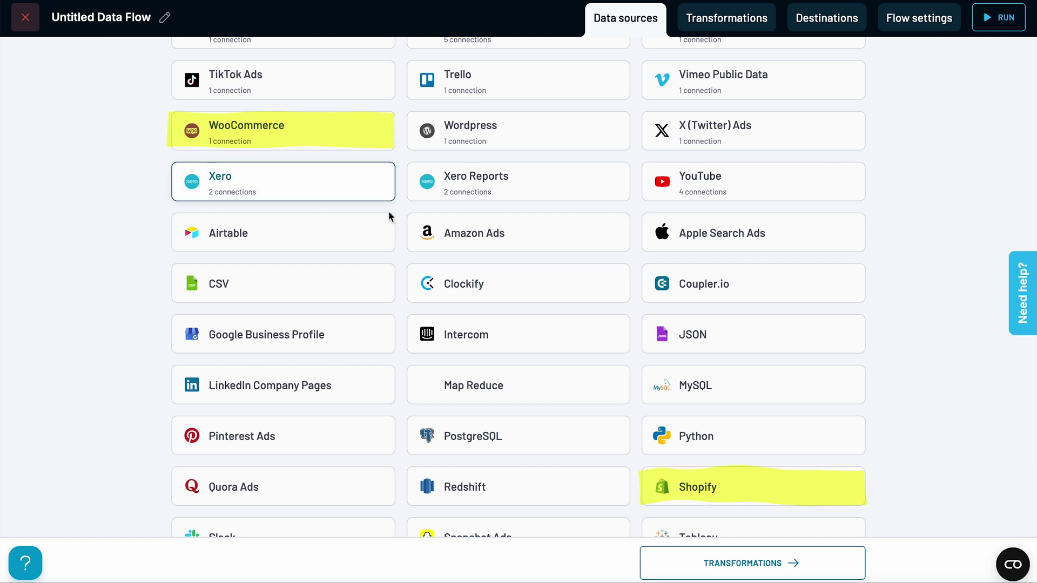
click(730, 501)
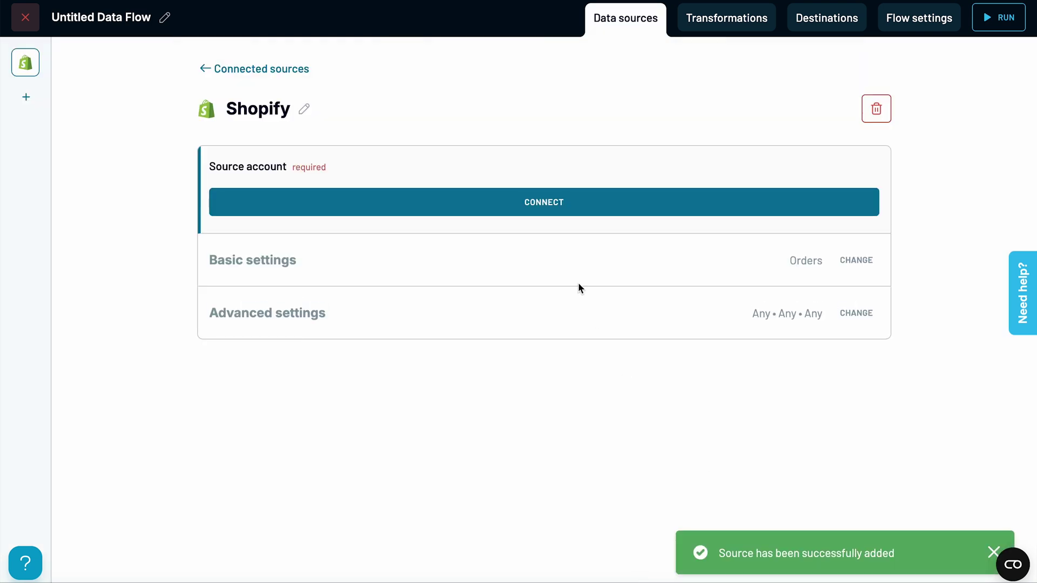
click(563, 211)
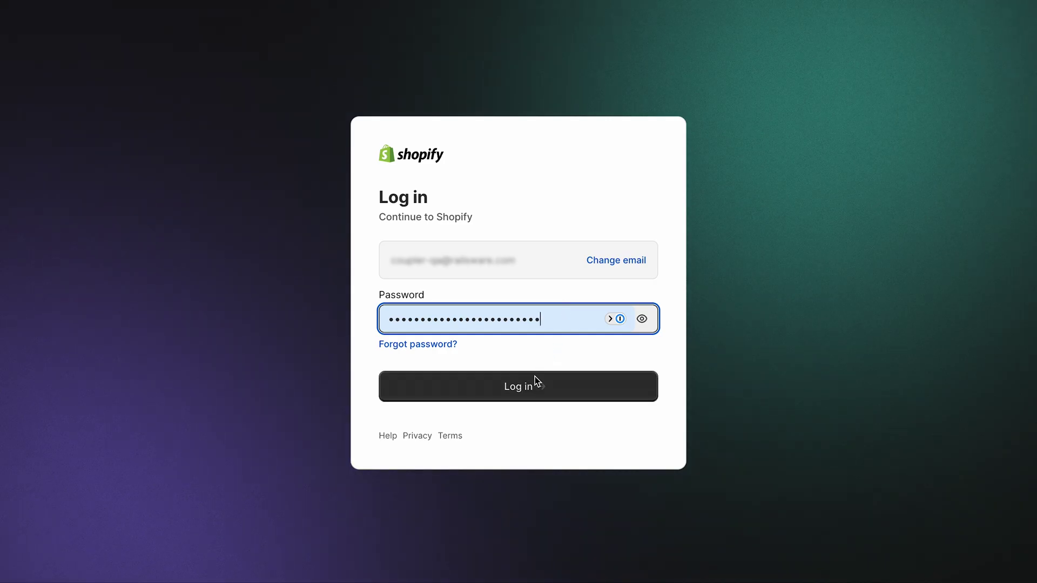
click(535, 378)
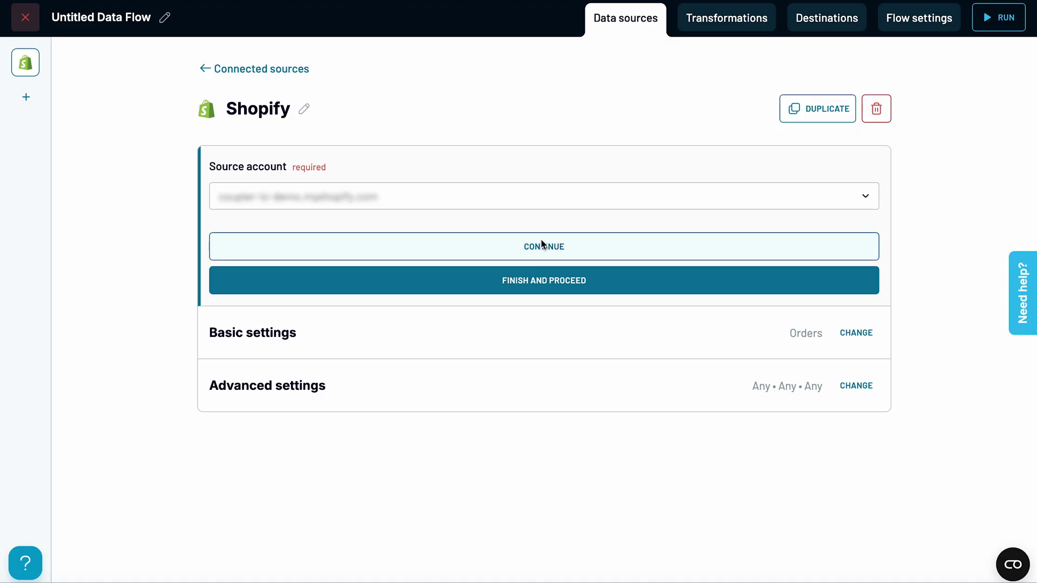
Step: Choose Inventory as the data entity and finish the Shopify source setup
click(542, 244)
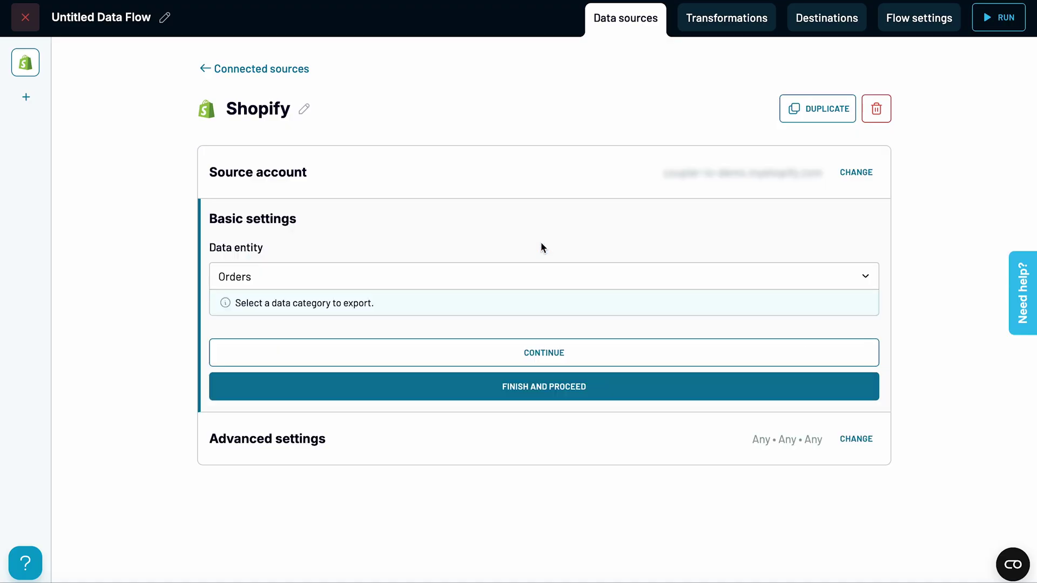
click(525, 276)
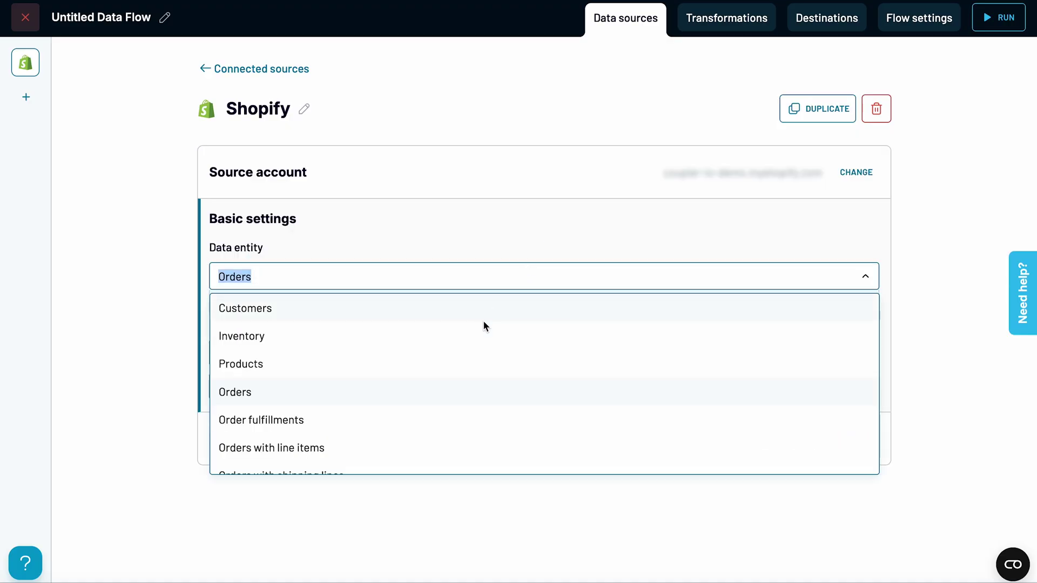
click(477, 336)
click(491, 352)
click(508, 505)
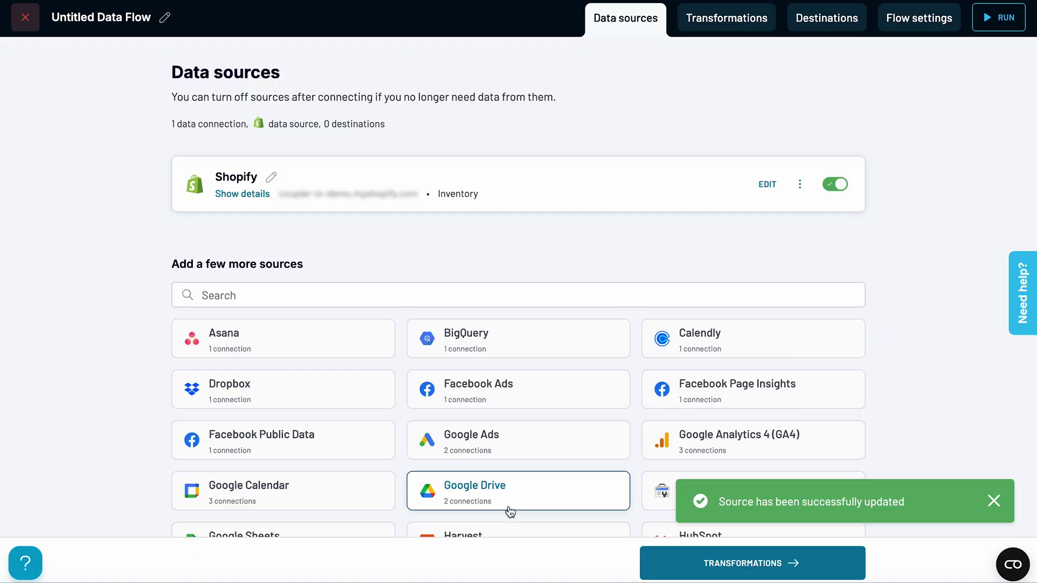
Step: Open Column management under Transformations and hide all columns
click(724, 21)
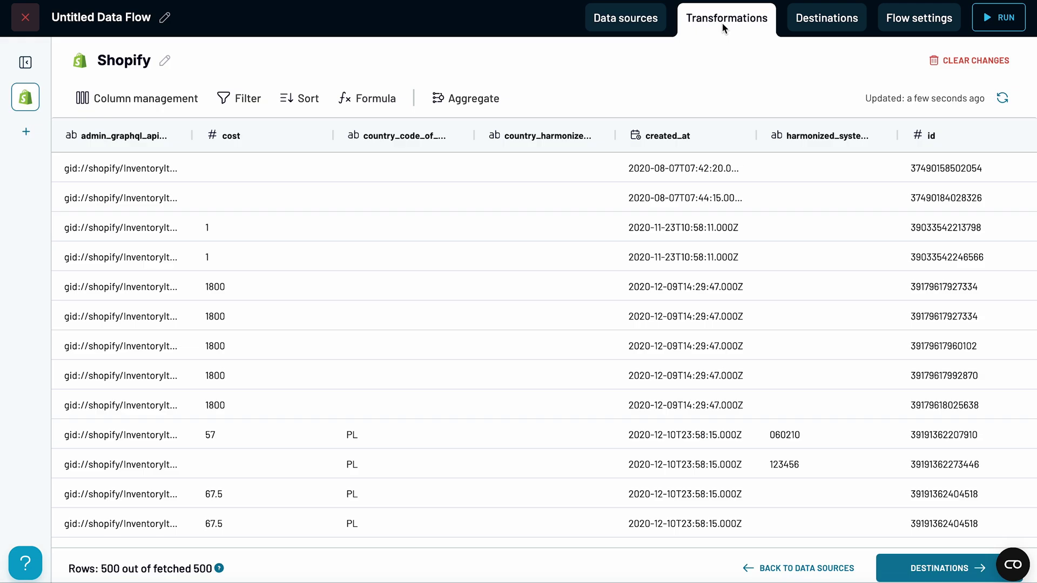
scroll(709, 248, right, 10)
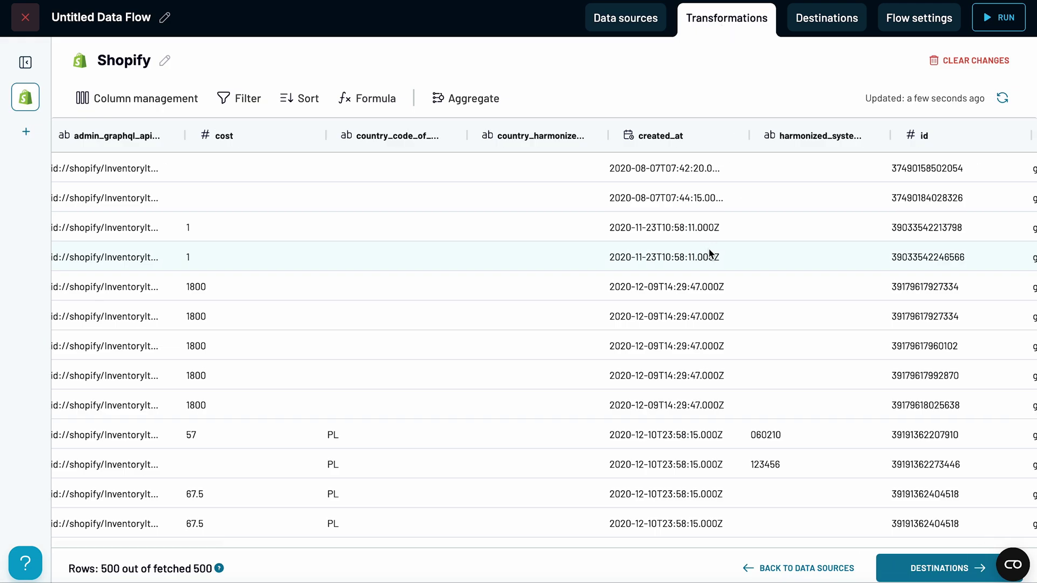
scroll(709, 253, left, 10)
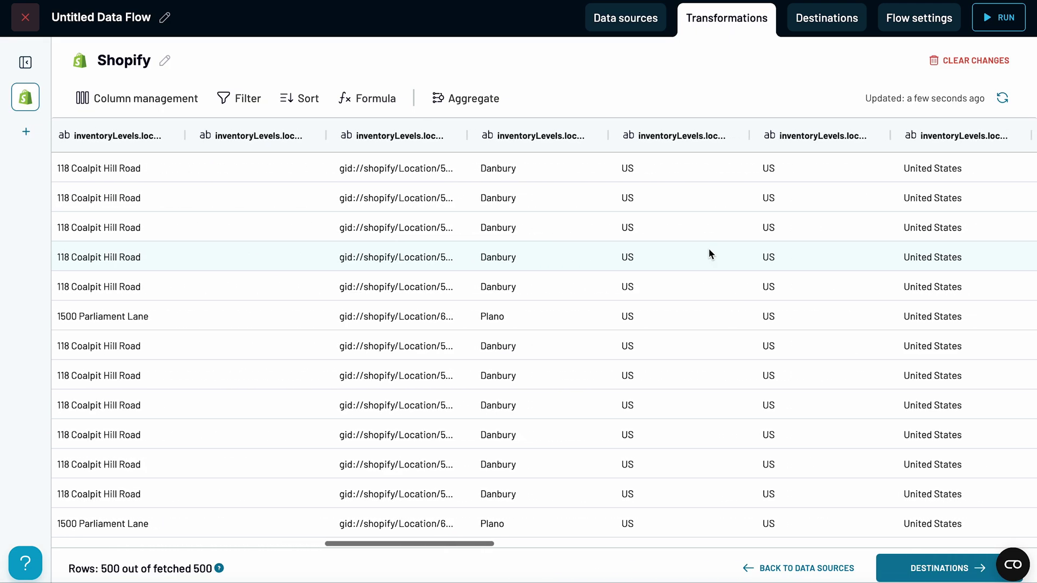
click(123, 98)
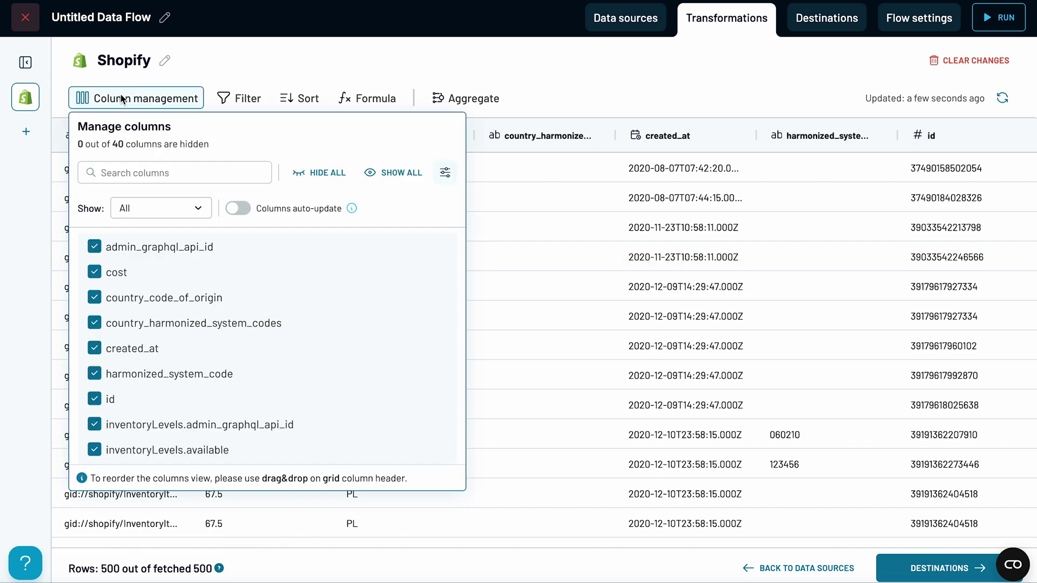
click(306, 172)
Step: Re-show cost, created_at, inventoryLevels.available, the location address, city, name, province and zip columns, product_id and product_name
click(95, 272)
click(95, 348)
scroll(94, 356, down, 2)
click(94, 367)
scroll(94, 357, down, 2)
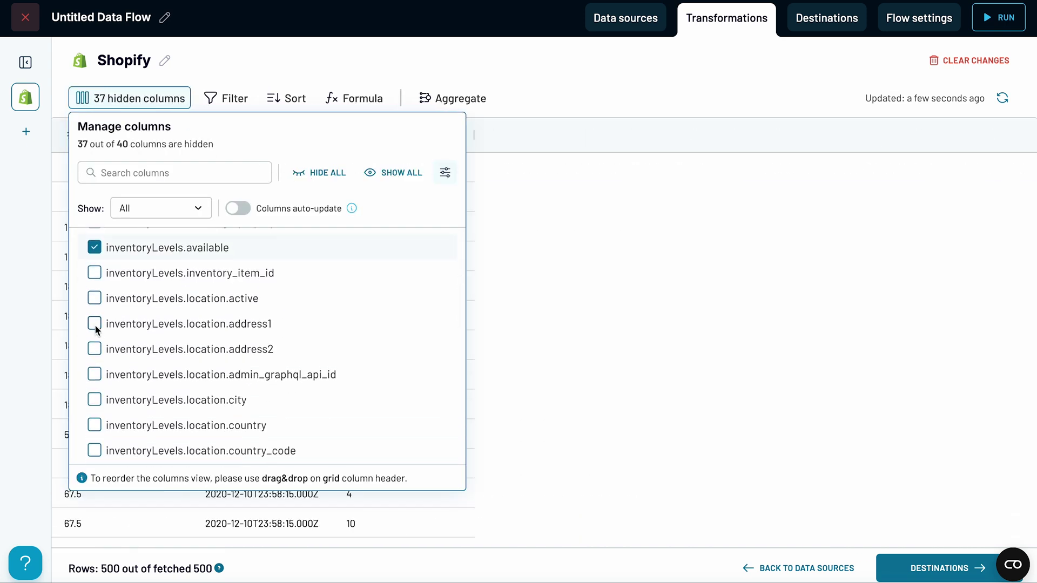
click(95, 325)
click(94, 398)
click(94, 308)
click(95, 358)
click(94, 435)
click(94, 337)
click(95, 363)
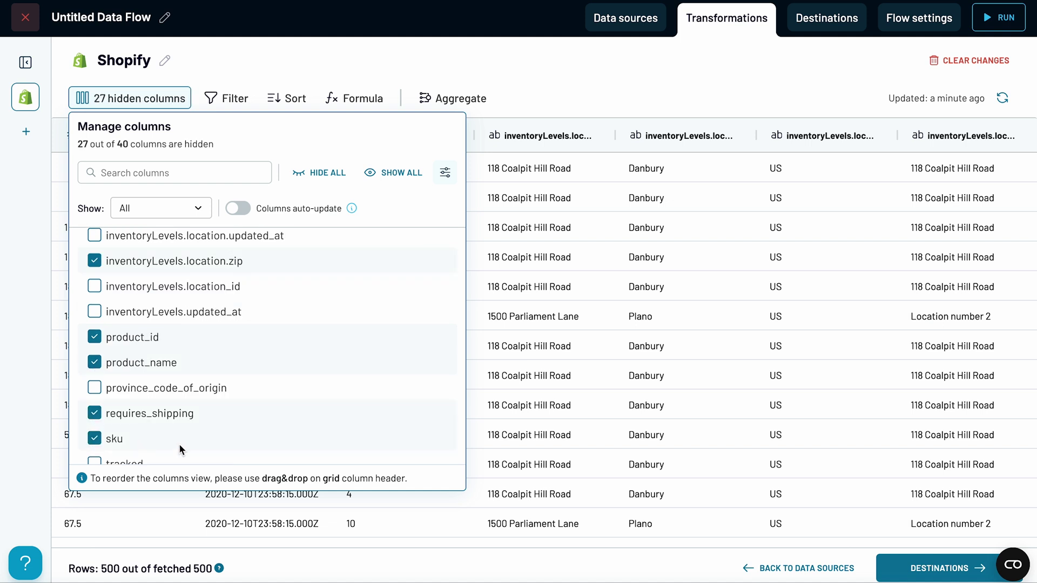
scroll(142, 446, down, 2)
click(576, 96)
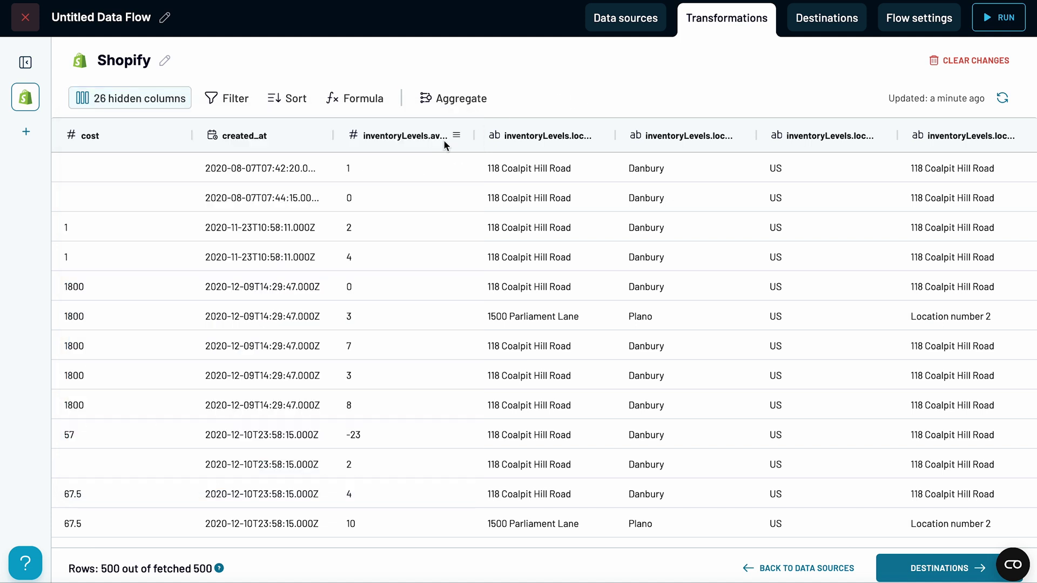
Step: Rename inventoryLevels.available to units_available and location address1 to location_address
click(457, 136)
click(468, 140)
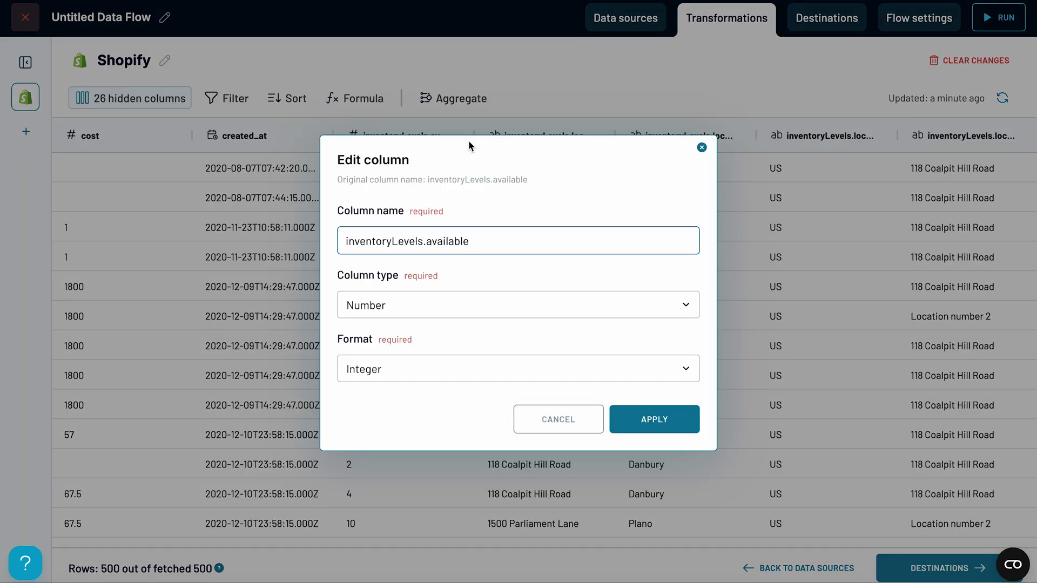
key(ctrl+a)
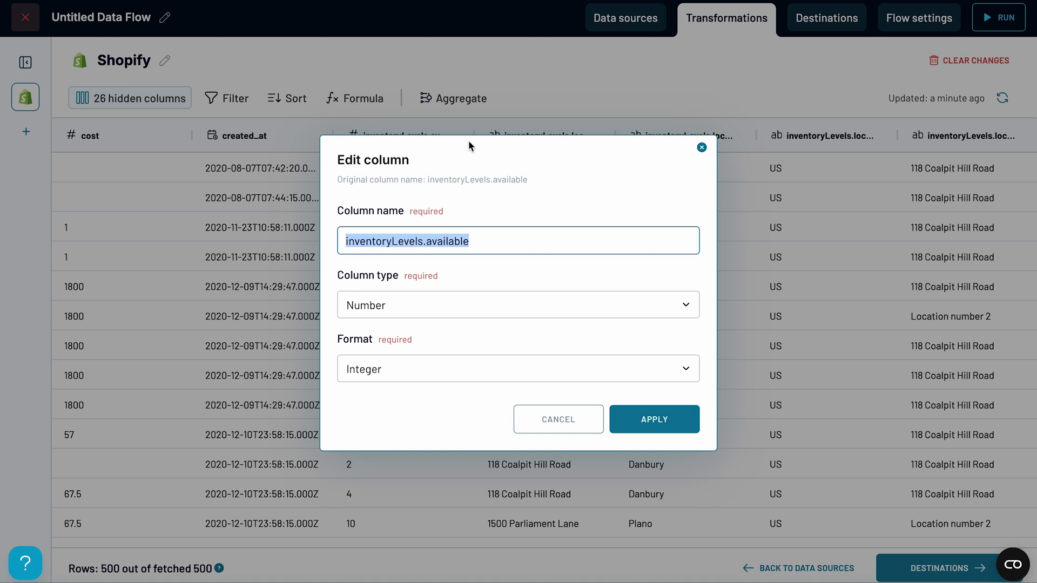
text(units_available)
click(646, 420)
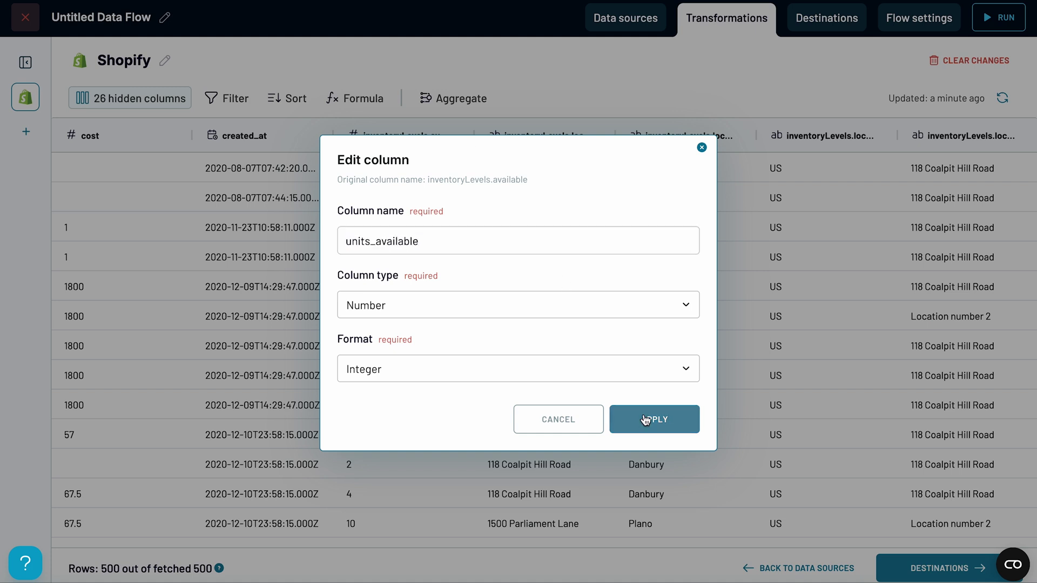
click(598, 136)
click(619, 141)
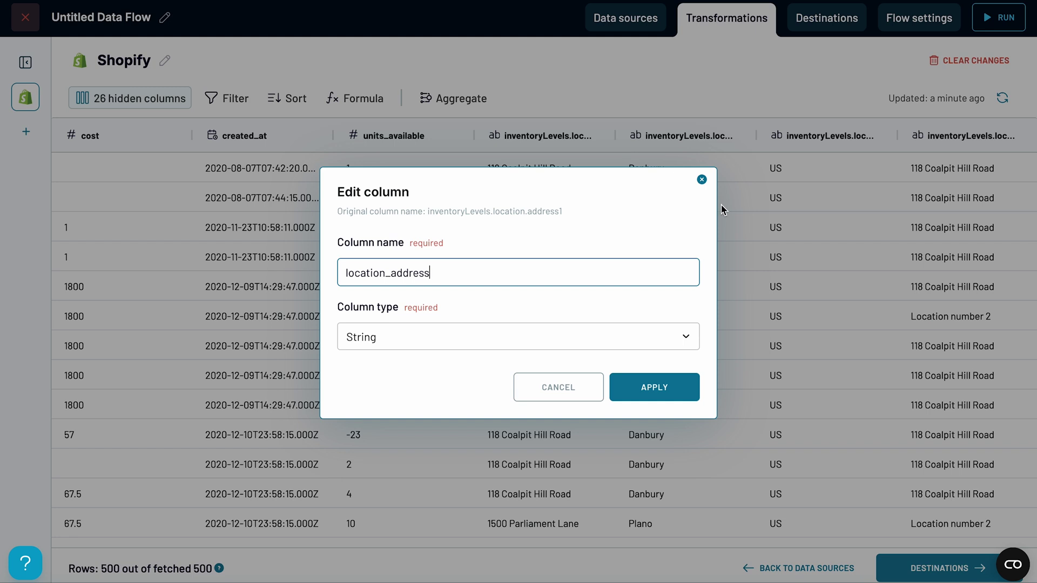
click(631, 379)
Step: Move the product_id and product_name columns to the start of the table
scroll(702, 357, right, 5)
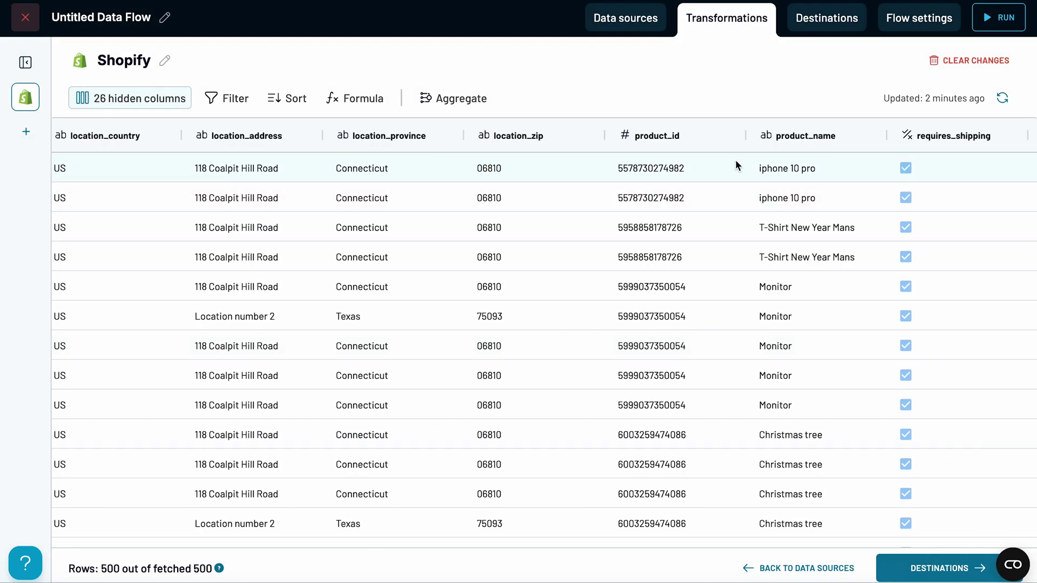
scroll(735, 162, right, 5)
drag(423, 132, 75, 139)
scroll(461, 245, right, 10)
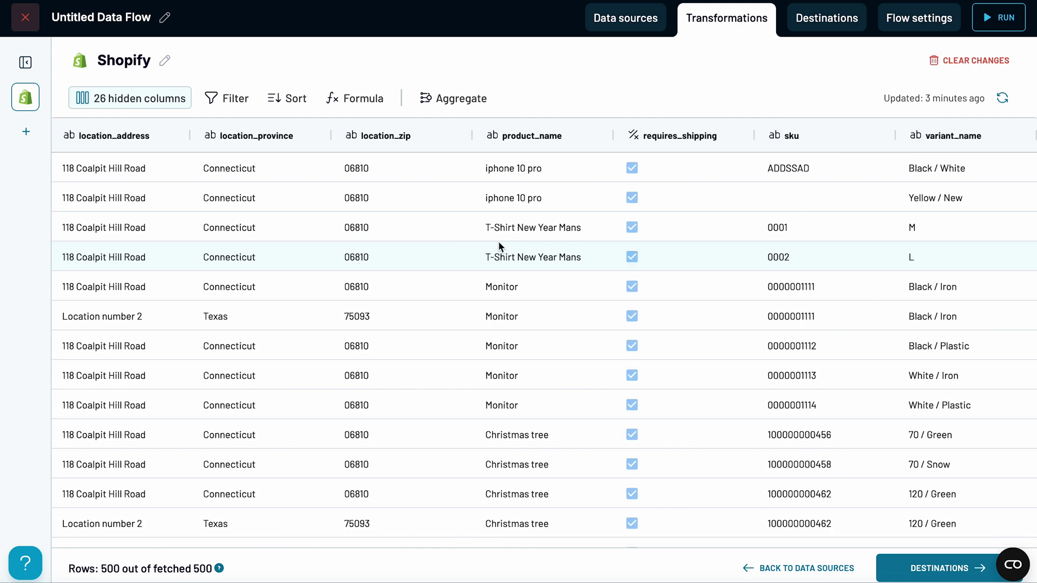
drag(593, 137, 197, 136)
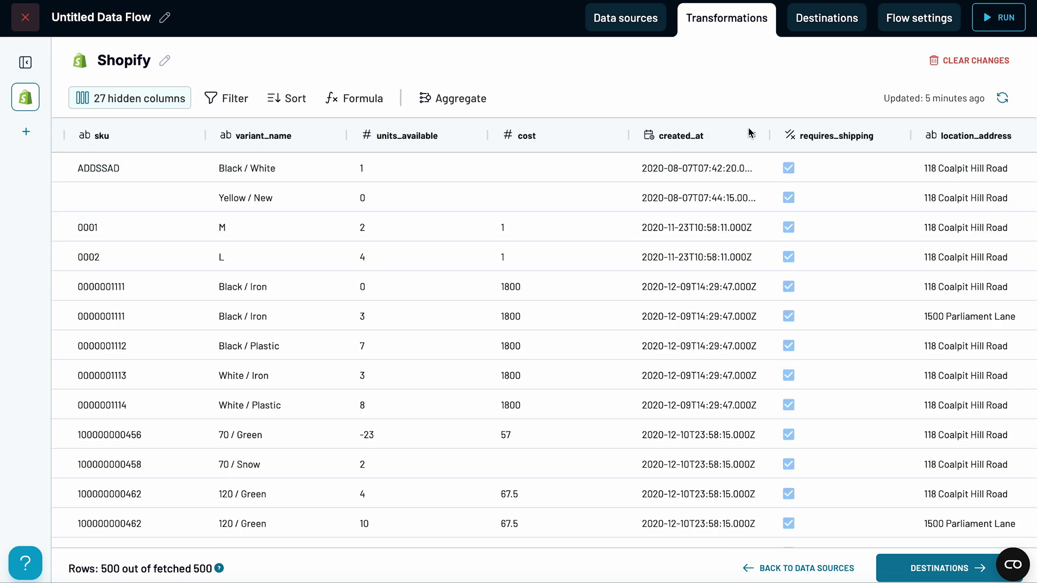
Step: Make created_at a Date column in the Mexico City time zone
click(750, 132)
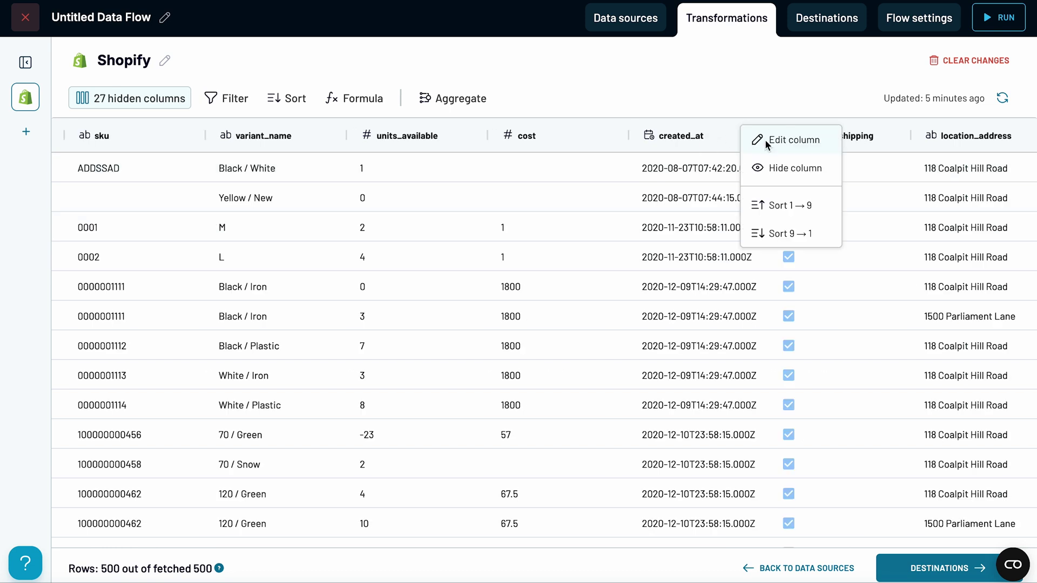
click(767, 141)
click(507, 302)
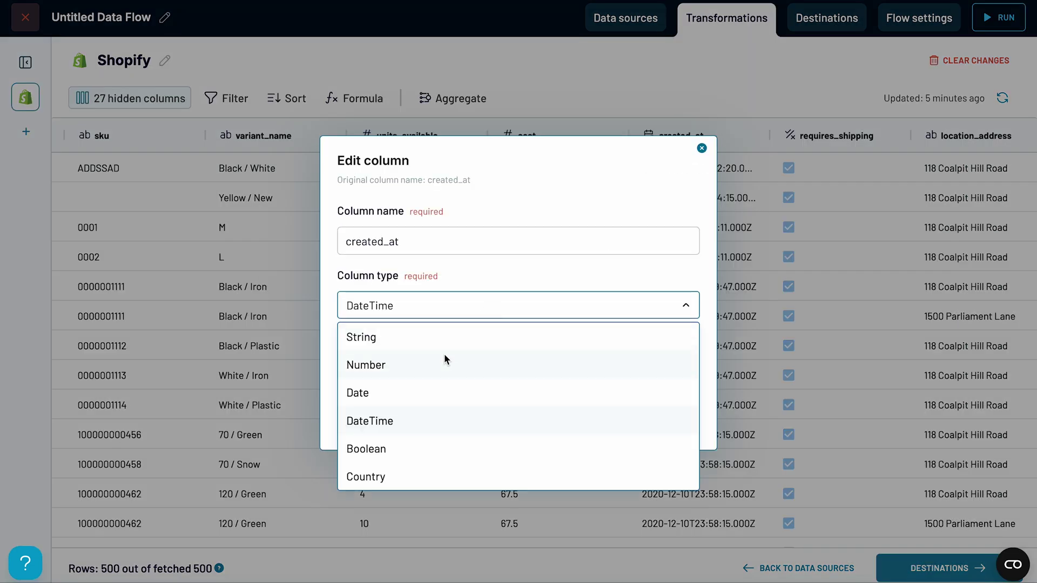
click(418, 390)
click(618, 370)
scroll(576, 455, down, 5)
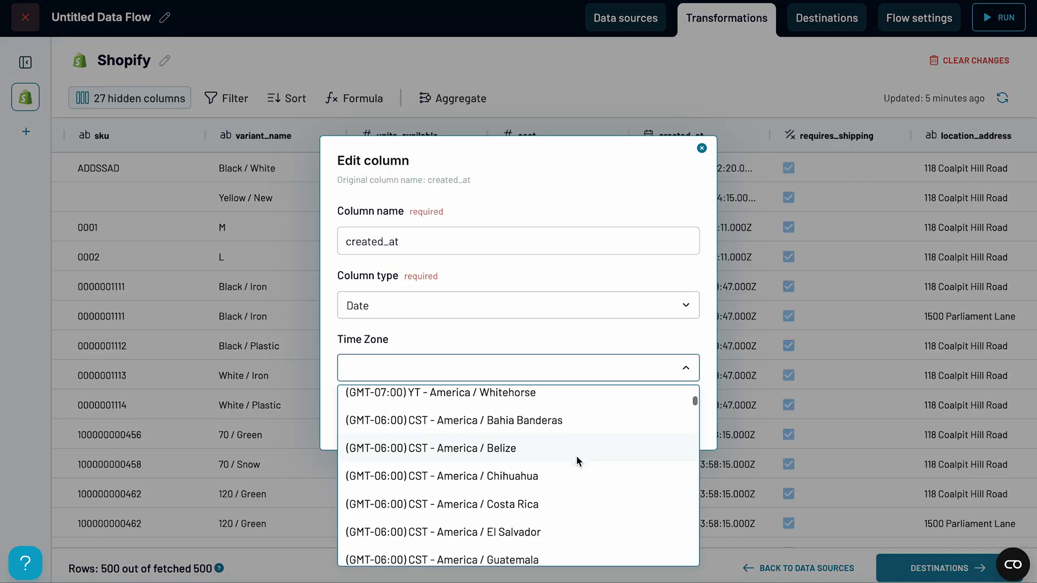
scroll(576, 456, down, 3)
click(542, 500)
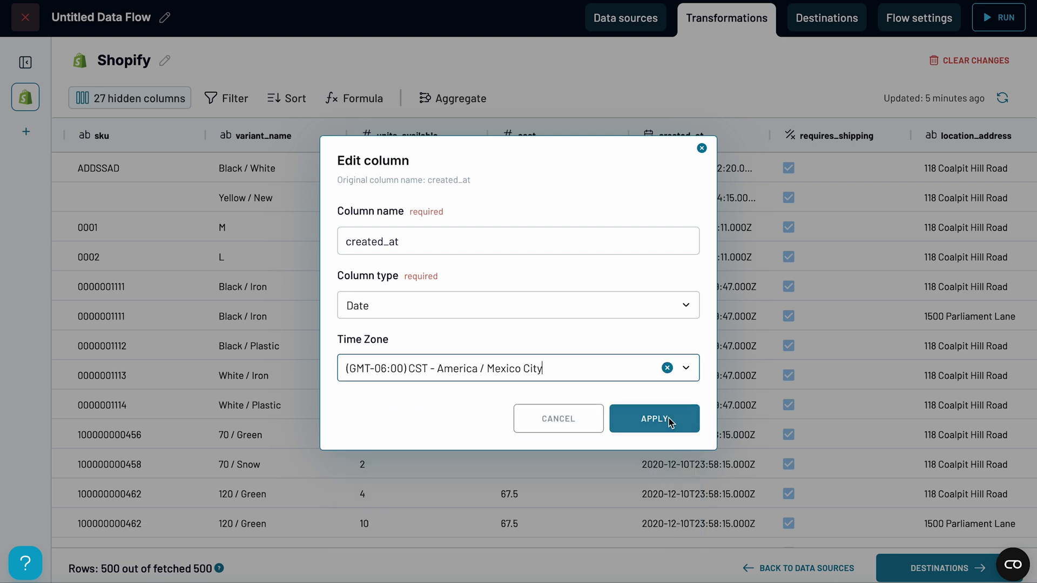
click(670, 424)
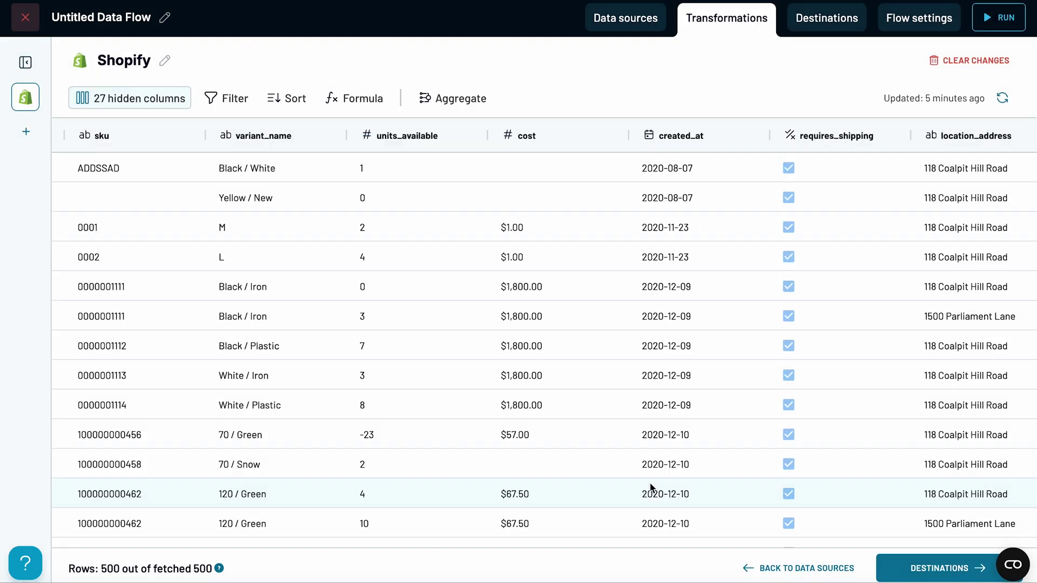
Step: Enter the formula units_available * cost for a new calculated column
click(365, 101)
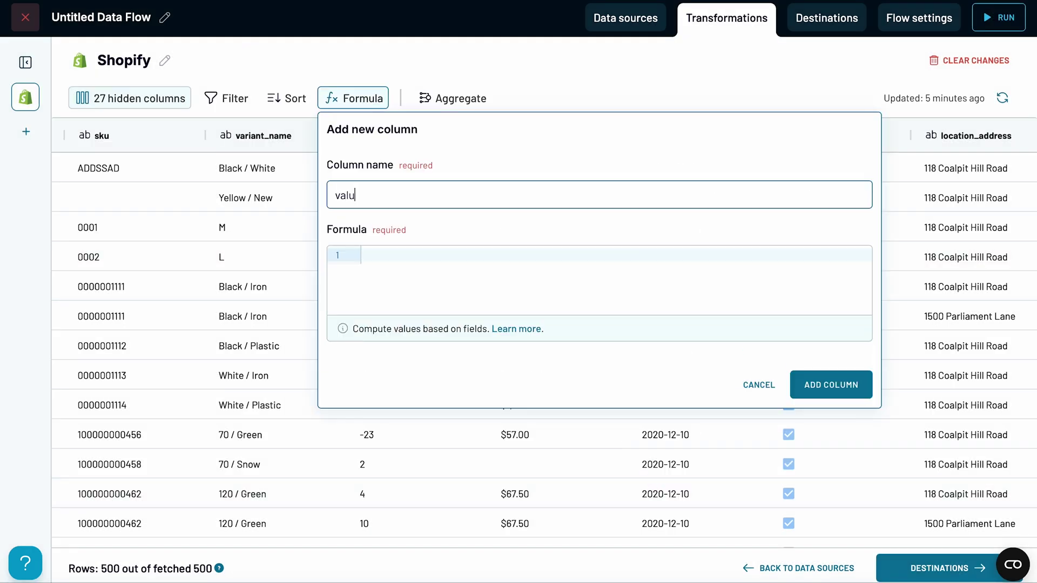
text(ab)
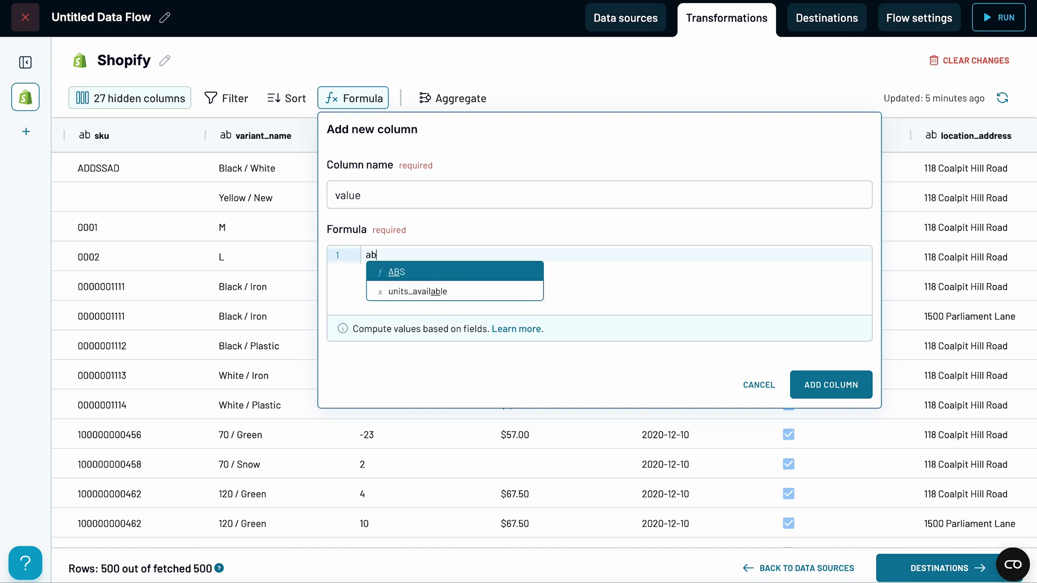
key(Down)
key(Return)
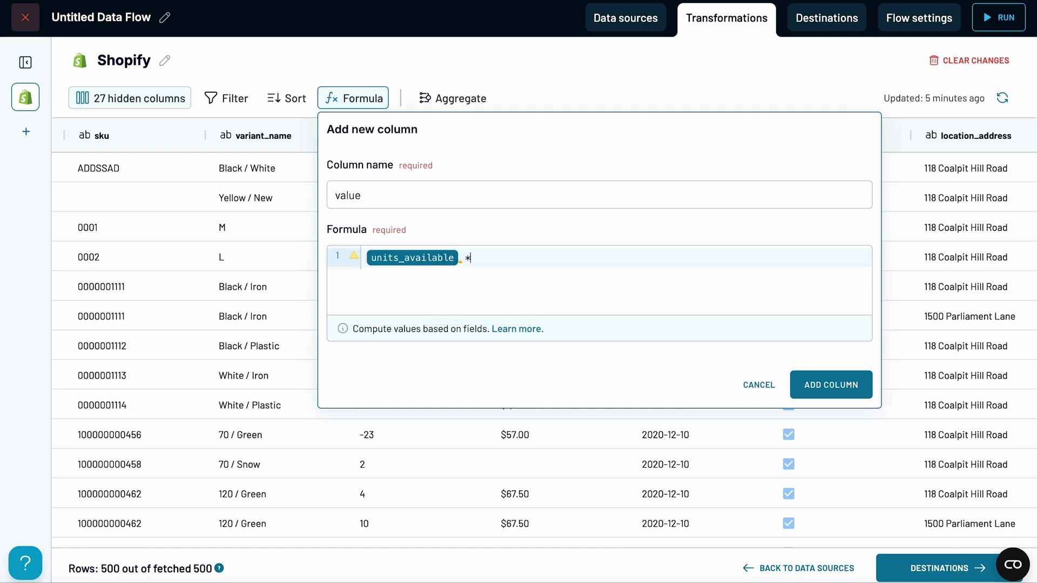
text(* cos)
key(Return)
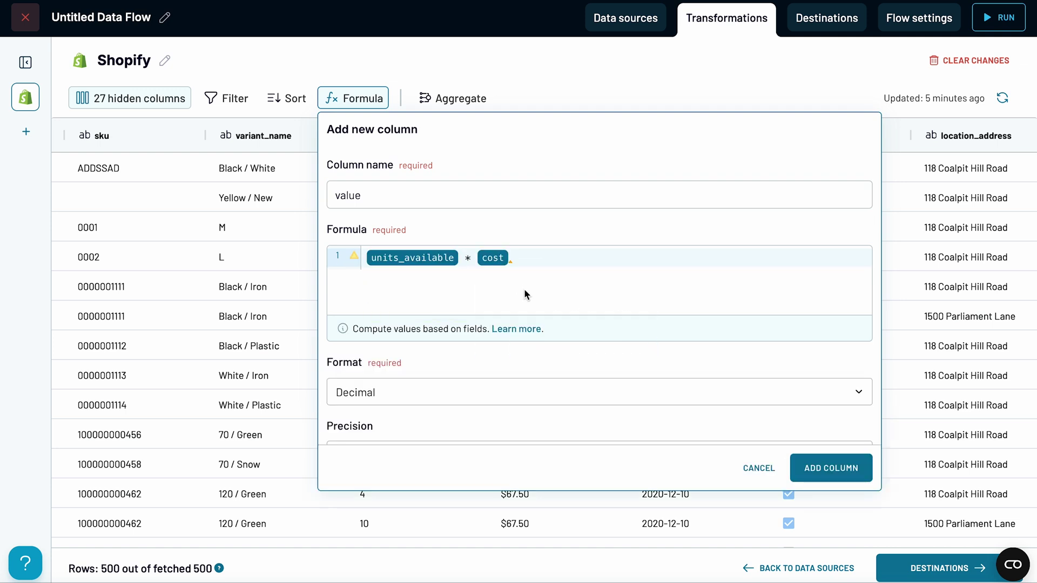
scroll(513, 324, down, 1)
click(471, 350)
Step: Format the value column as USD currency, add it, and place it after cost
click(413, 466)
scroll(747, 413, down, 1)
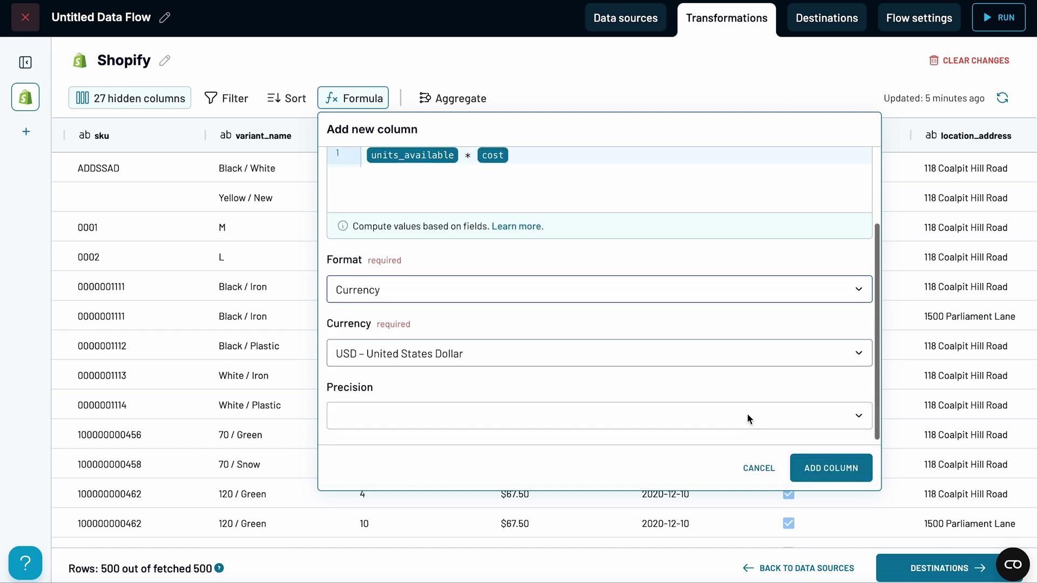
click(826, 468)
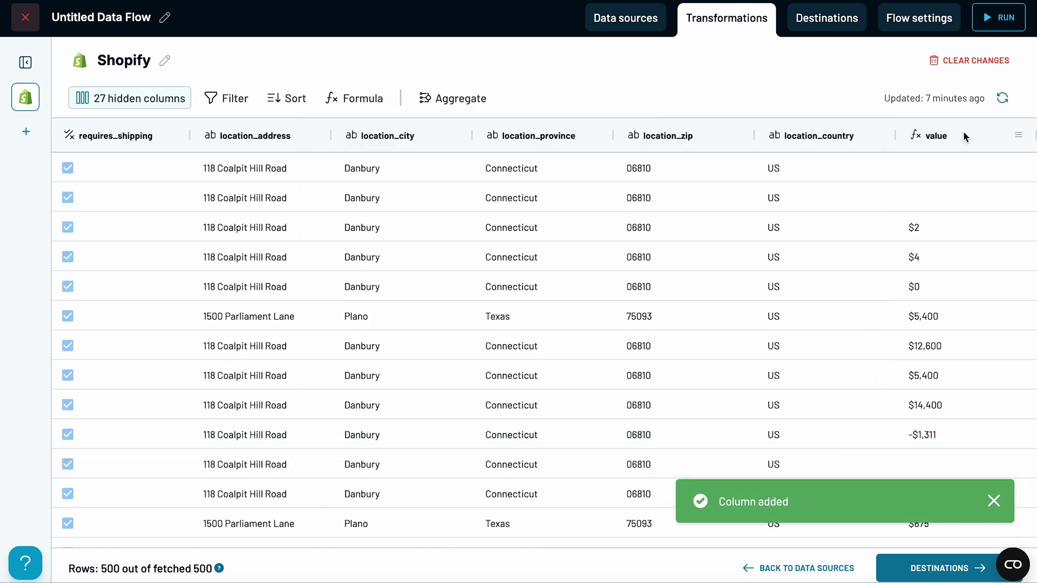
drag(187, 101, 340, 138)
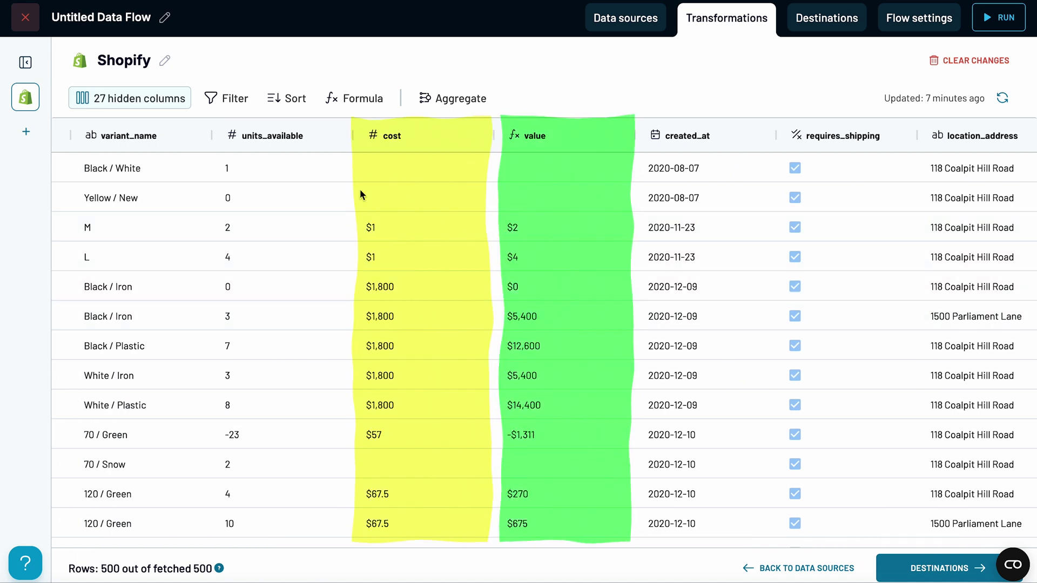
scroll(549, 317, right, 5)
scroll(549, 317, right, 3)
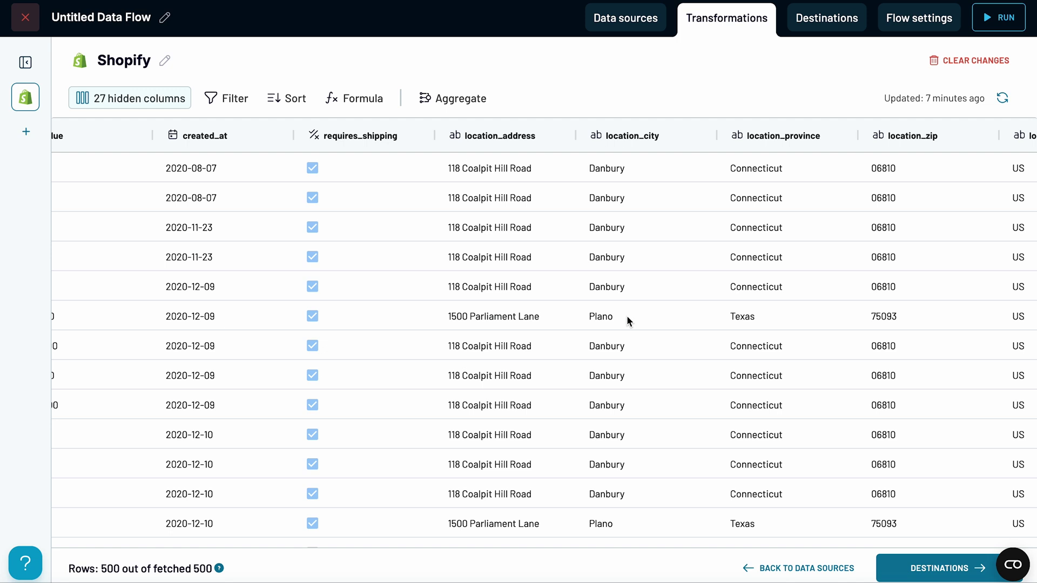
Step: Add a warehouse_name column using the pasted nested IF formula on location_address, then go to destinations
click(358, 104)
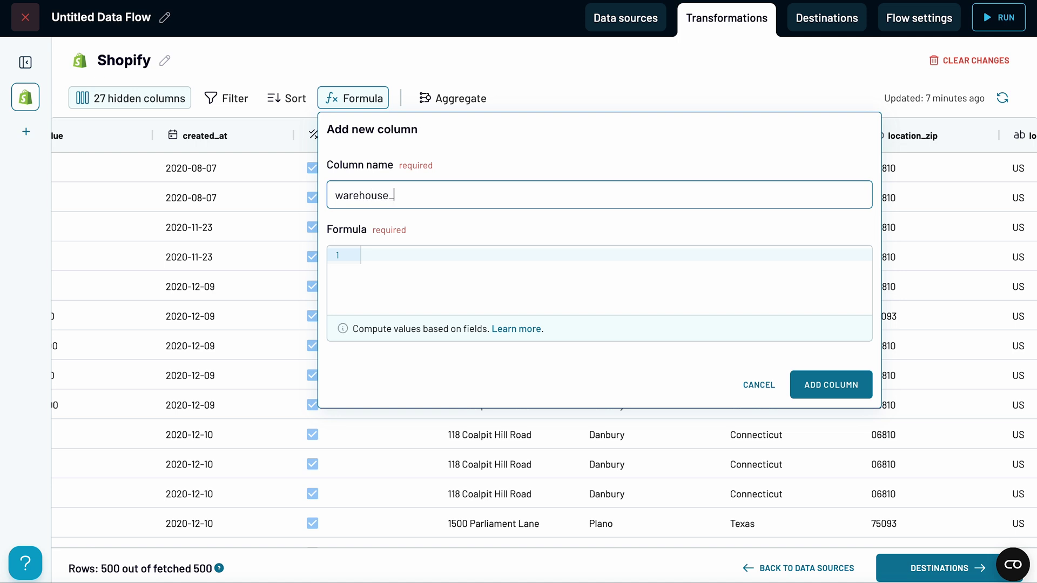
text(IF(     location_address == "118 Coalpit Hill Road",     "Main warehouse",     IF(         location_address == "1500 Parliament Lane",         "Secondary warehouse",         "Another warehouse"         ) ))
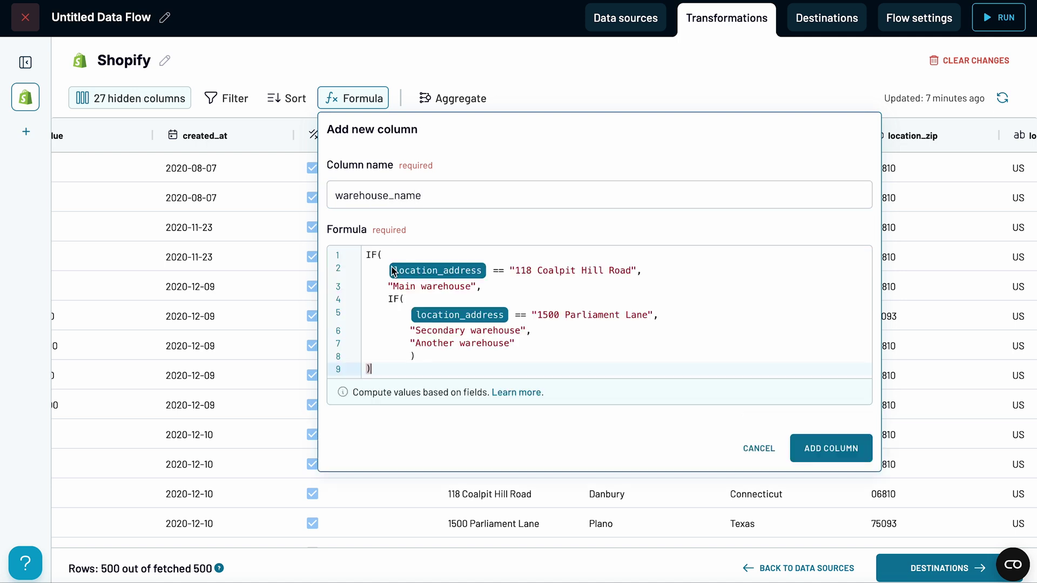
click(829, 451)
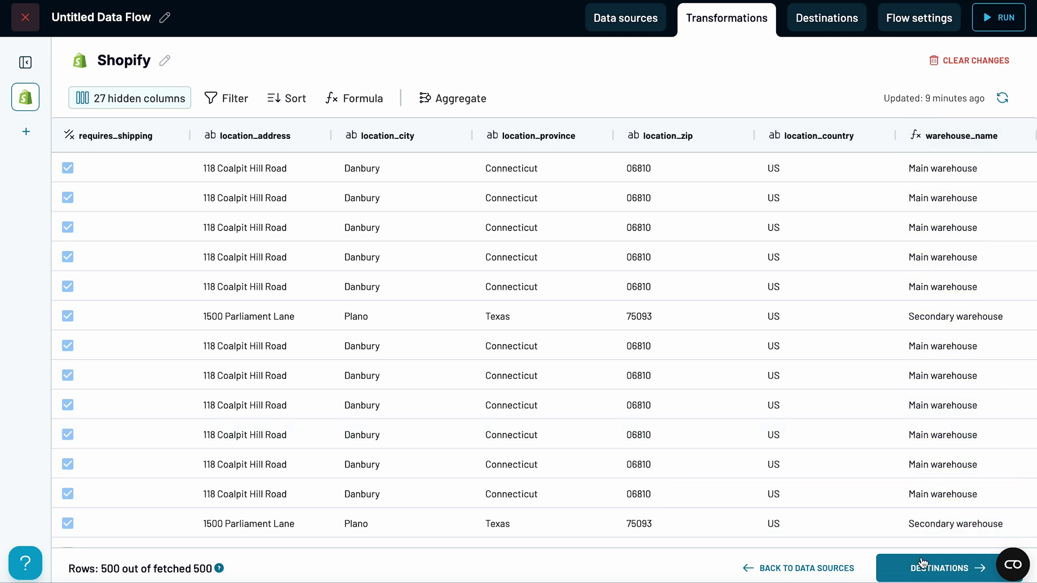
click(924, 573)
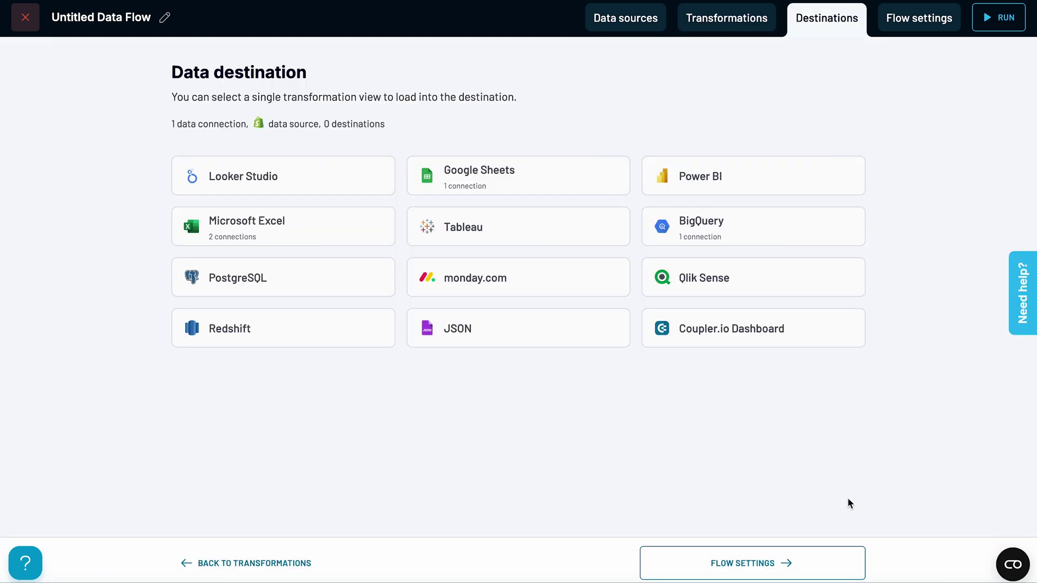
Step: Choose Google Sheets as the destination with the connected Google account
click(522, 175)
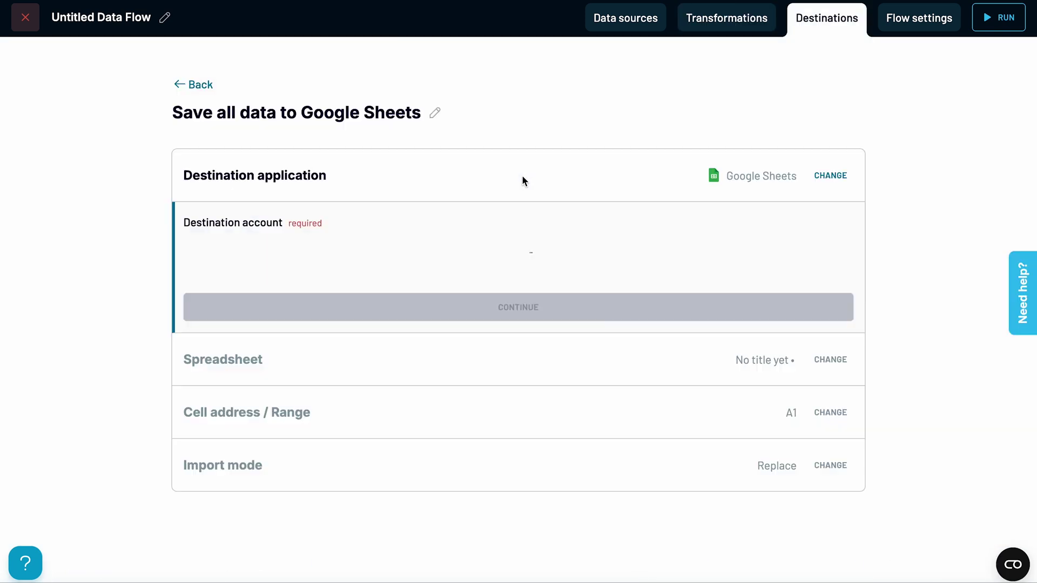
click(460, 247)
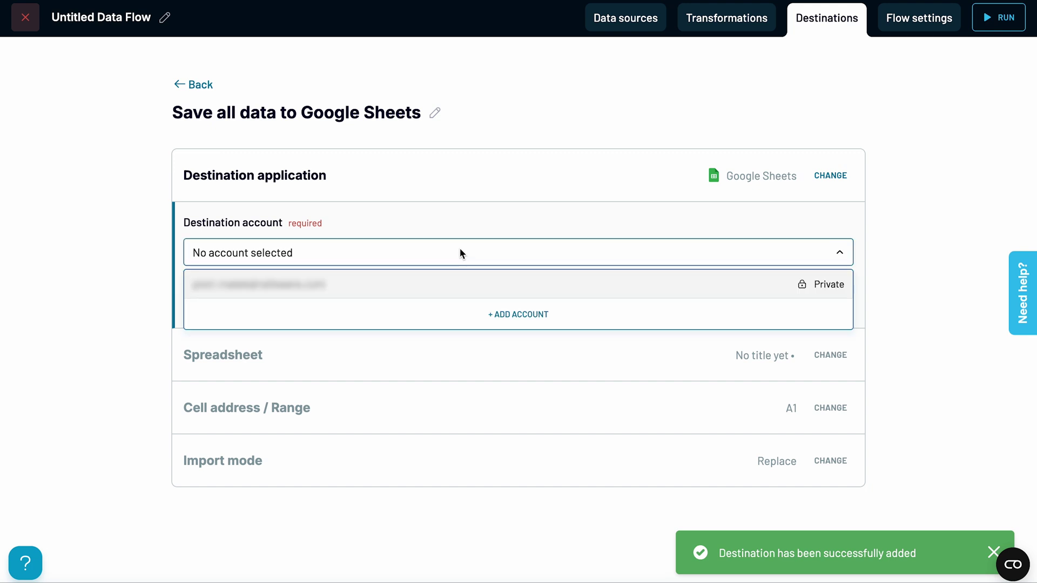
click(437, 292)
click(443, 301)
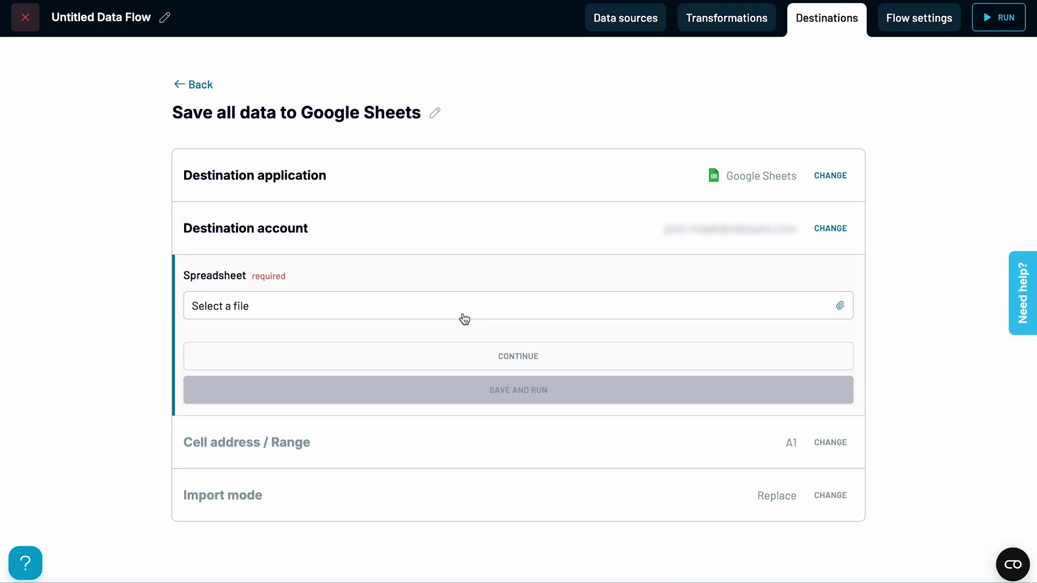
Step: Target a new 'data' sheet in the Shopify inventory tracking dashboard file and save
click(461, 312)
click(340, 355)
click(190, 500)
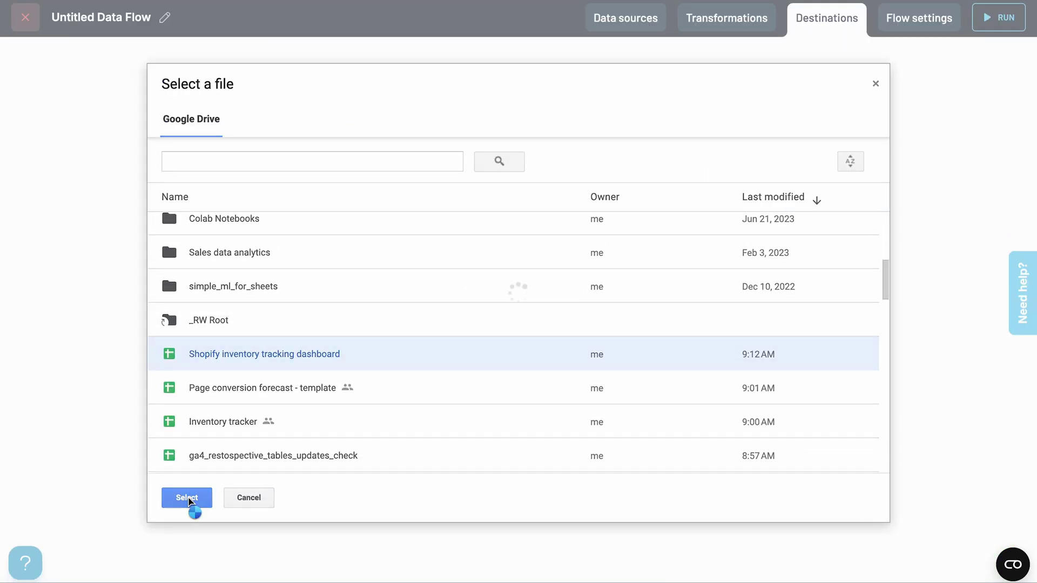
text(data)
click(251, 401)
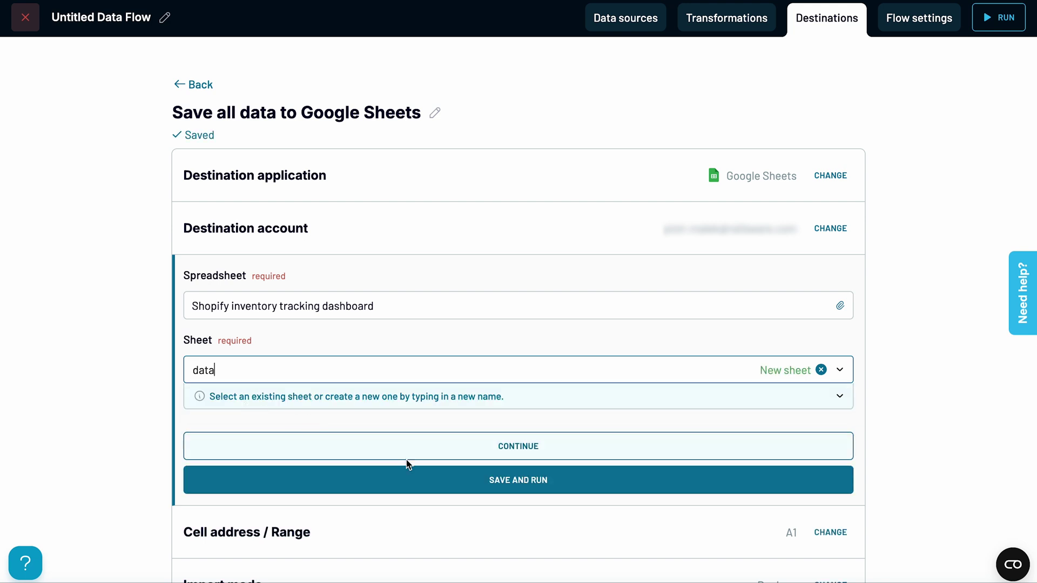
click(414, 475)
Step: Enable automatic refresh all seven days from 07:00 to 20:00, then view the imported results
click(221, 307)
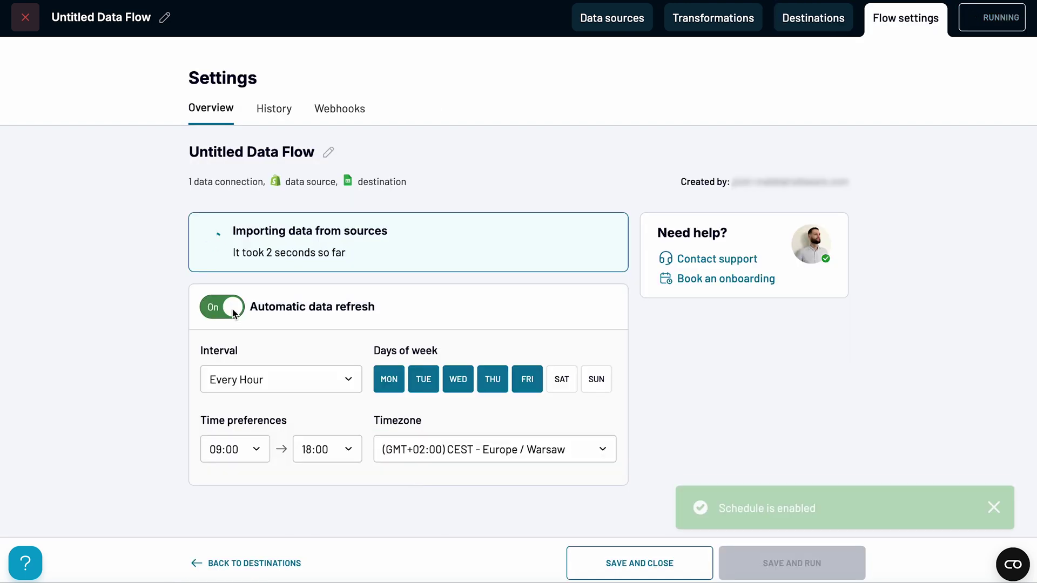
click(562, 379)
click(596, 379)
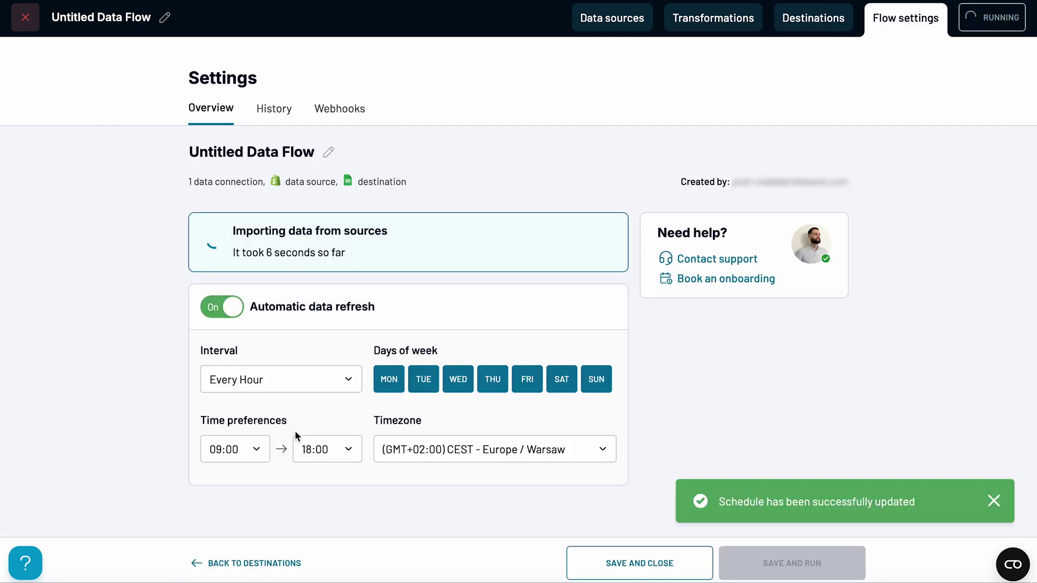
click(250, 458)
click(233, 359)
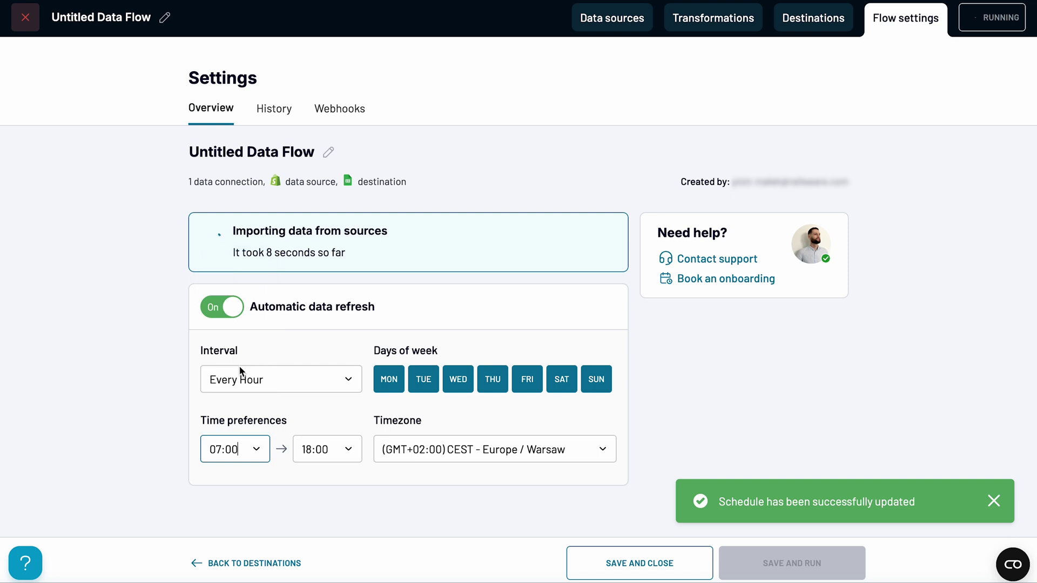
click(320, 450)
scroll(322, 413, down, 2)
click(321, 396)
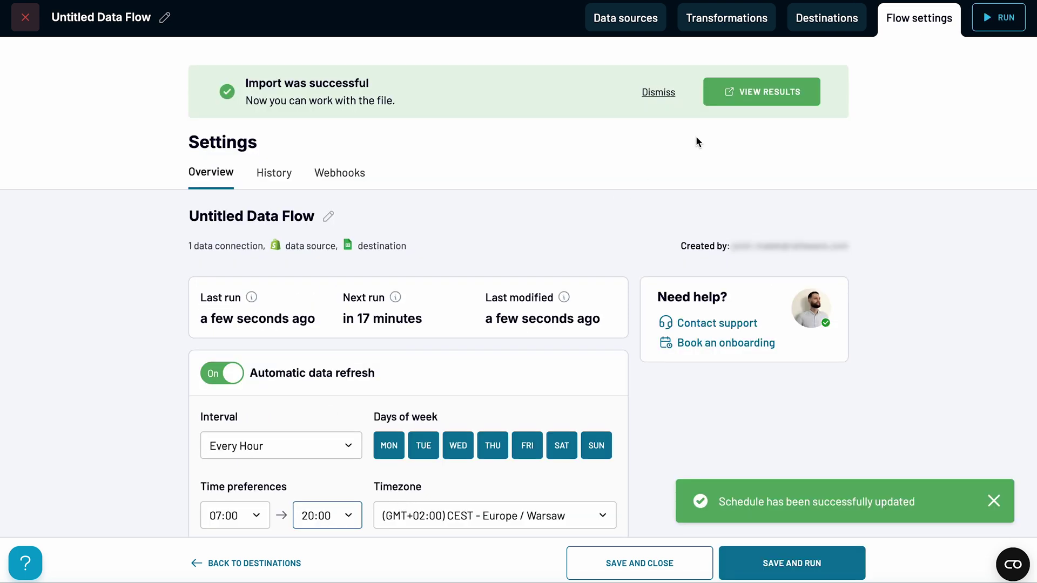
click(737, 97)
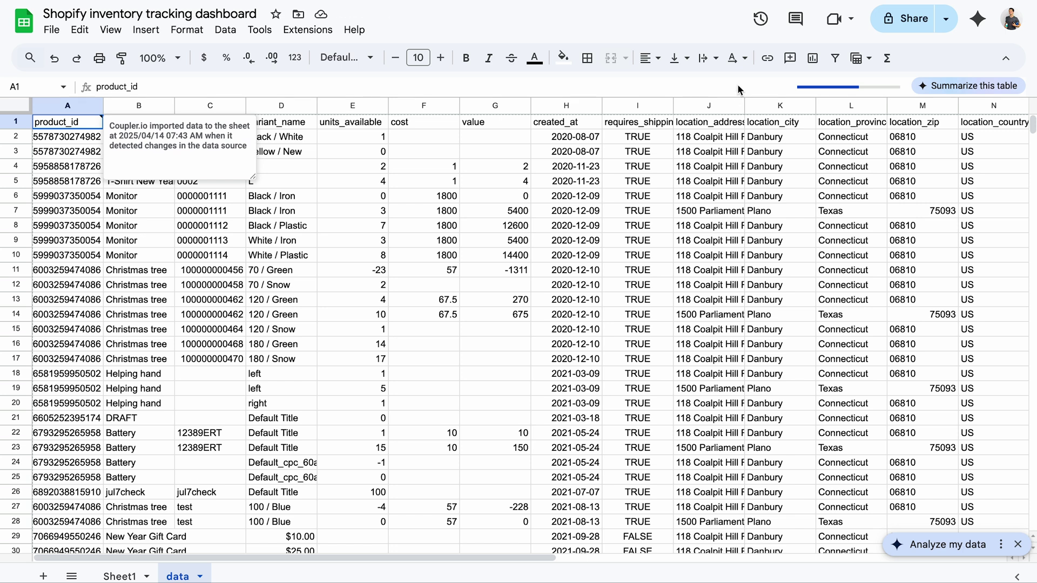
Step: Rename Sheet1 to 'dashboard'
right_click(123, 576)
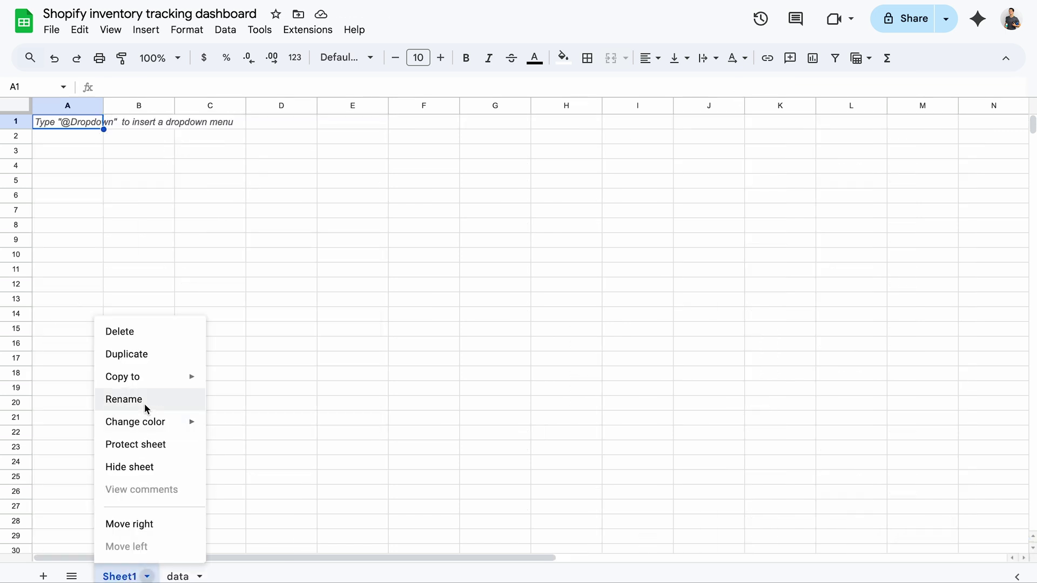
click(123, 399)
text(dashboard)
key(Return)
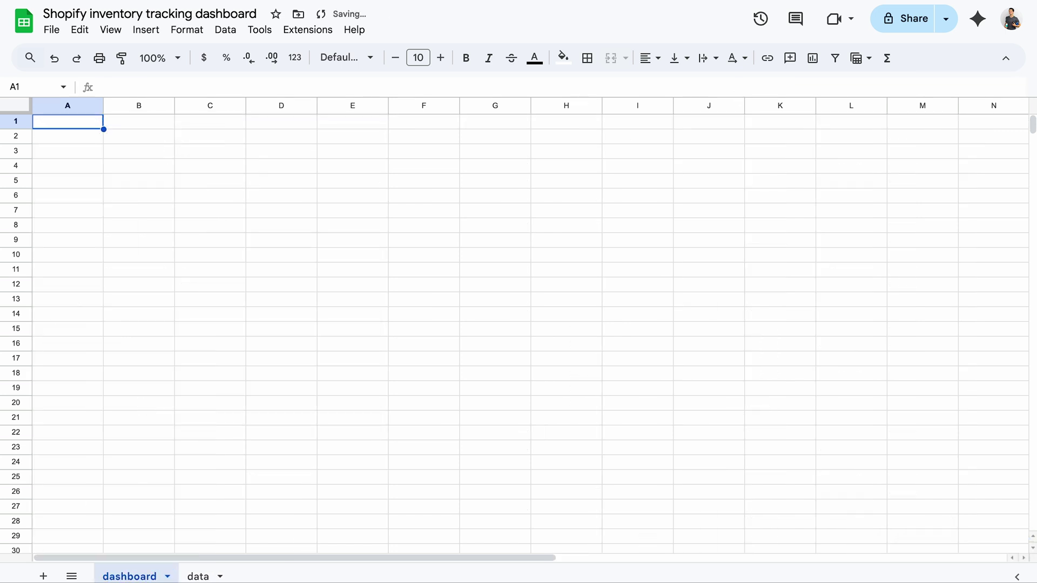
Step: Add a new sheet and name it 'params'
click(43, 576)
right_click(220, 575)
click(214, 403)
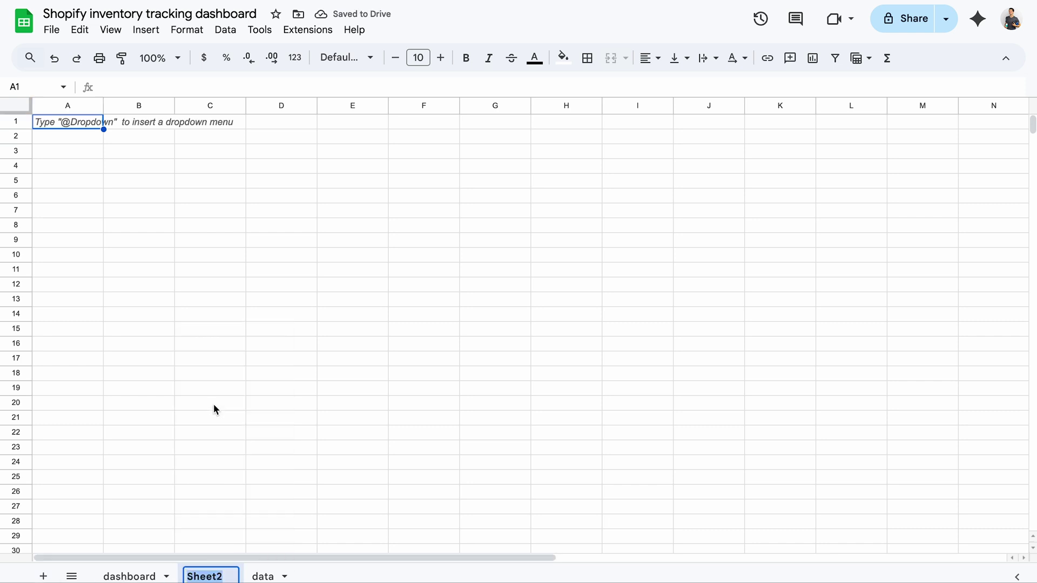
text(params)
key(Return)
Step: Select the warehouse_name column (O) on the data sheet
click(197, 576)
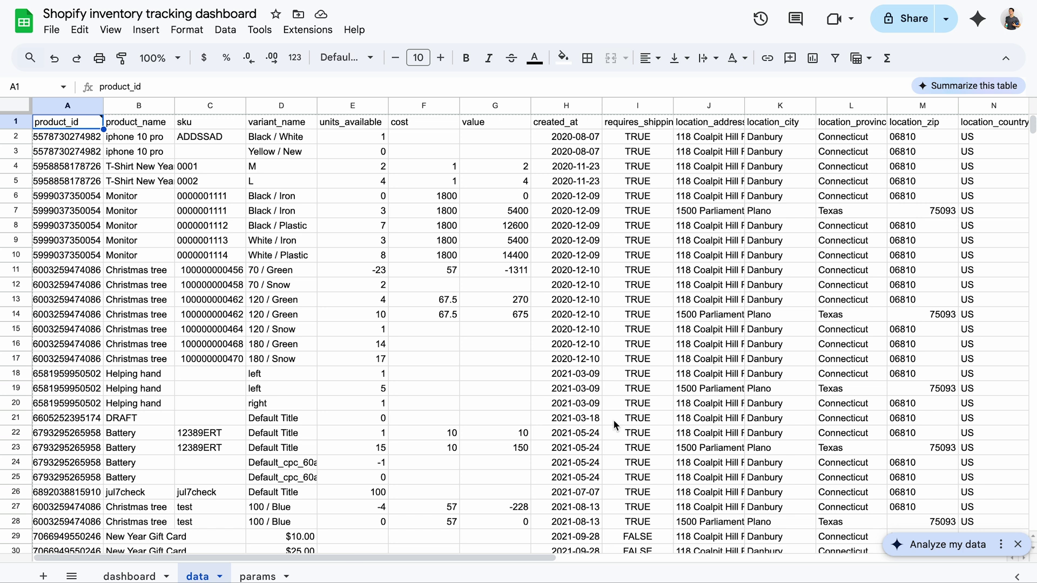
scroll(614, 419, right, 8)
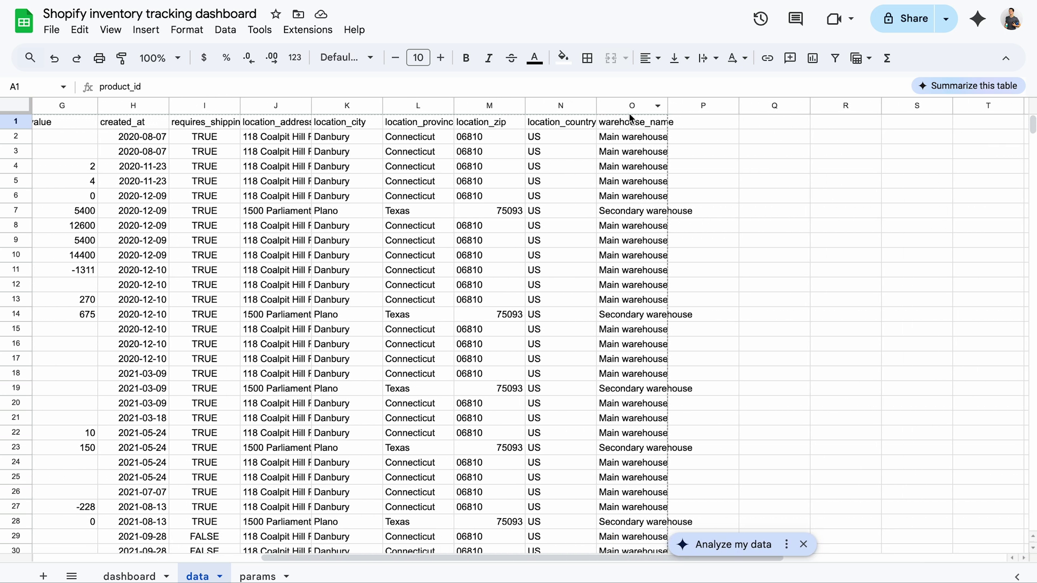
click(630, 108)
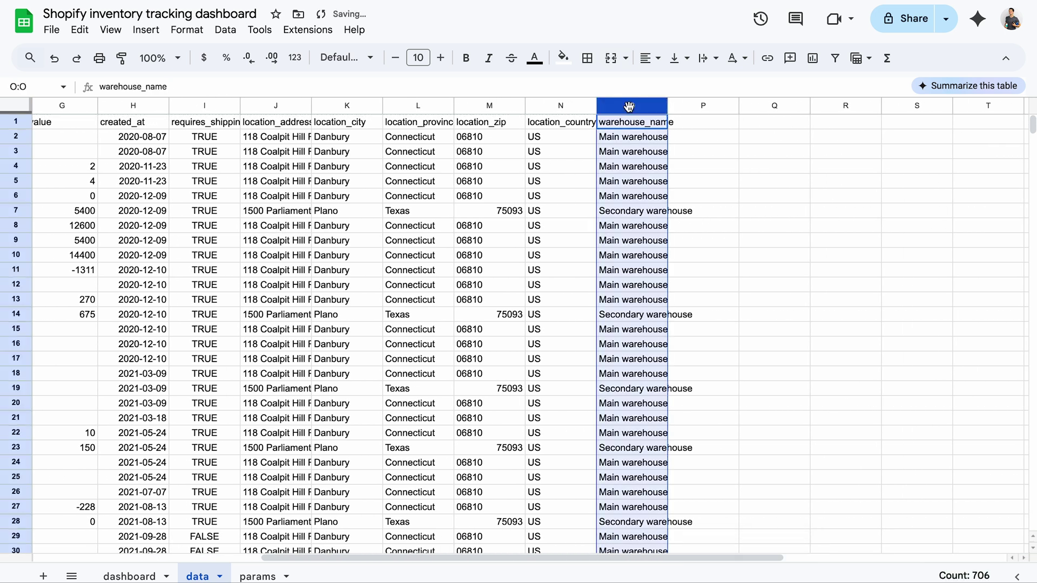
Step: In params!A1 enter ={"Locations";UNIQUE(data!O2:O)} and widen column A
key(alt+Down)
text(={"Locations";)
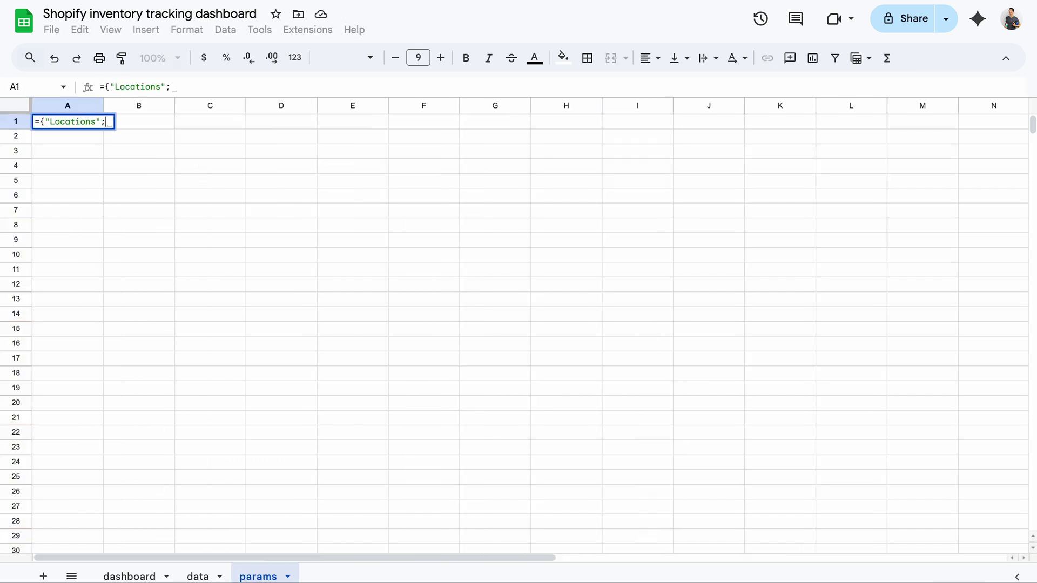
key(alt+Return)
text(UNIQUE(data!O)
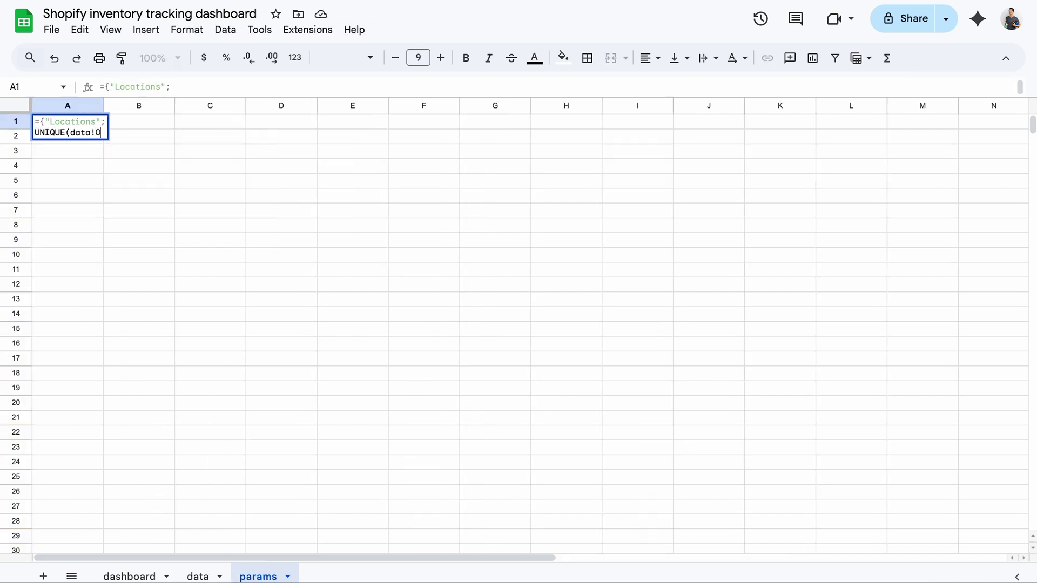
text(2:O)})
key(Return)
drag(103, 106, 134, 106)
Step: Copy the formula to B1 and change it to ={"Products";UNIQUE(data!B2:B)}
key(Up)
triple_click(162, 88)
key(ctrl+c)
key(Escape)
click(169, 128)
double_click(167, 124)
key(ctrl+v)
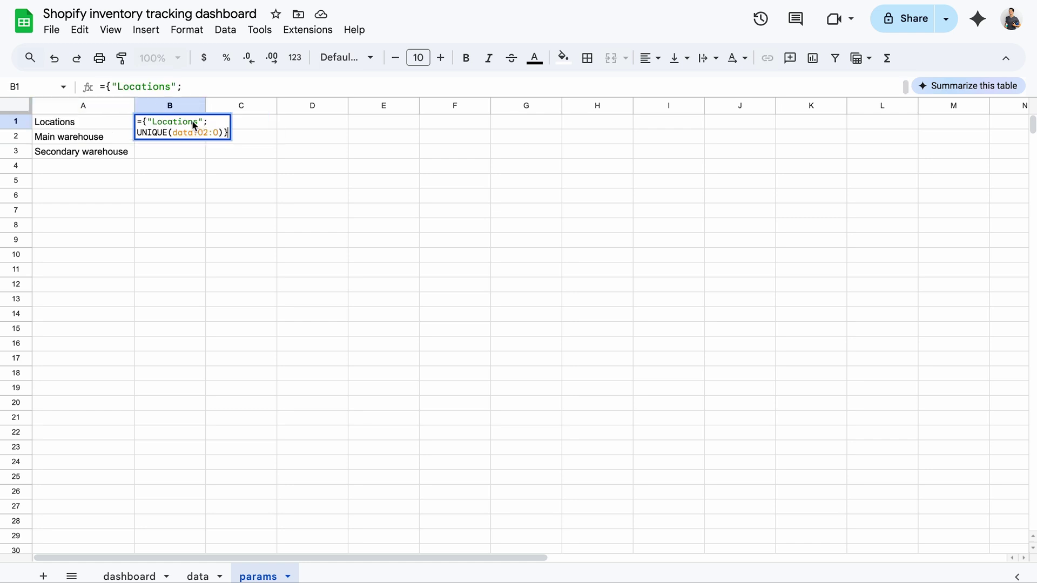
double_click(193, 125)
key(BackSpace)
text(Products)
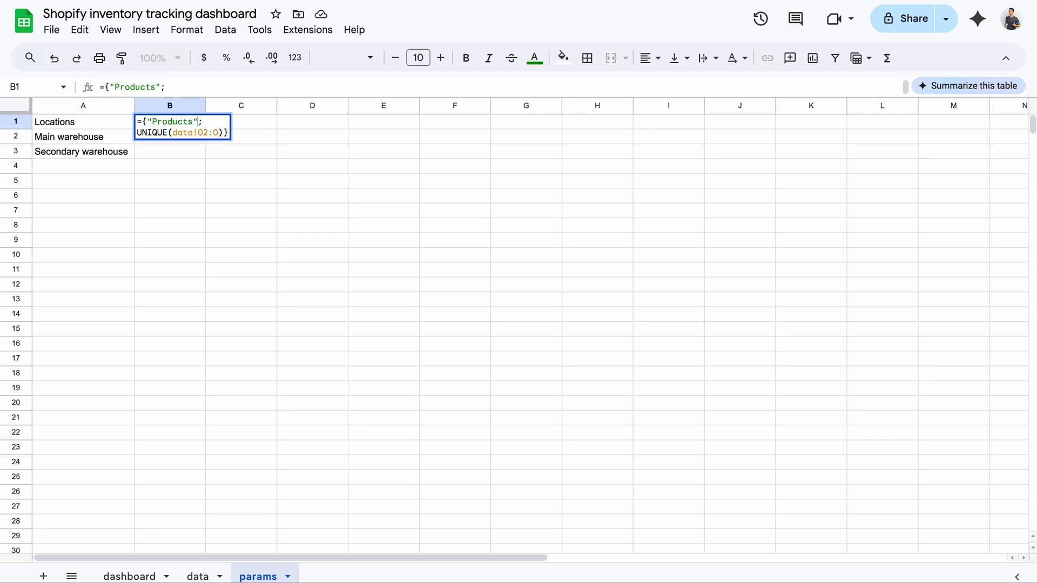
click(207, 134)
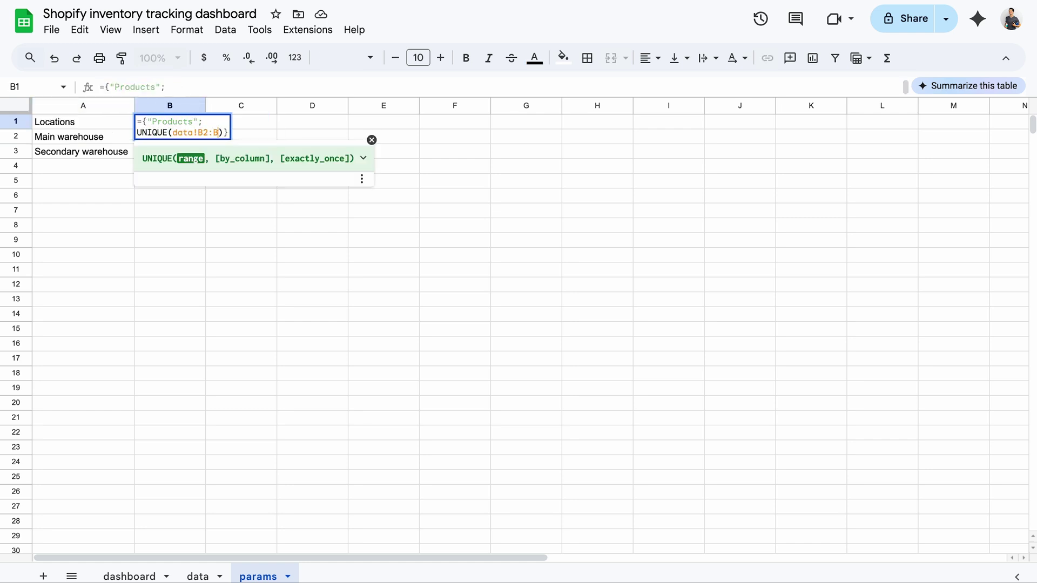
key(Return)
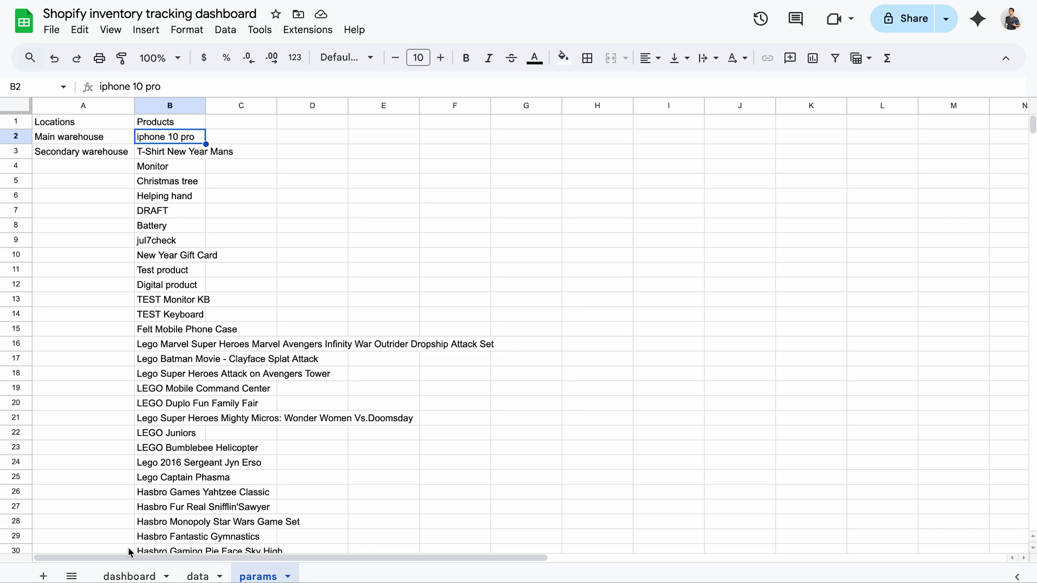
Step: On the dashboard sheet, add Location and Product headings in A1 and B1
click(125, 577)
text(Location)
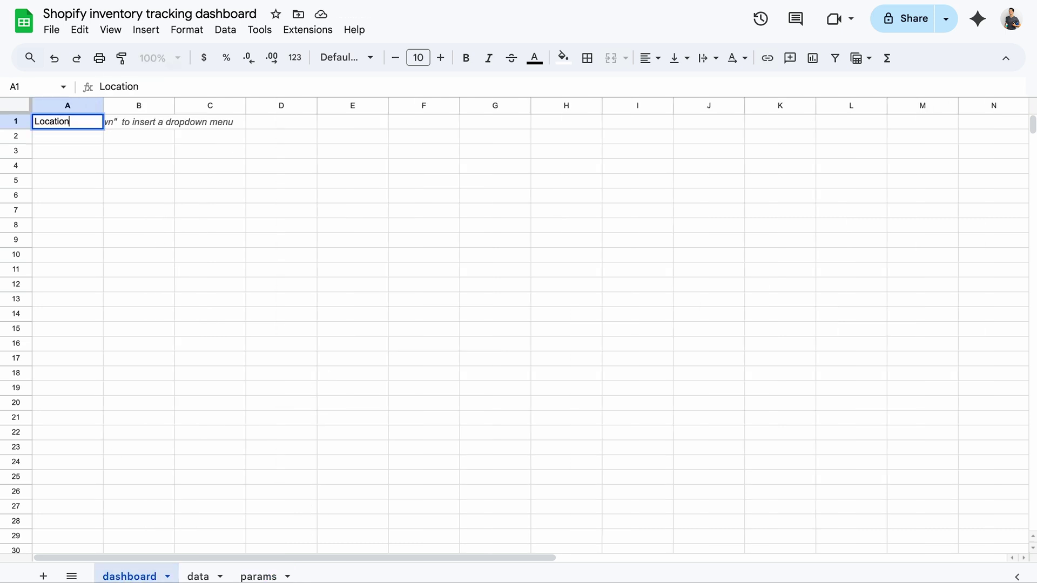
key(Tab)
text(Product)
key(Return)
Step: Make A2 a dropdown of locations taken from params!A2:A
click(227, 32)
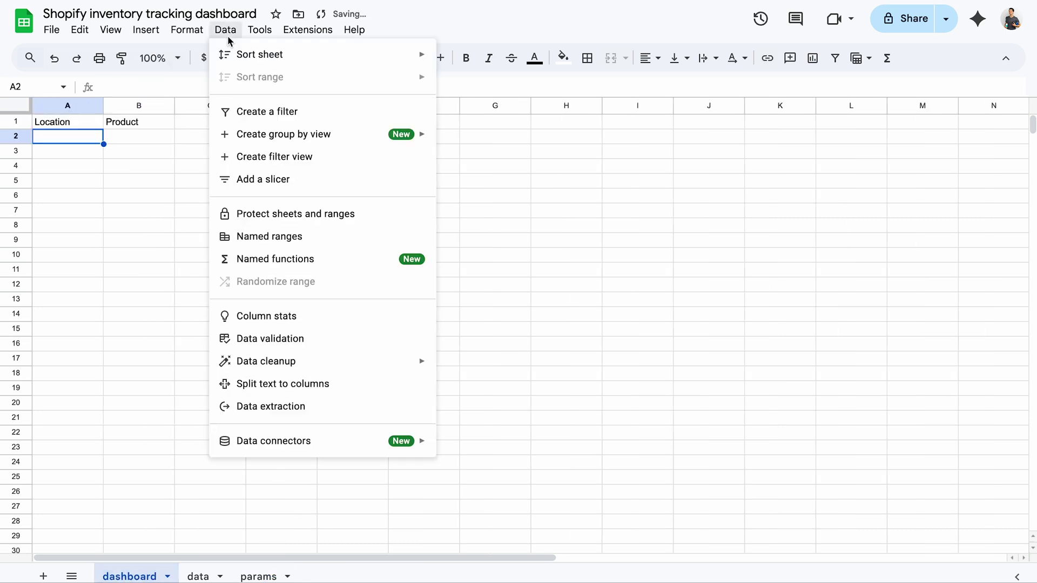
click(260, 338)
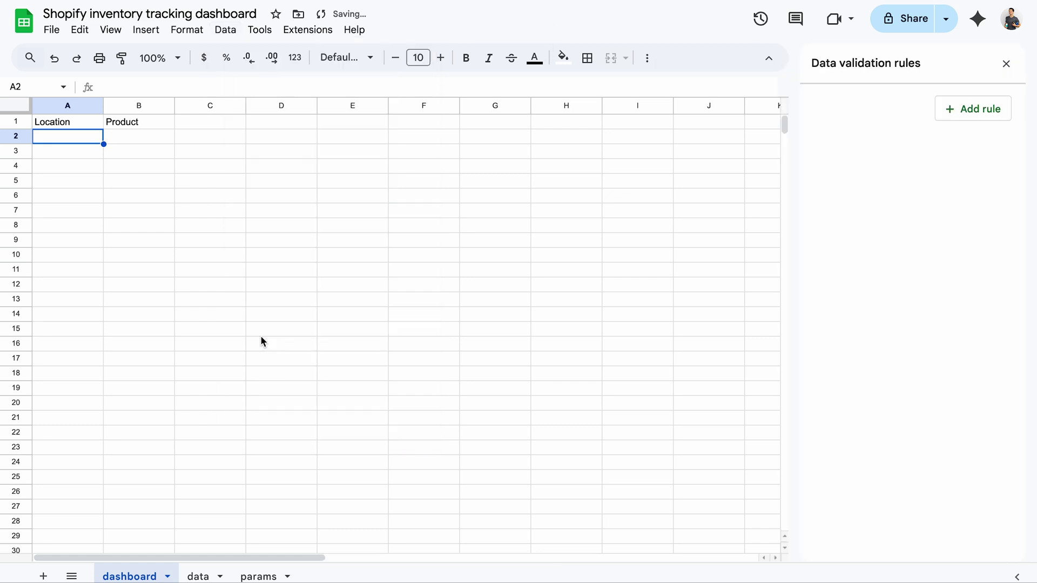
click(960, 109)
click(897, 185)
click(882, 211)
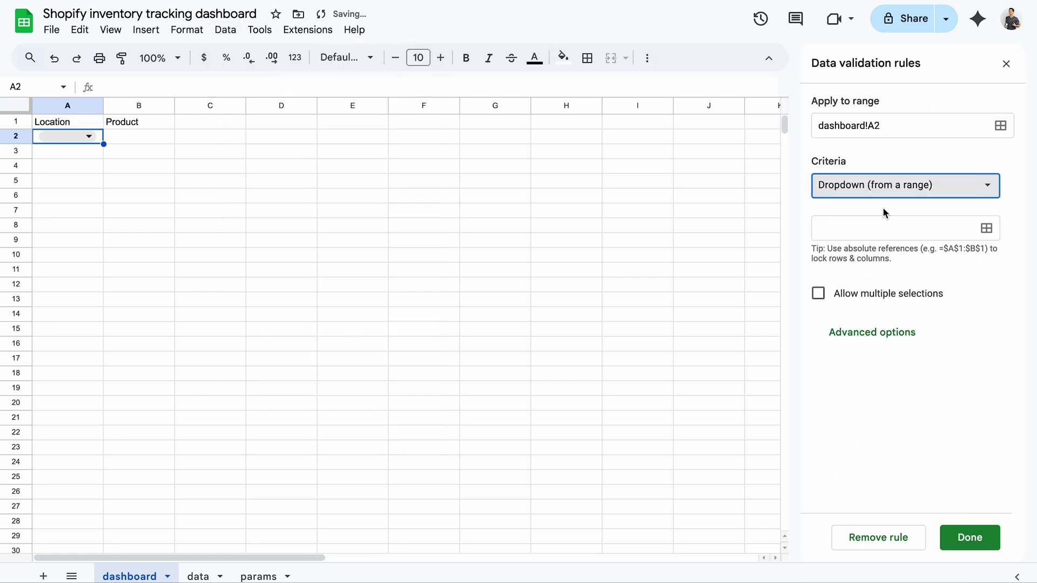
click(986, 228)
click(481, 277)
text(params!A2:A)
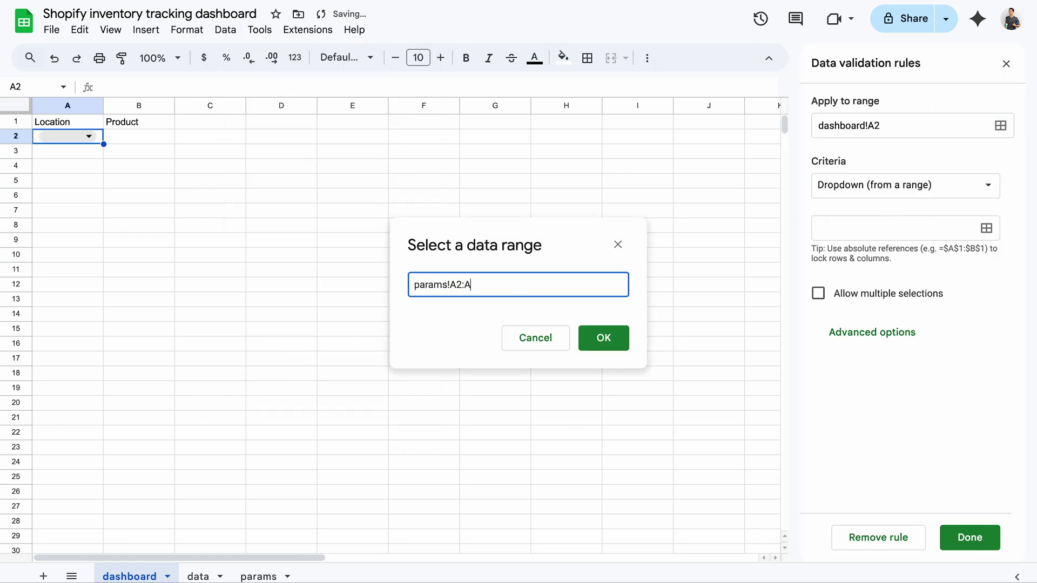
click(581, 341)
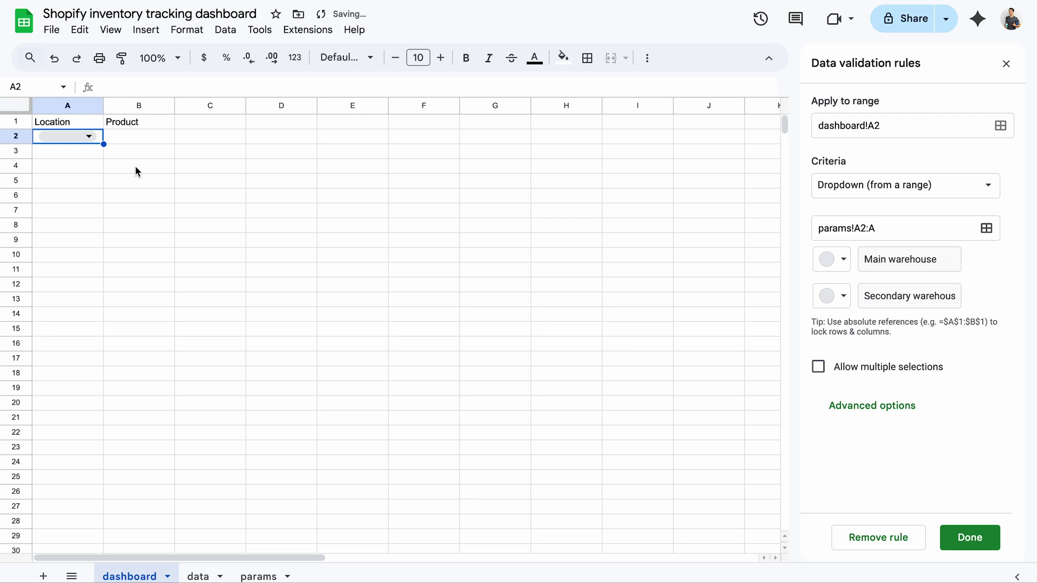
double_click(91, 137)
click(138, 137)
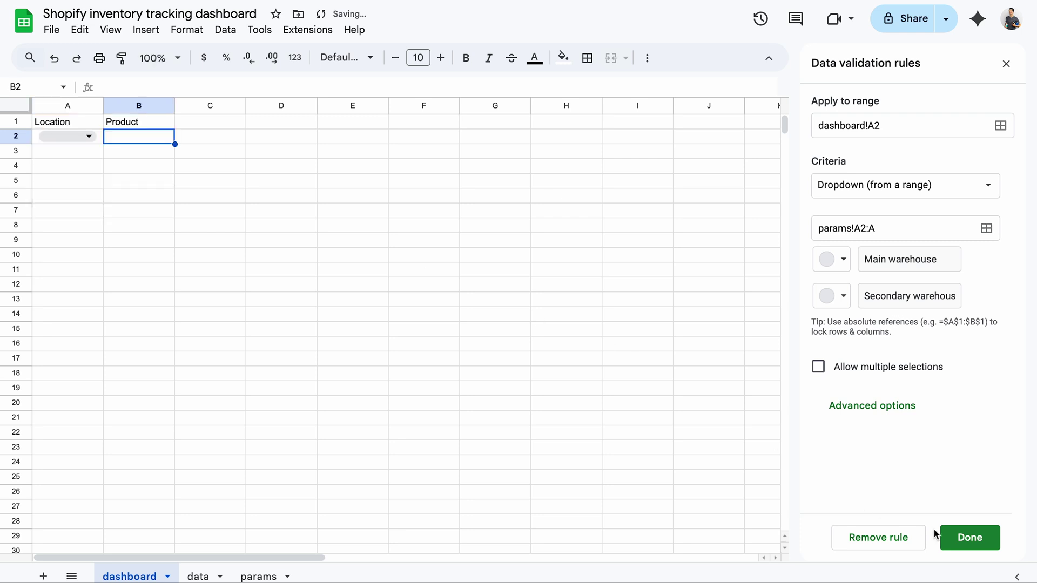
Step: Make B2 a dropdown of products taken from params!B2:B
click(960, 537)
click(977, 171)
click(892, 196)
click(889, 209)
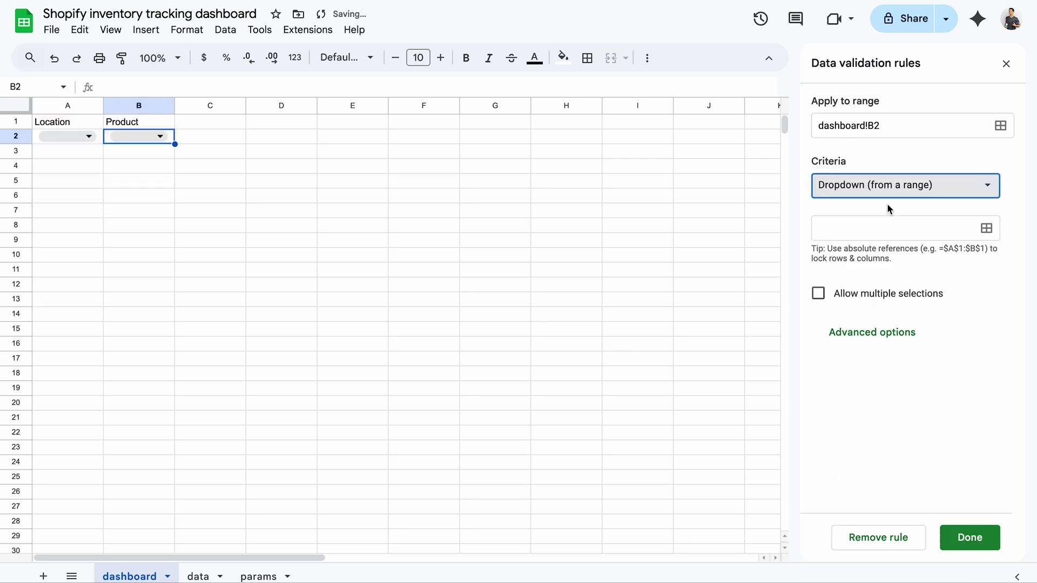
click(937, 232)
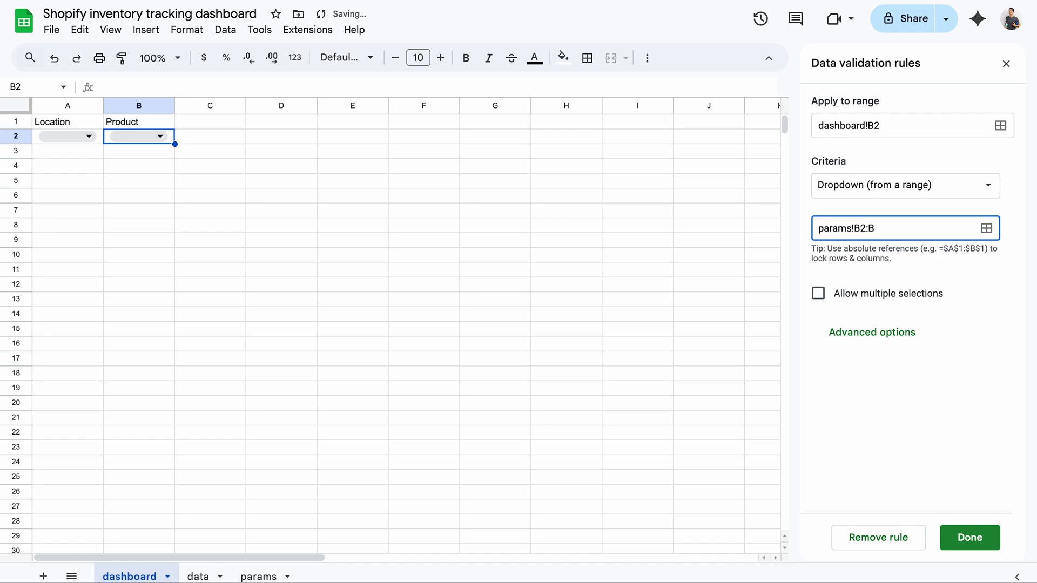
click(970, 537)
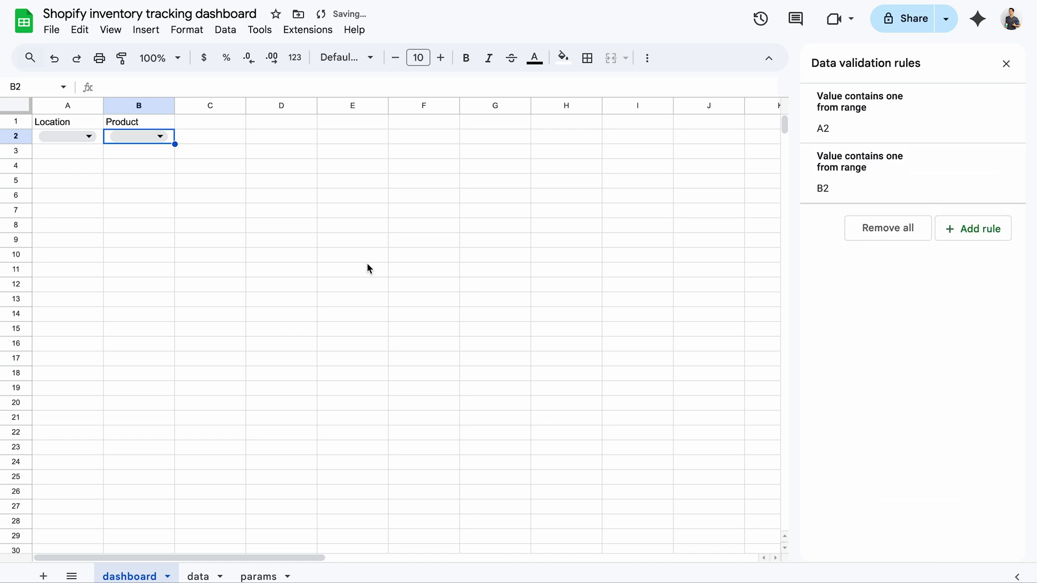
click(163, 136)
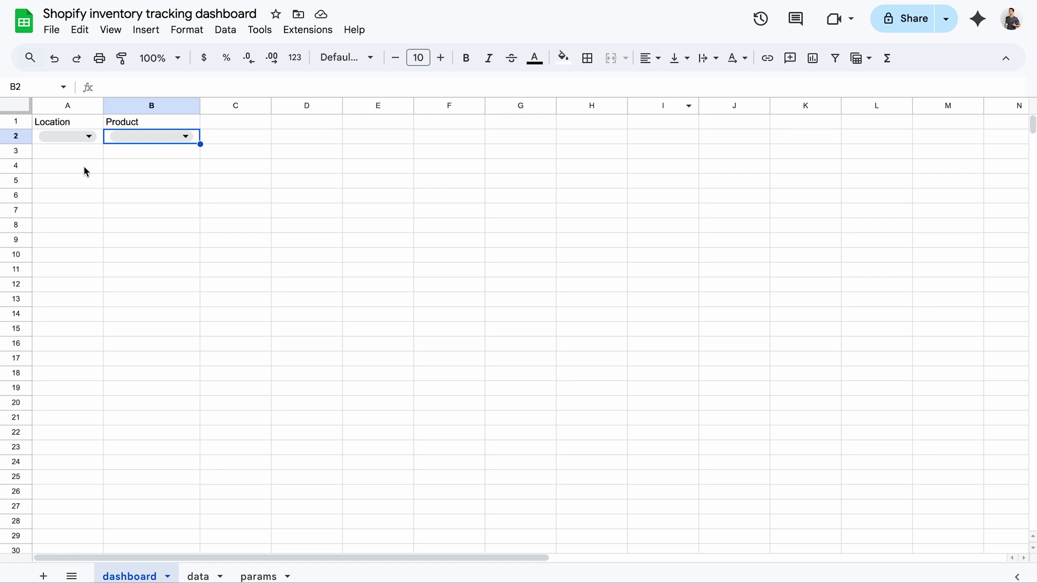
Step: In A7, start an array formula that stacks the data sheet headers data!A1:I1
click(80, 166)
shift+click(263, 187)
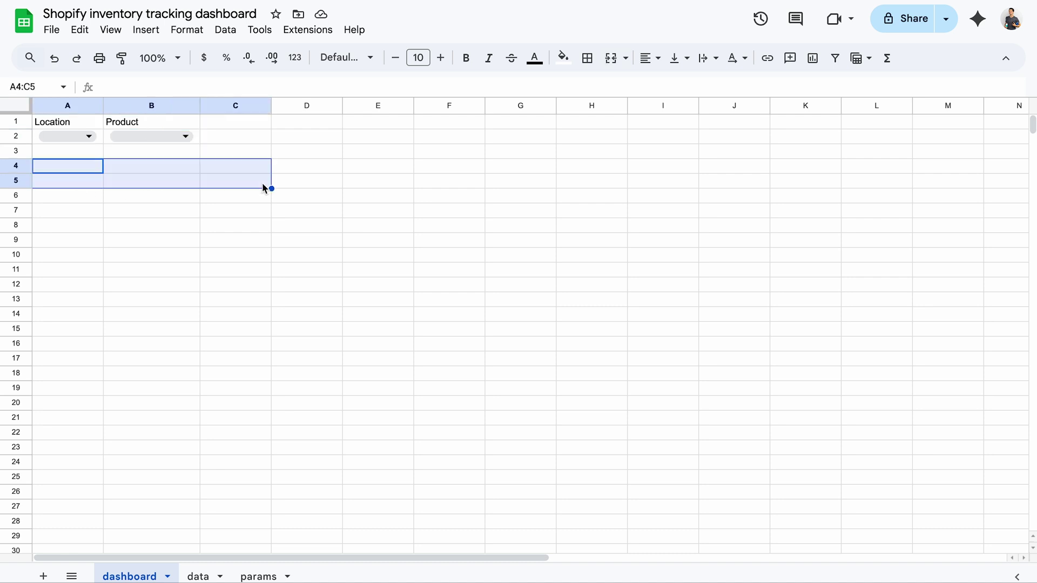
click(80, 212)
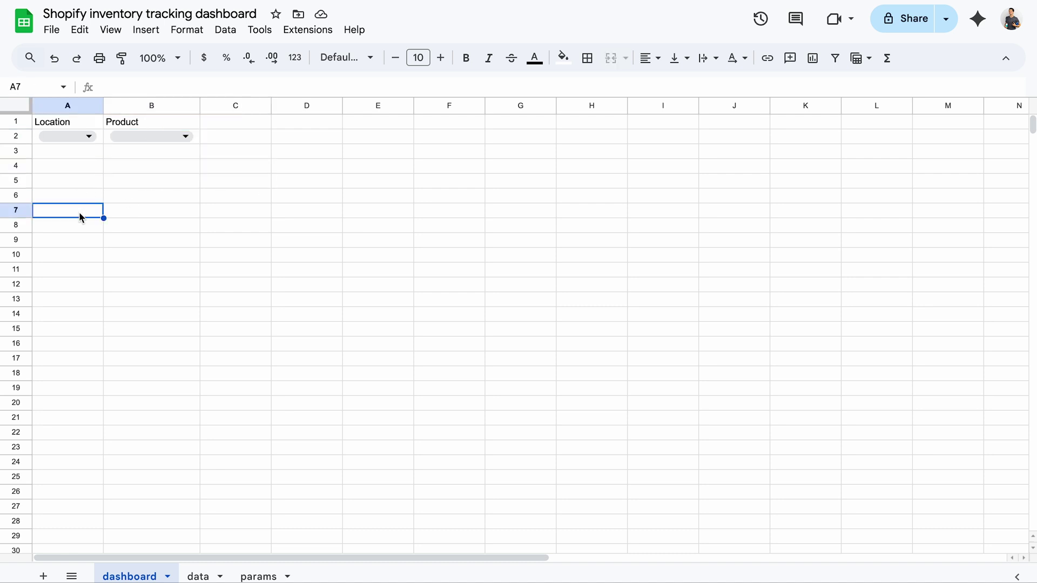
text(={d)
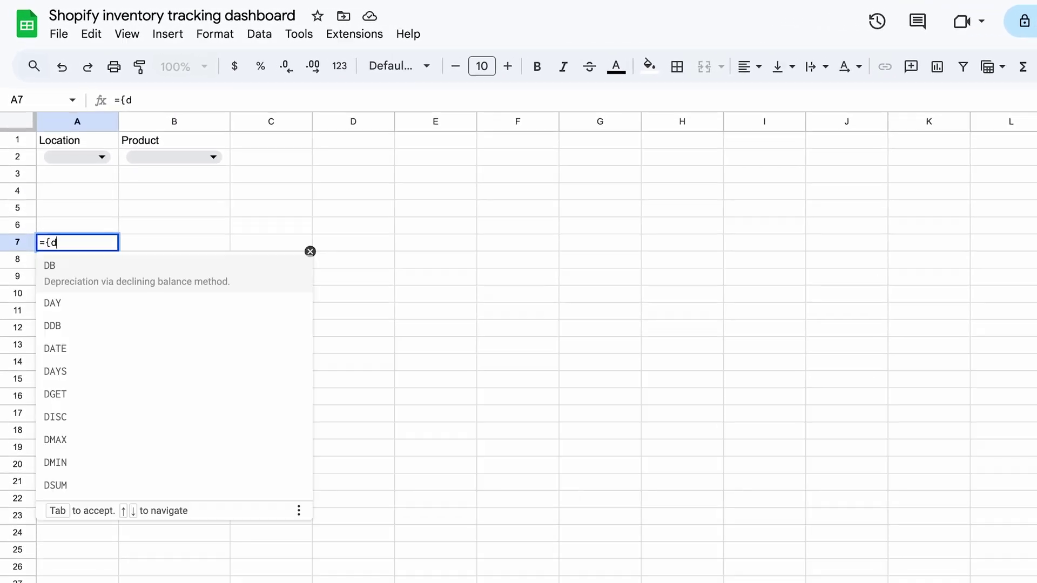
text(ata!A1:I1)
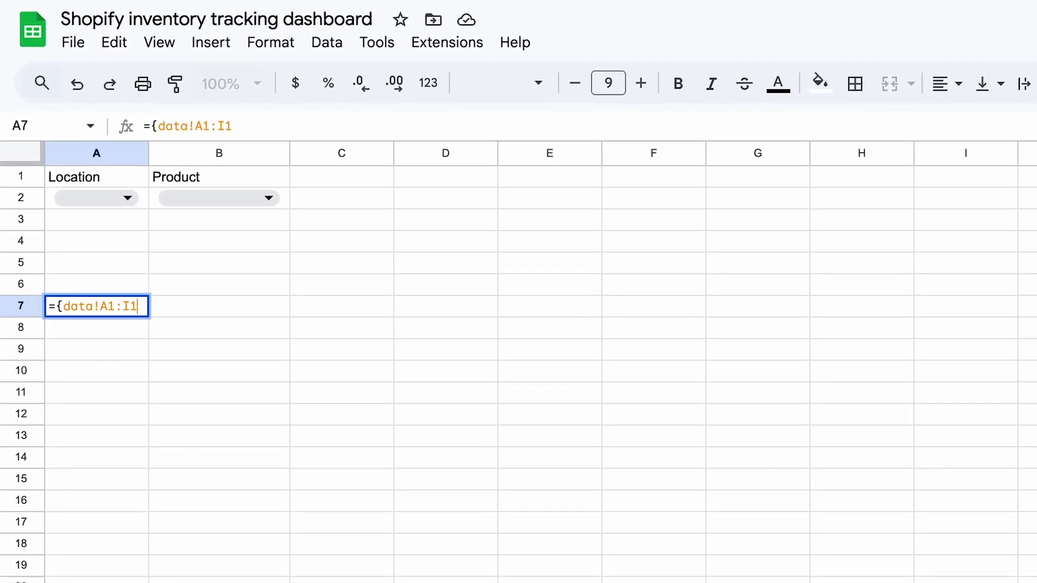
text(;)
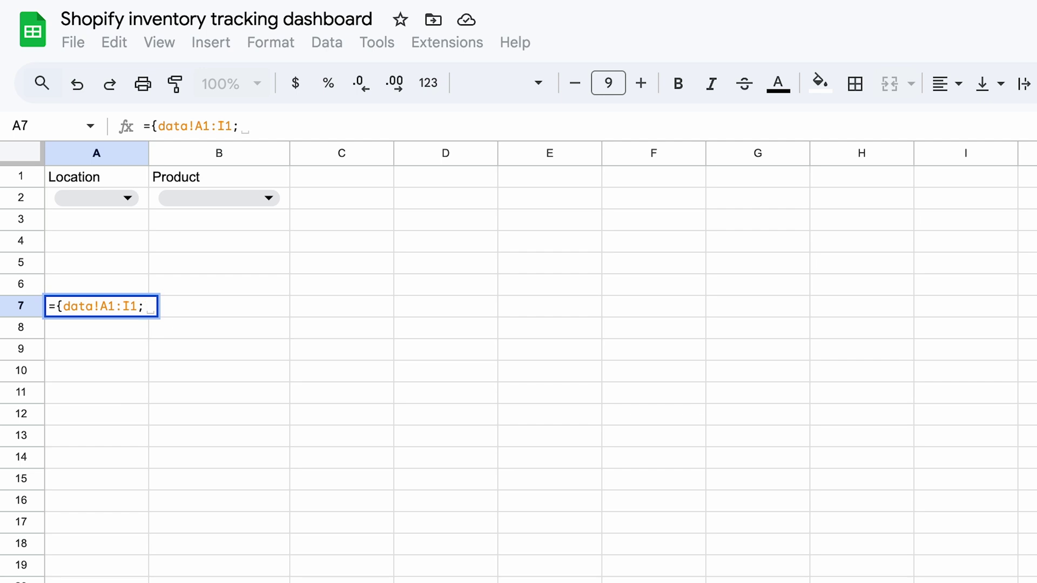
key(ctrl+Return)
Step: Add FILTER({data!A2:I}) conditions keyed to Location A2 and Product B2, and commit the formula
text(FILTER()
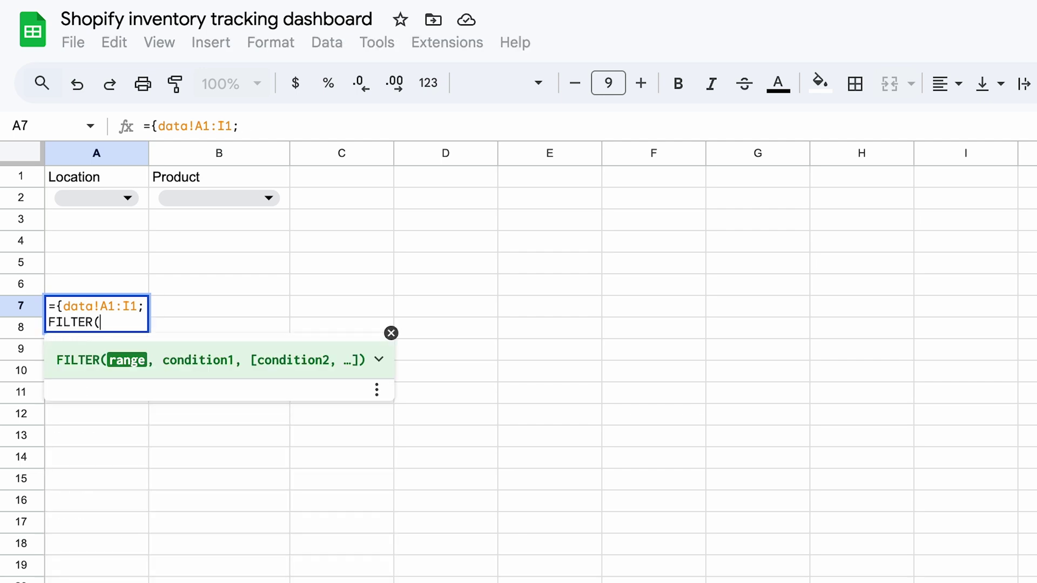
text({data!A)
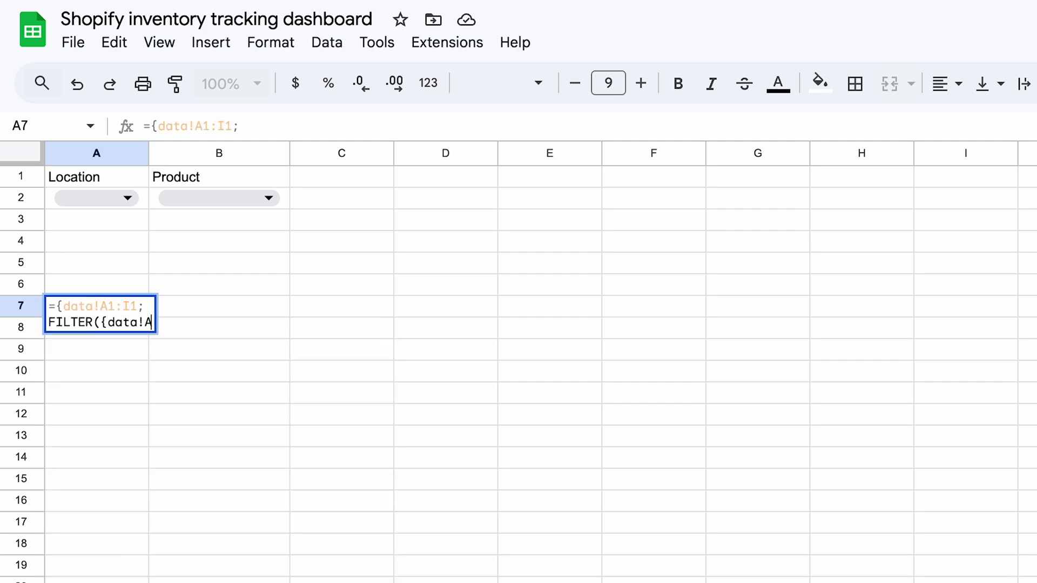
text(2:I},)
key(ctrl+Return)
text(()
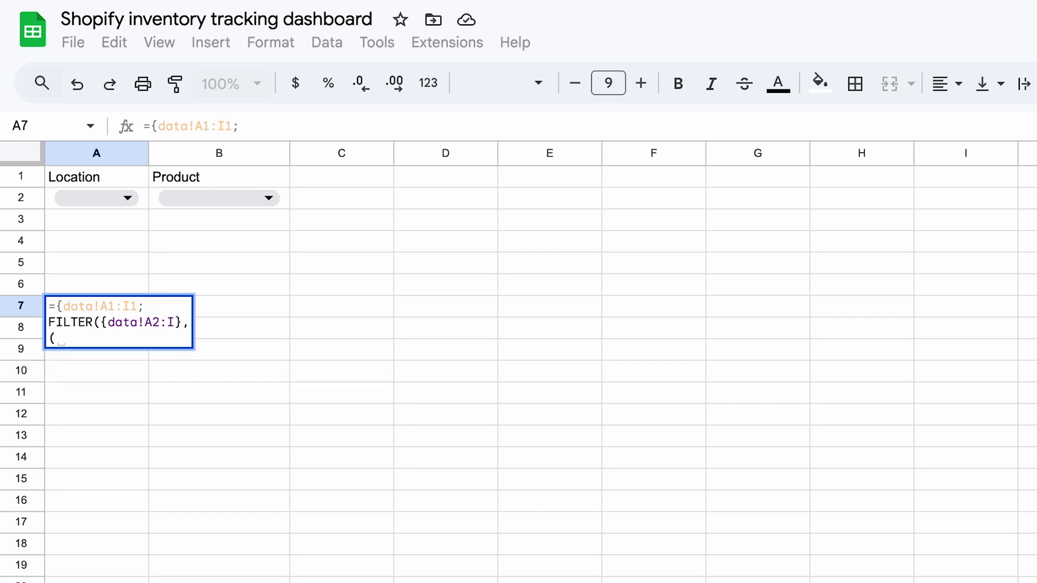
text(A2 = "") + (data!O2:O)
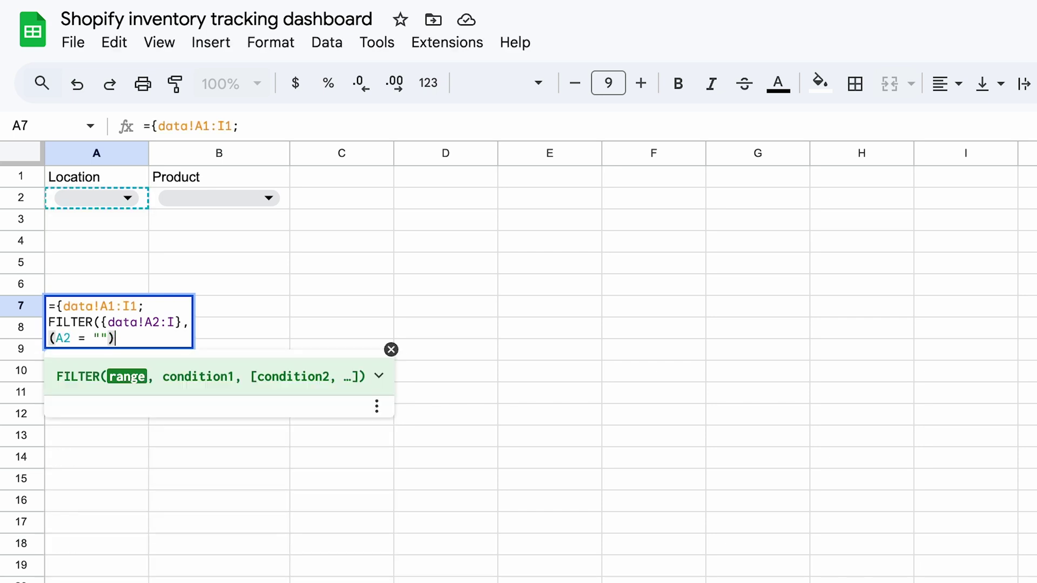
text( = A2),)
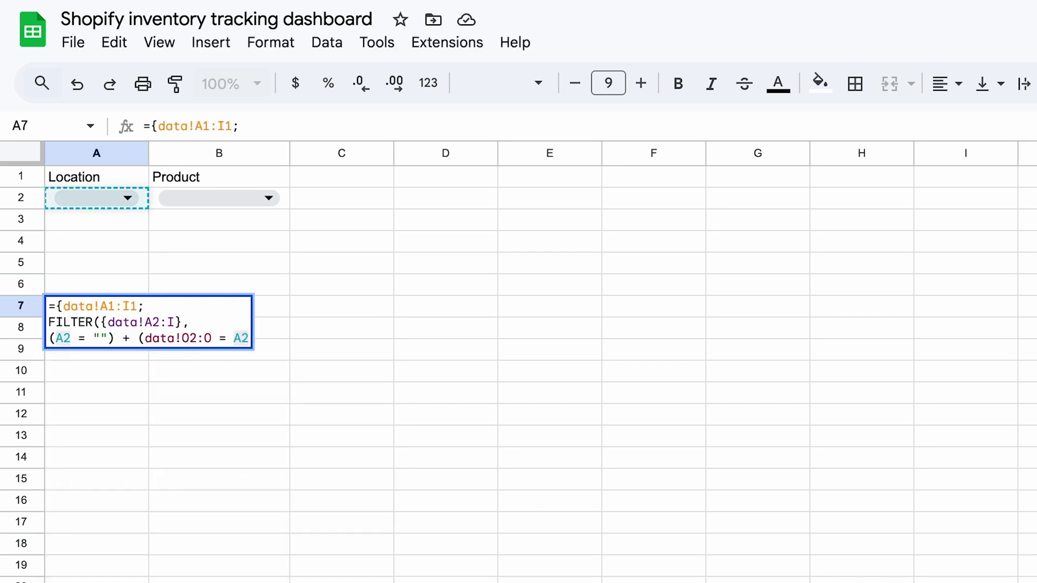
key(ctrl+Return)
text((B2 = "") + ()
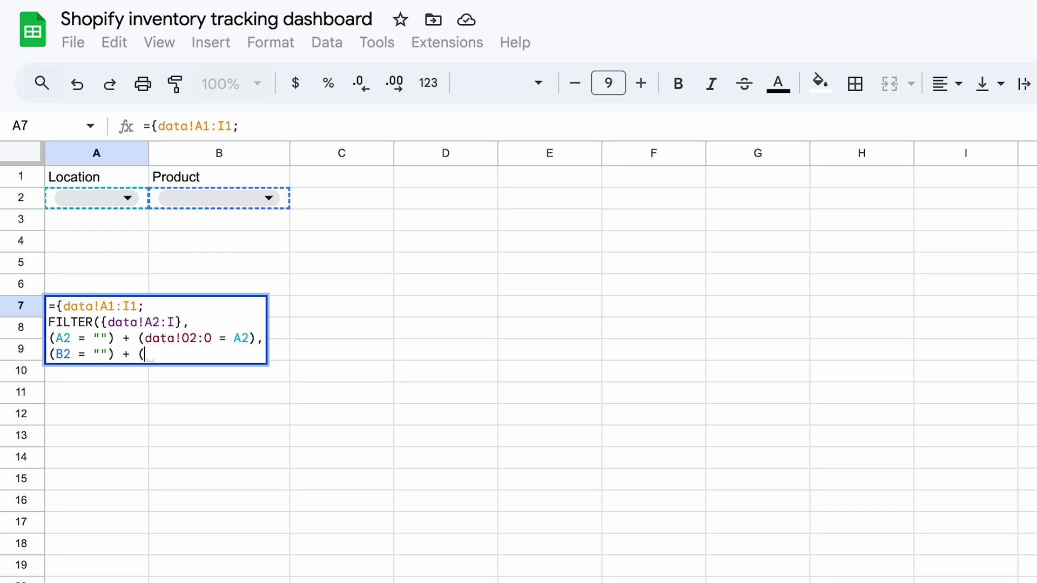
text(data!B2:B = B2)})
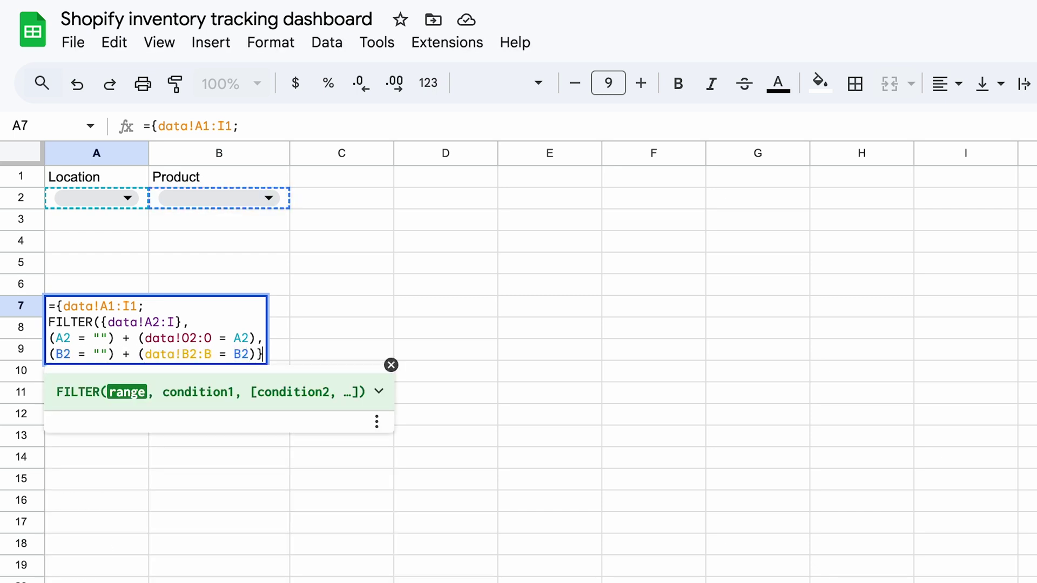
key(Left)
text())
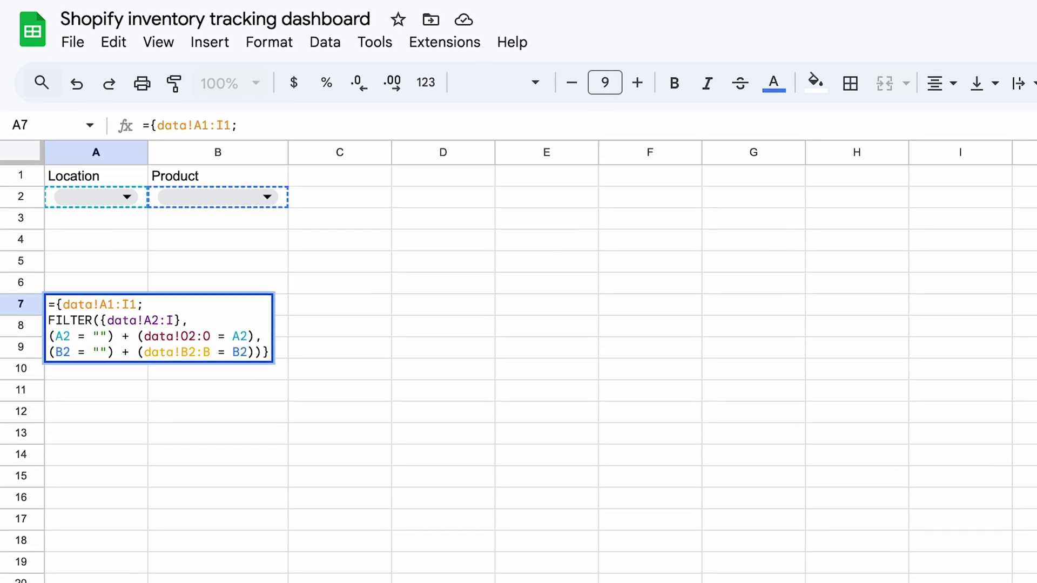
key(Return)
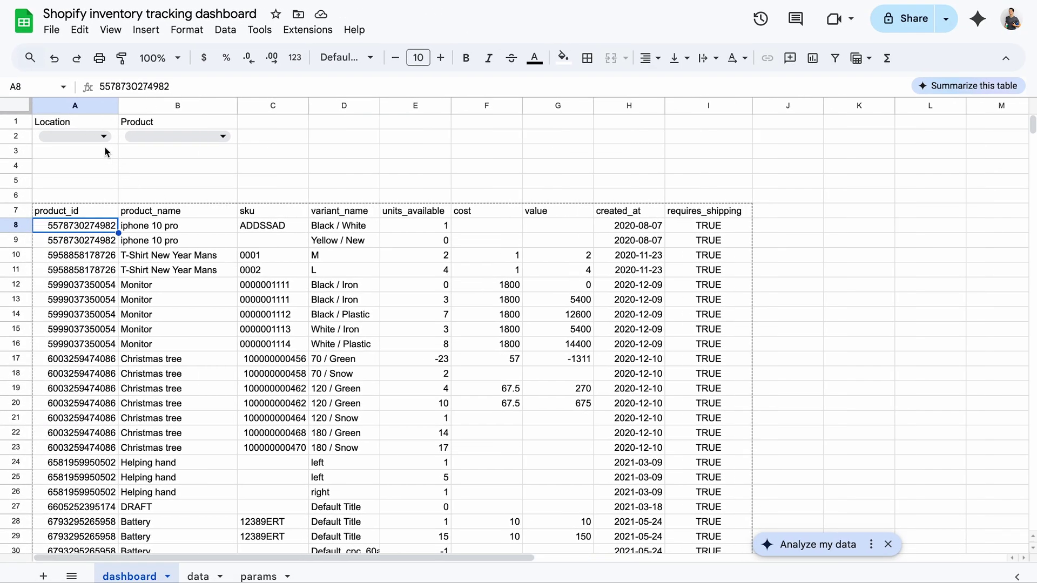
click(101, 137)
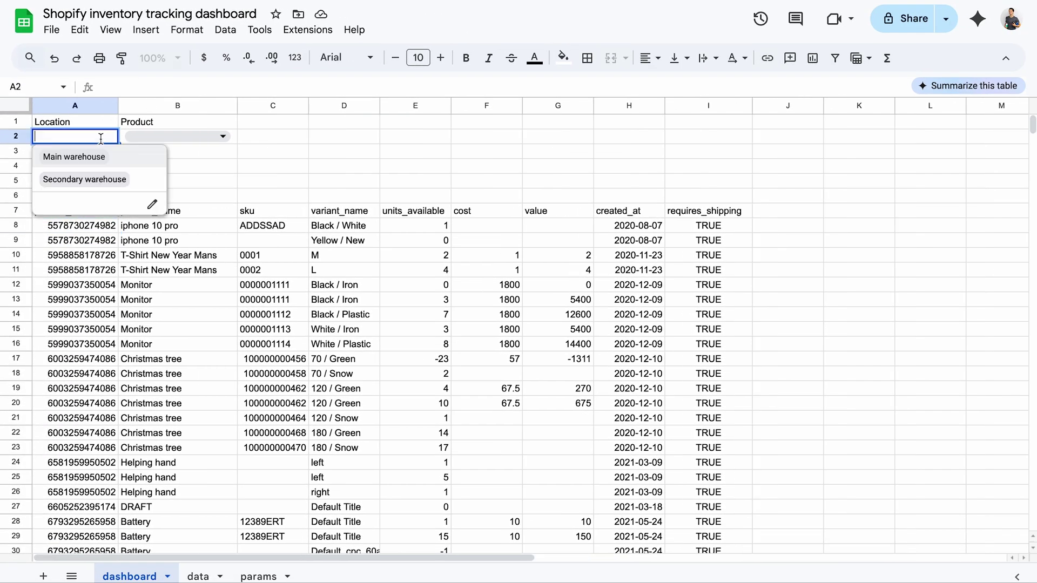
click(108, 178)
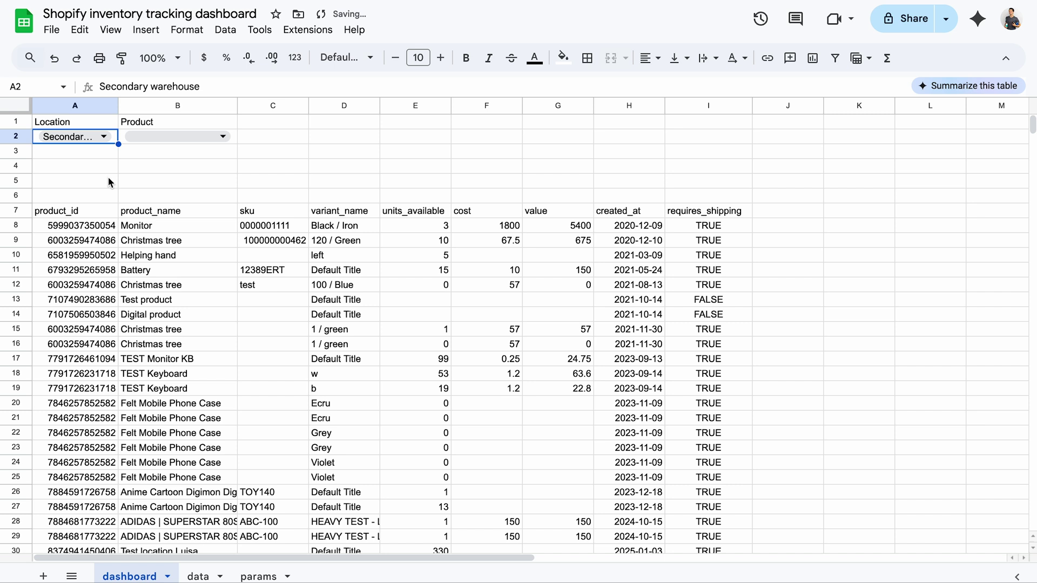
double_click(100, 136)
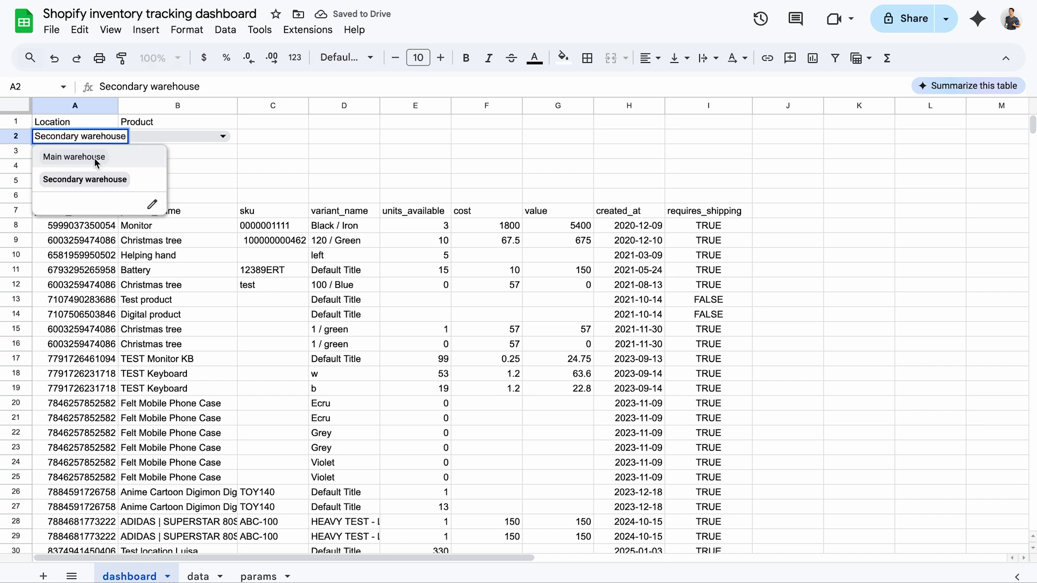
click(95, 157)
double_click(171, 137)
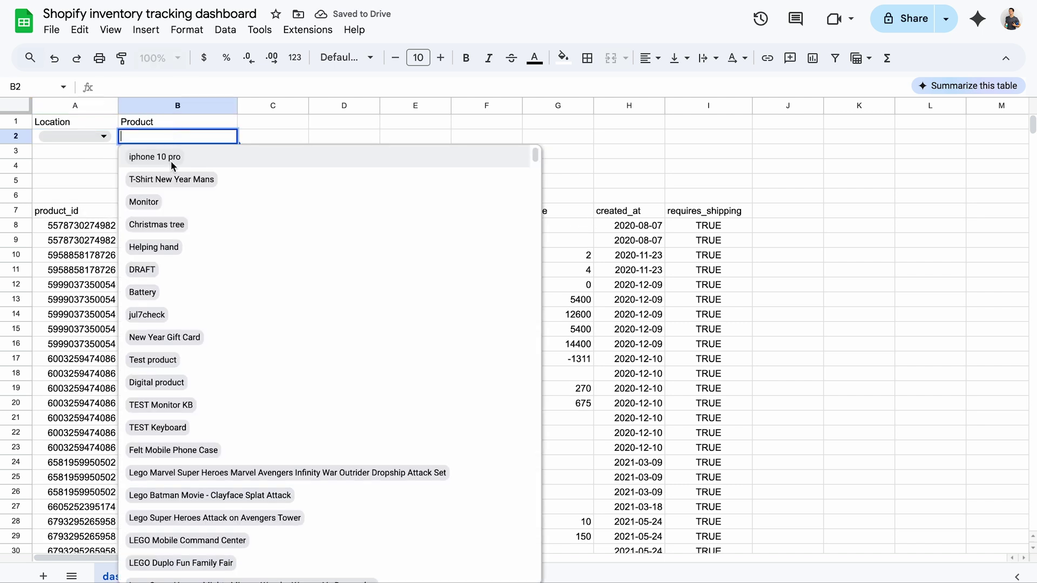
click(157, 225)
key(Delete)
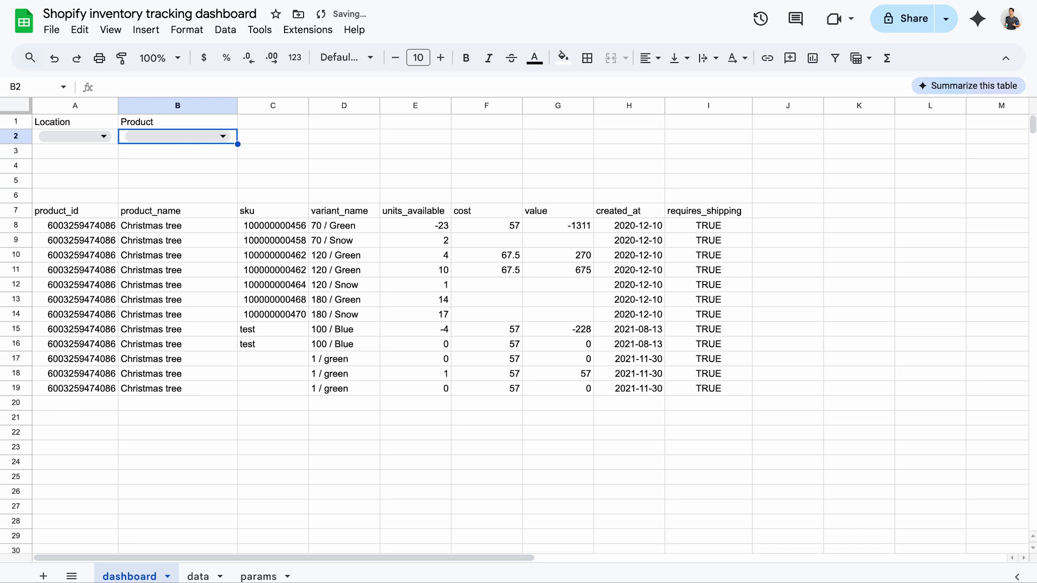
click(80, 215)
shift+click(701, 215)
Step: Format the header row with a blue fill and bold white text
click(563, 58)
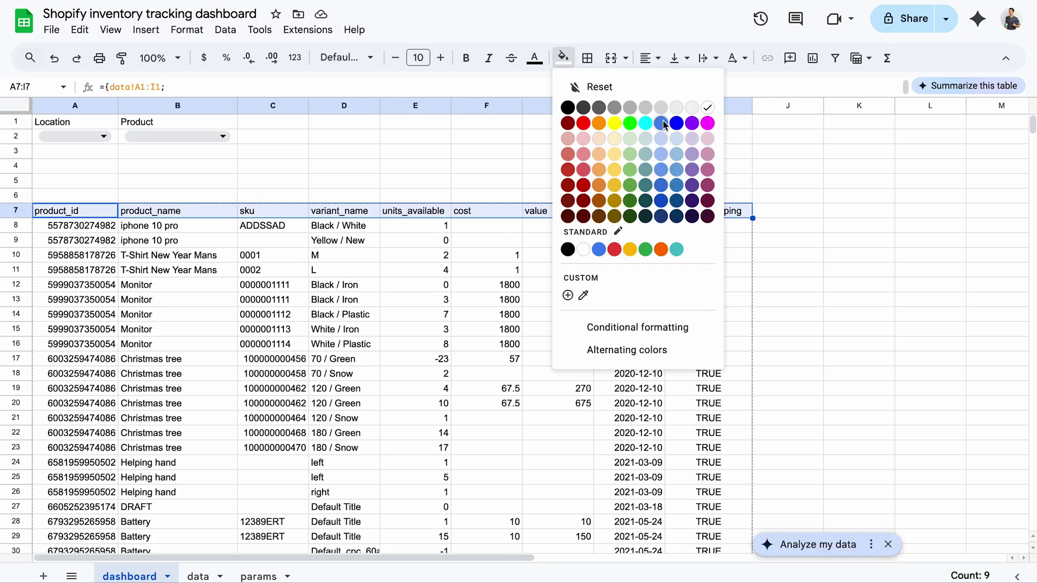
click(664, 121)
click(534, 58)
click(675, 108)
key(ctrl+b)
drag(182, 97, 185, 222)
Step: Add Min. availability with 0 in C1:C2 and Max. availablity with 100000 in D1:D2
click(248, 246)
text(Min.)
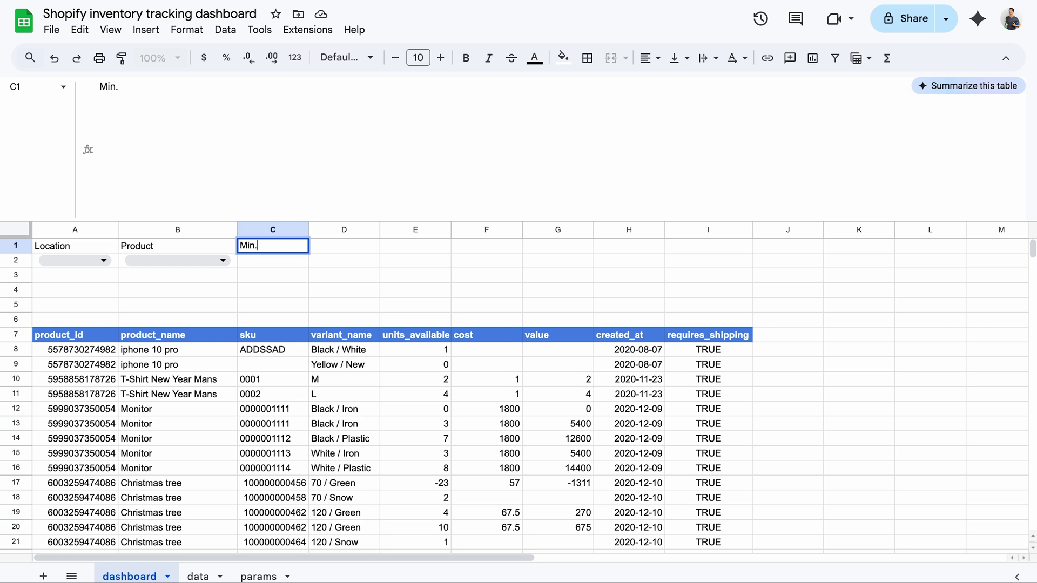
text( availability)
key(Tab)
text(Max. availablity)
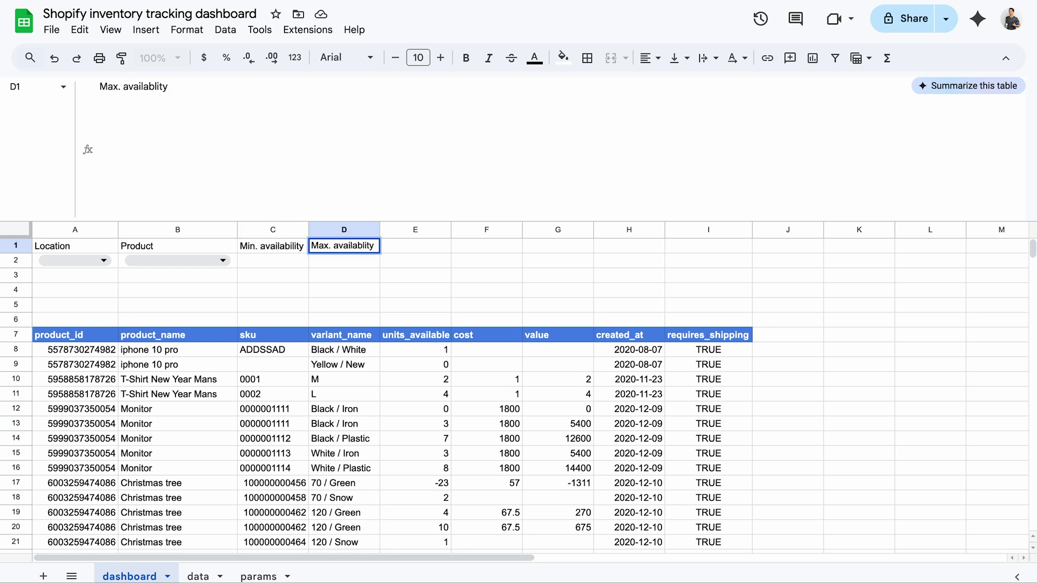
key(Return)
text(0)
key(Tab)
text(100000)
click(378, 275)
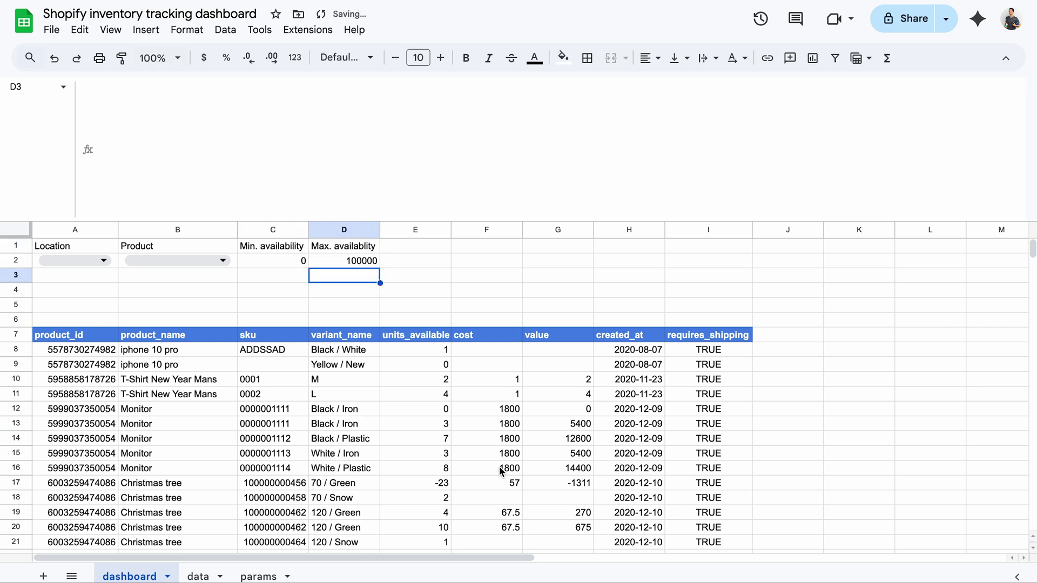
click(441, 486)
click(298, 262)
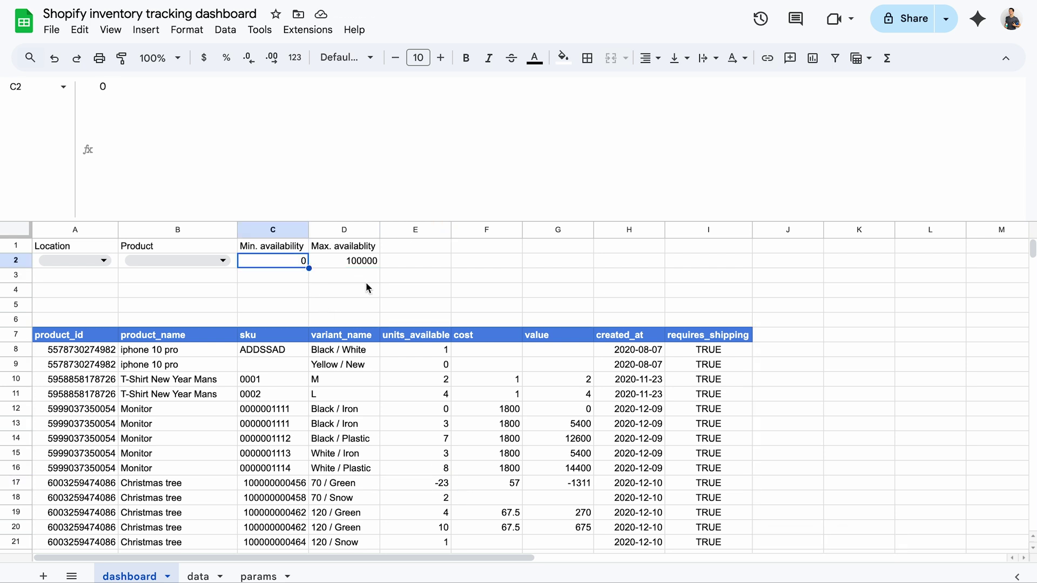
click(94, 341)
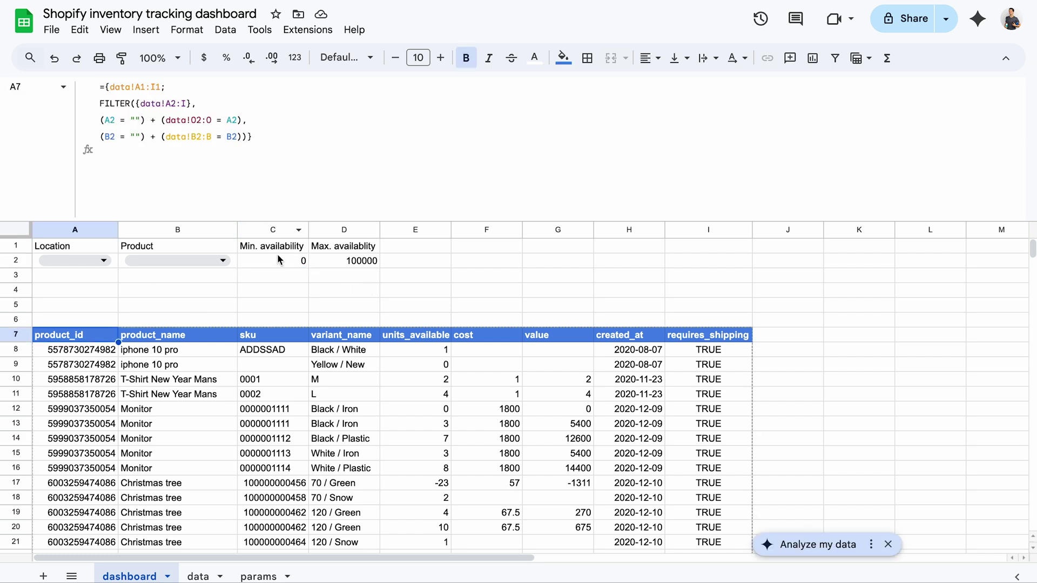
Step: Add (C2="")+(data!E2:E>=C2) and (D2="")+(data!E2:E<=D2) conditions to the A7 FILTER formula
click(201, 577)
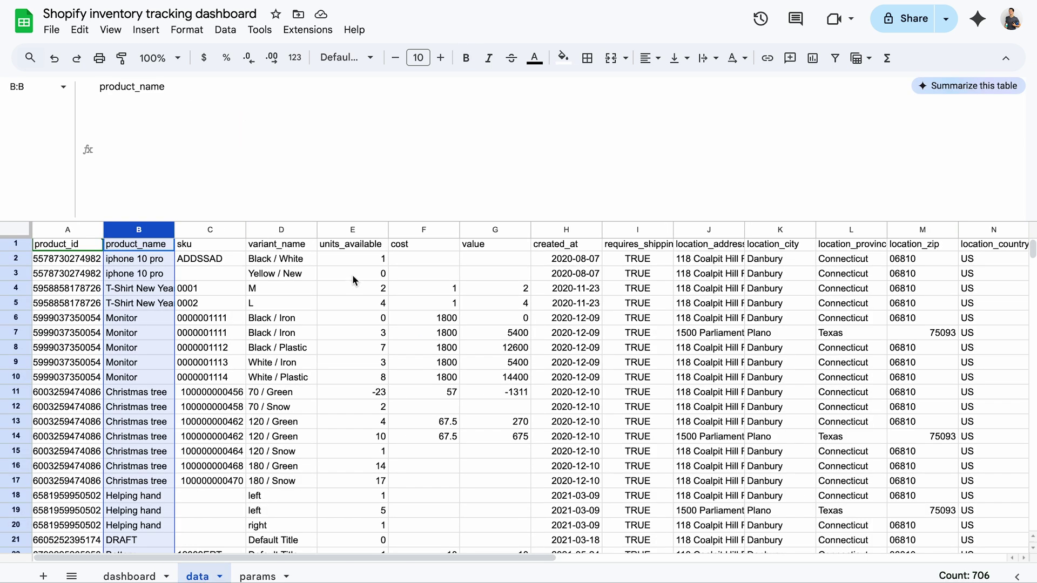
click(128, 576)
click(232, 146)
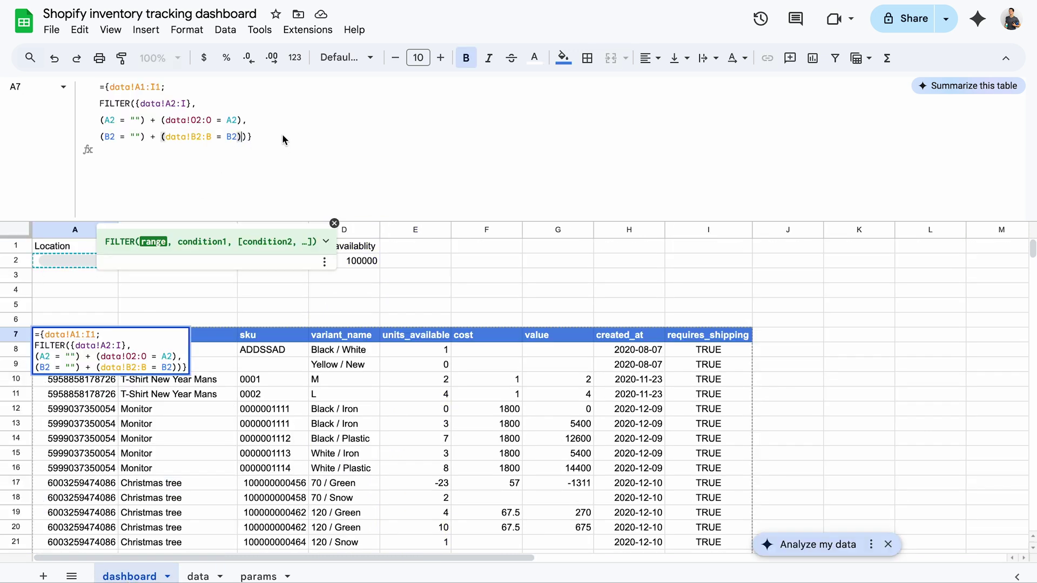
click(248, 137)
text(, (B2 = "") + (data!B2:B = B2),)
text((B2 = "") + (data!B2:B = B2))
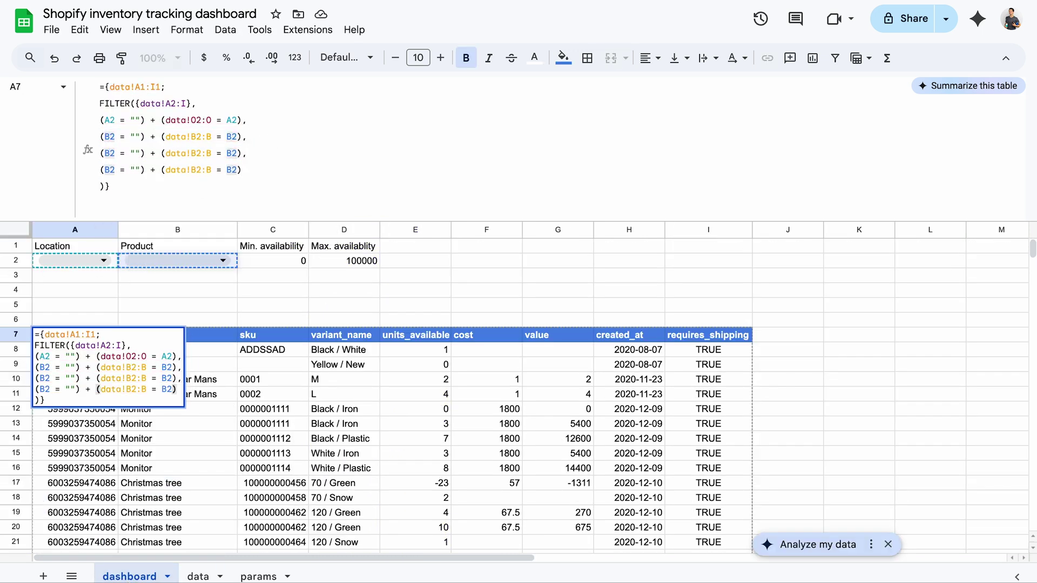
double_click(110, 153)
text(C2)
double_click(192, 153)
text(E2:E)
double_click(109, 170)
text(D2)
double_click(191, 170)
text(E < D2)
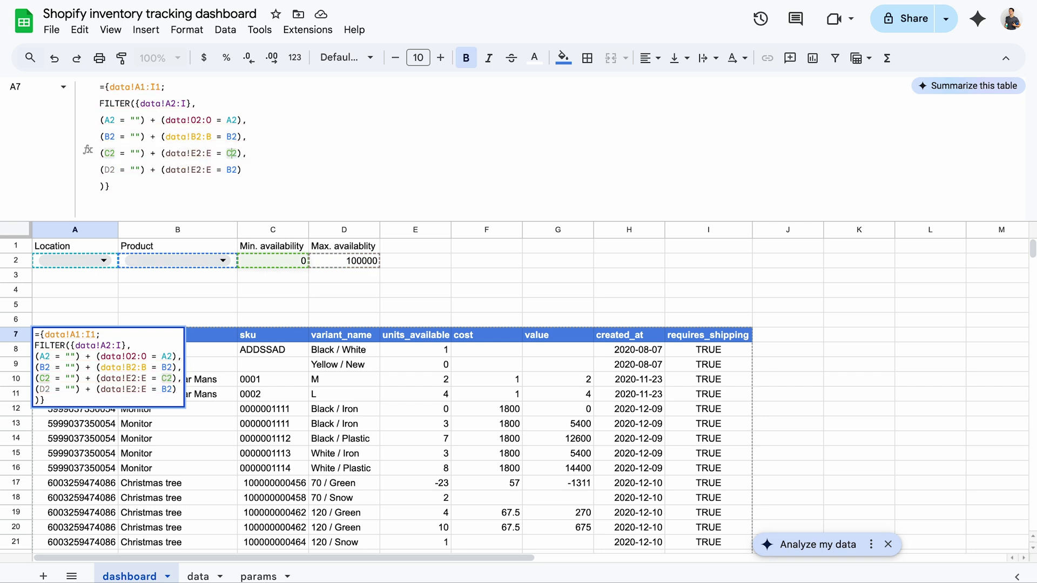
text(>= C2)
text(=)
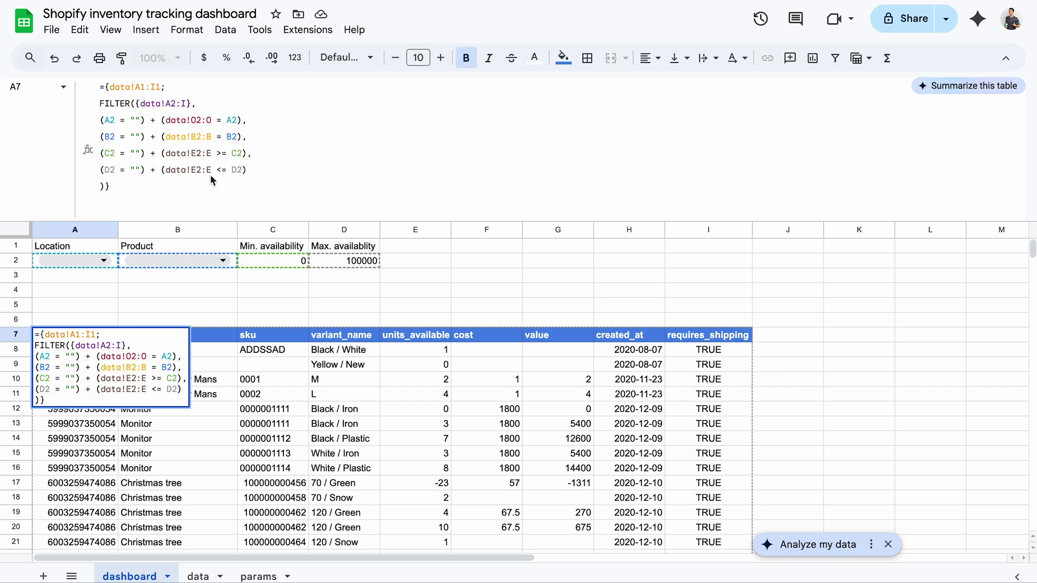
key(Return)
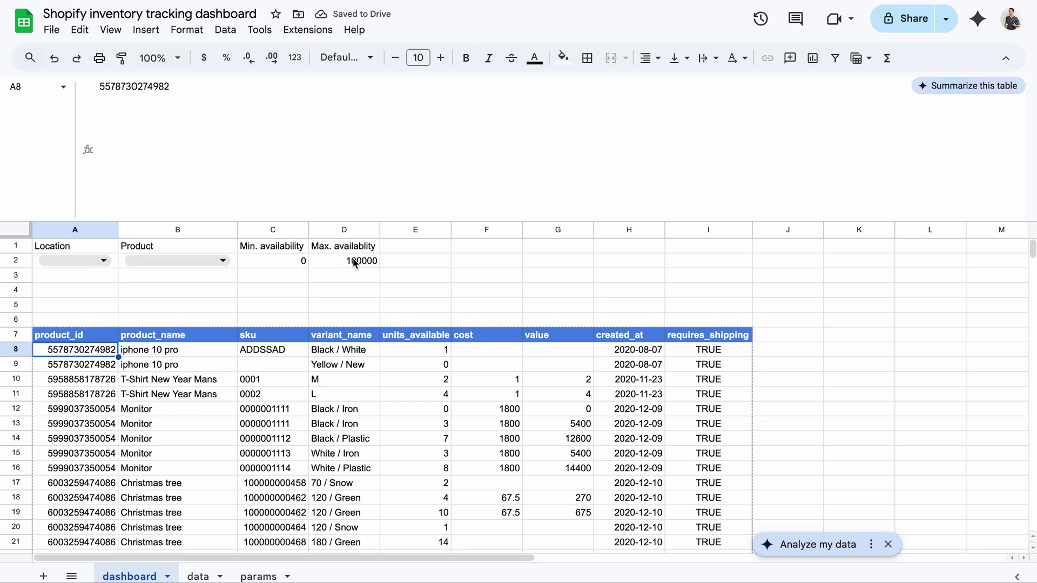
Step: Test the maximum in D2 with 5, restore 100000, and label E1 Requires shipping
click(354, 260)
text(5)
key(Return)
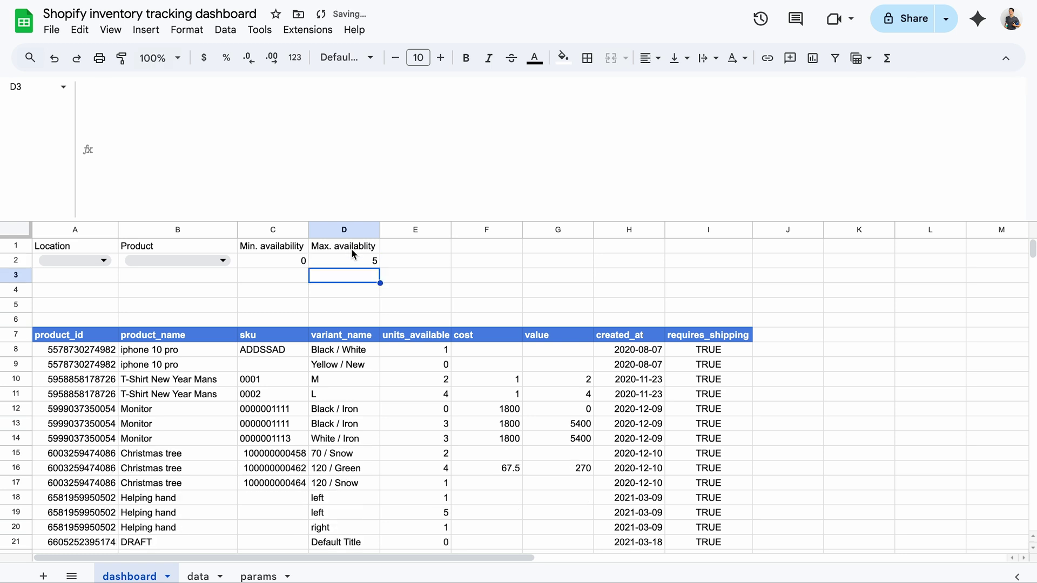
click(358, 260)
text(100000)
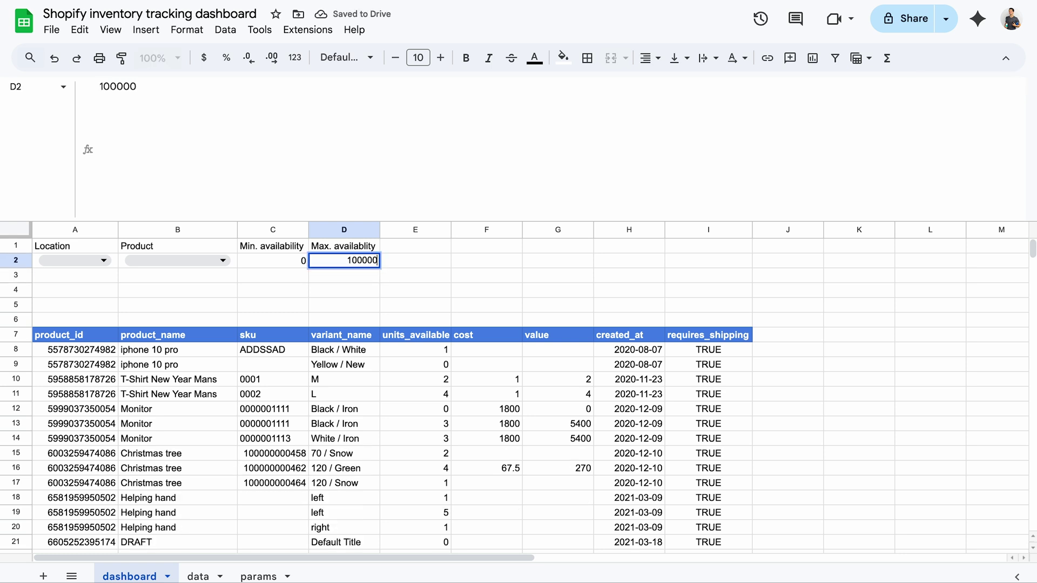
key(Return)
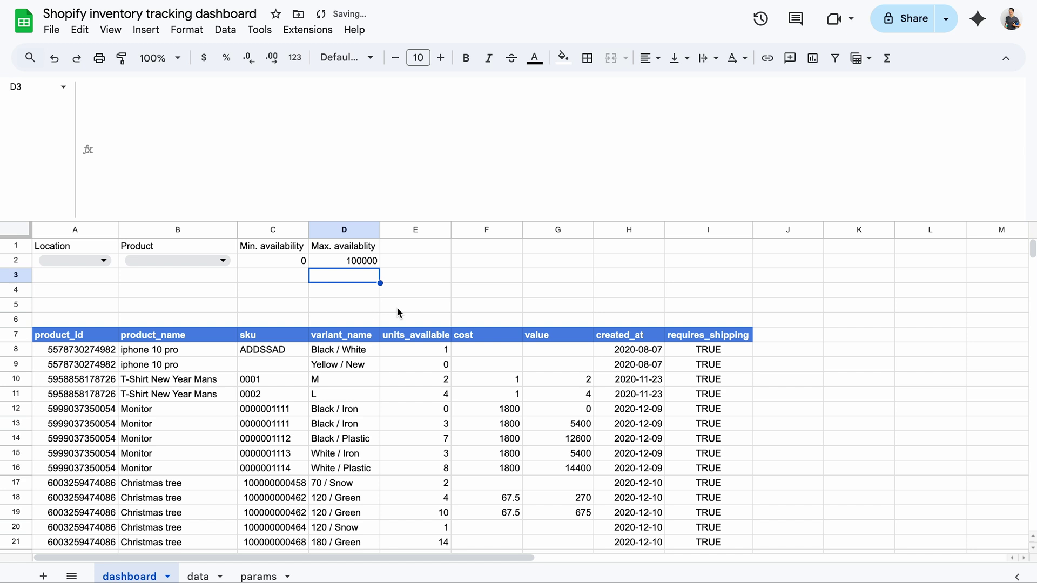
click(416, 246)
text(Requires )
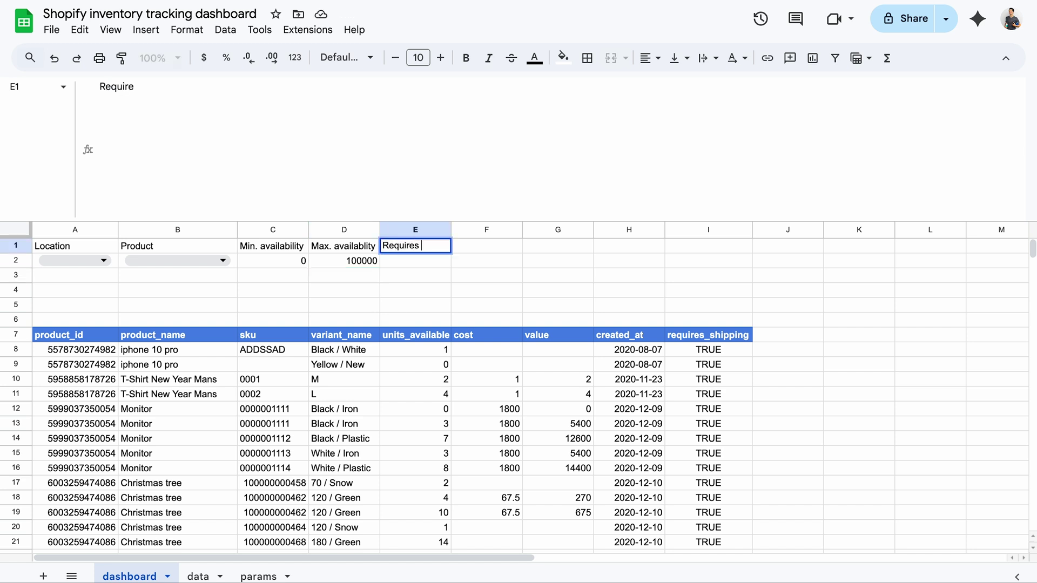
text(shipping)
Step: Confirm the Requires shipping label and insert a checkbox in E2
key(Return)
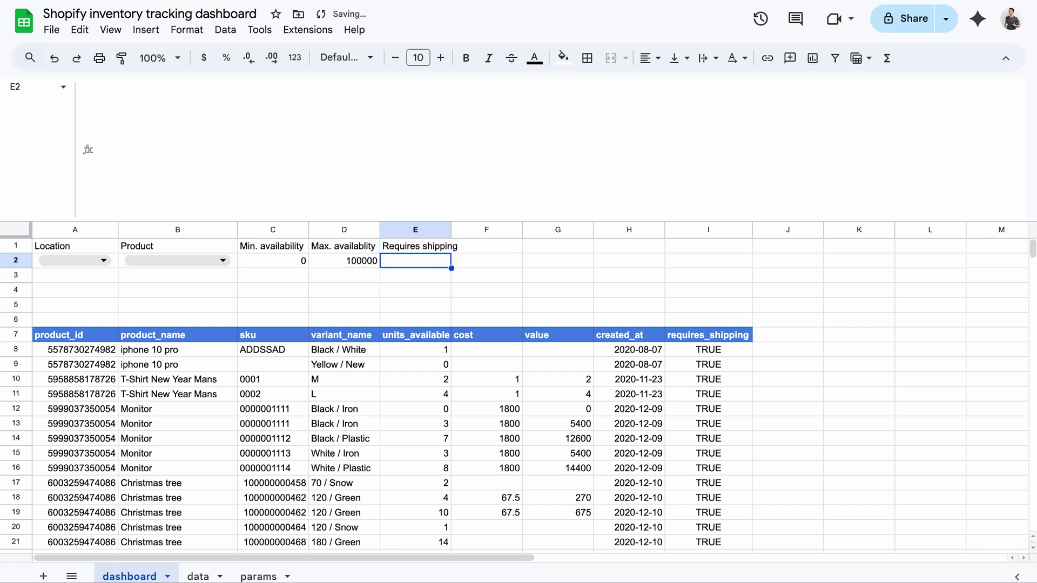
click(145, 30)
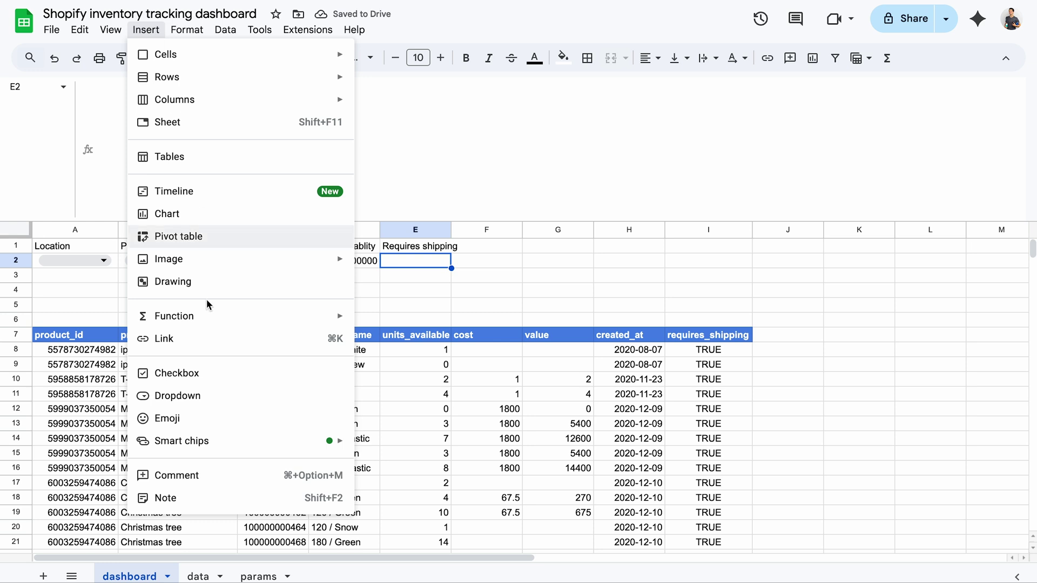
click(177, 373)
Step: Append a copy of the availability condition as a new line in the A7 FILTER formula
click(104, 335)
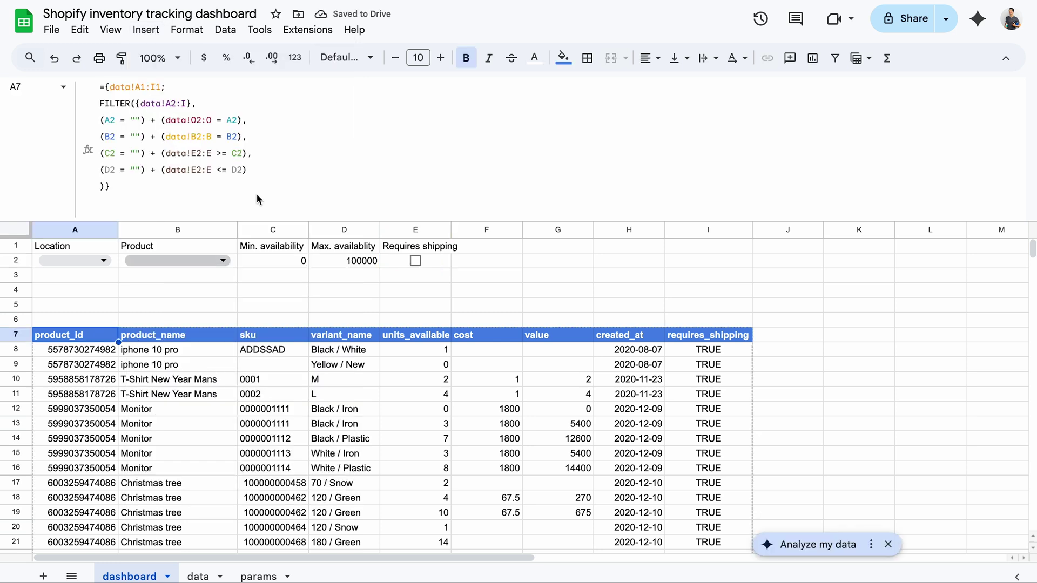
click(249, 177)
text(,)
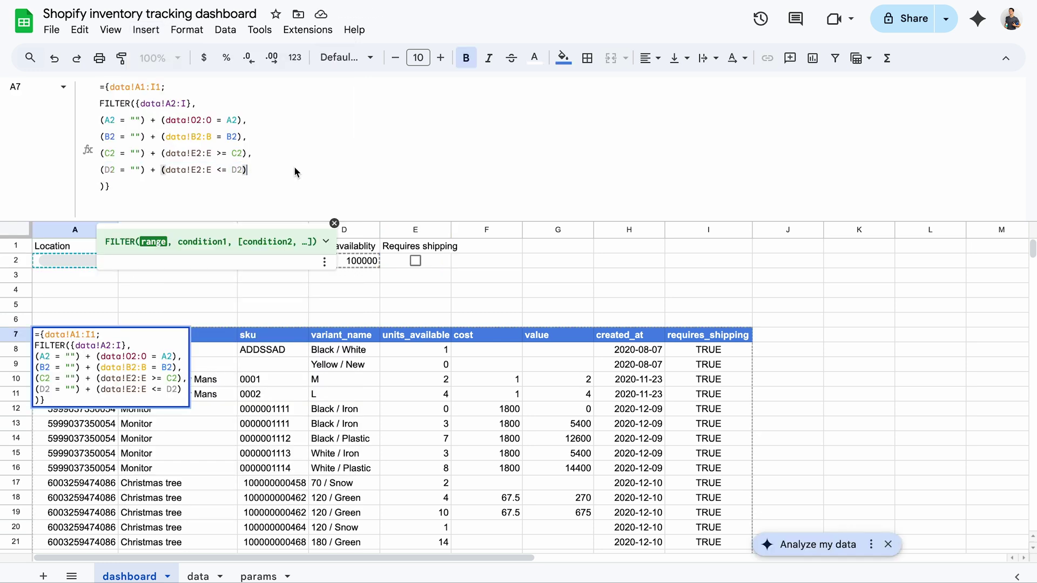
key(ctrl+Return)
text((E2 = "") + (data!E2:E <= D2))
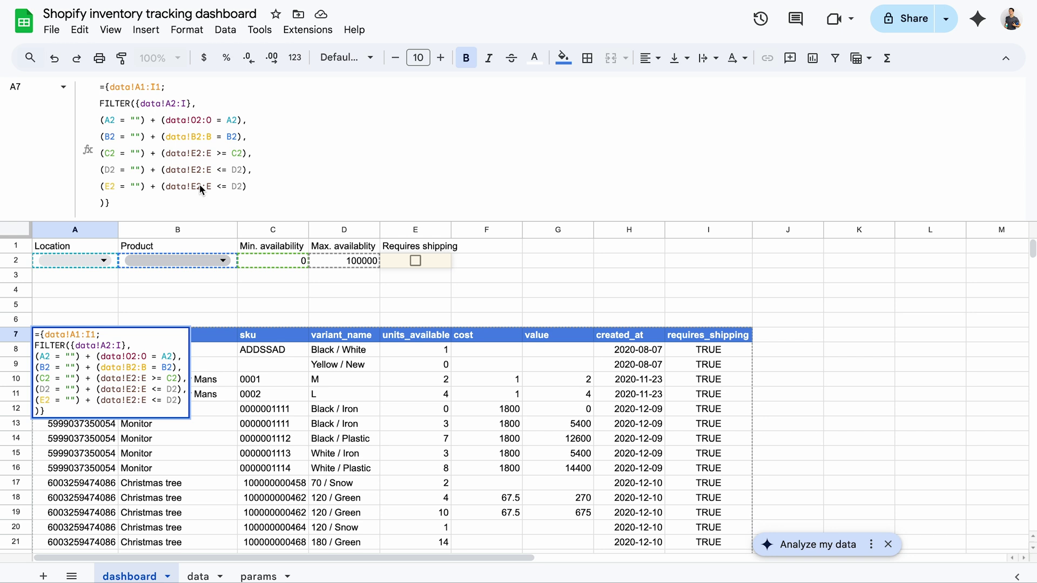
Step: Rewrite the copied condition as (E2="")+(data!I2:I=E2) and tick the E2 checkbox
click(198, 576)
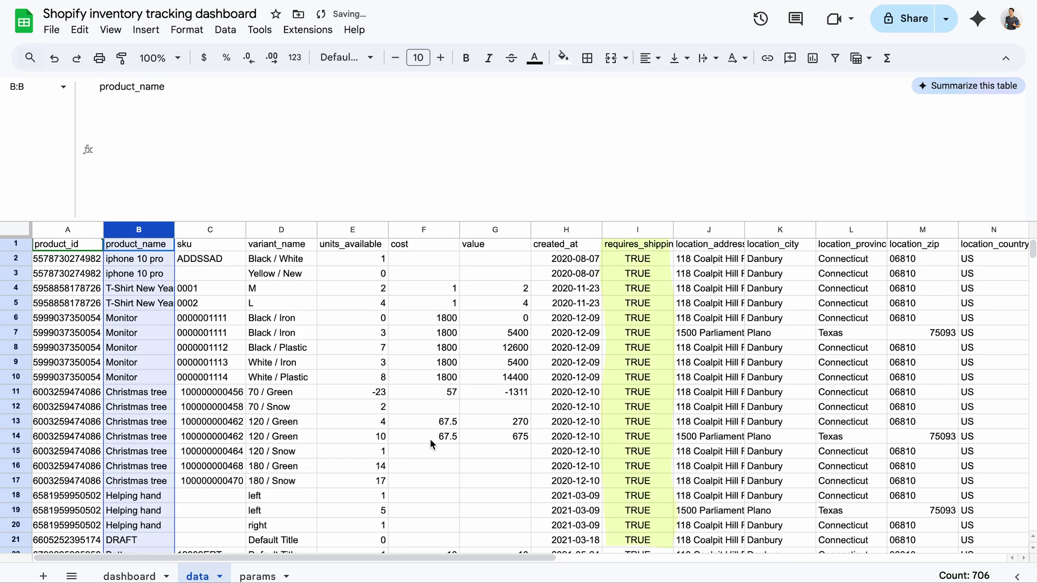
click(153, 575)
text(I2:E <= D2))
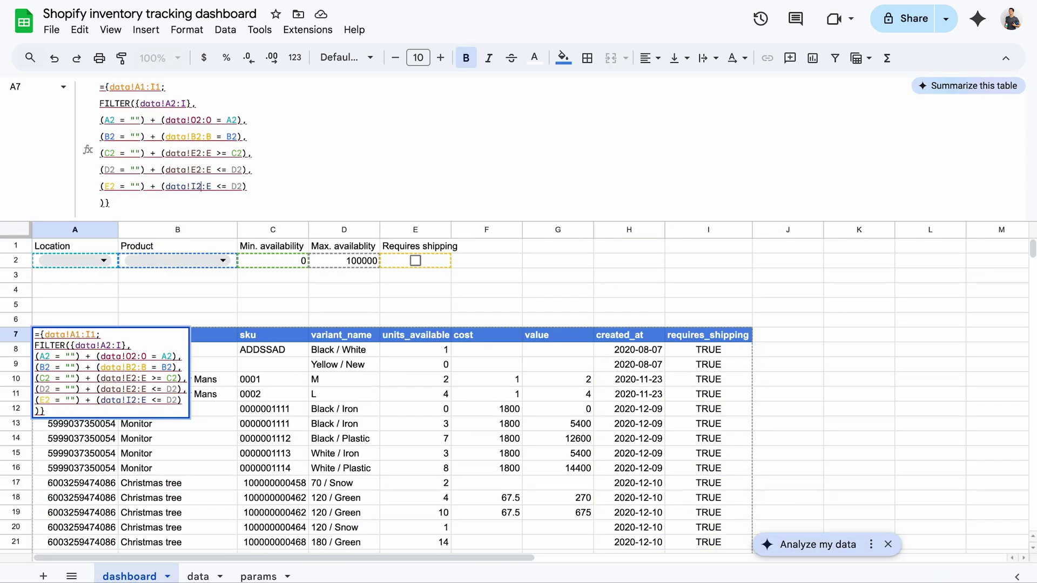
key(Right)
key(Delete)
text(I)
key(Right)
key(Delete)
key(Right)
key(Right)
key(Delete)
text(E)
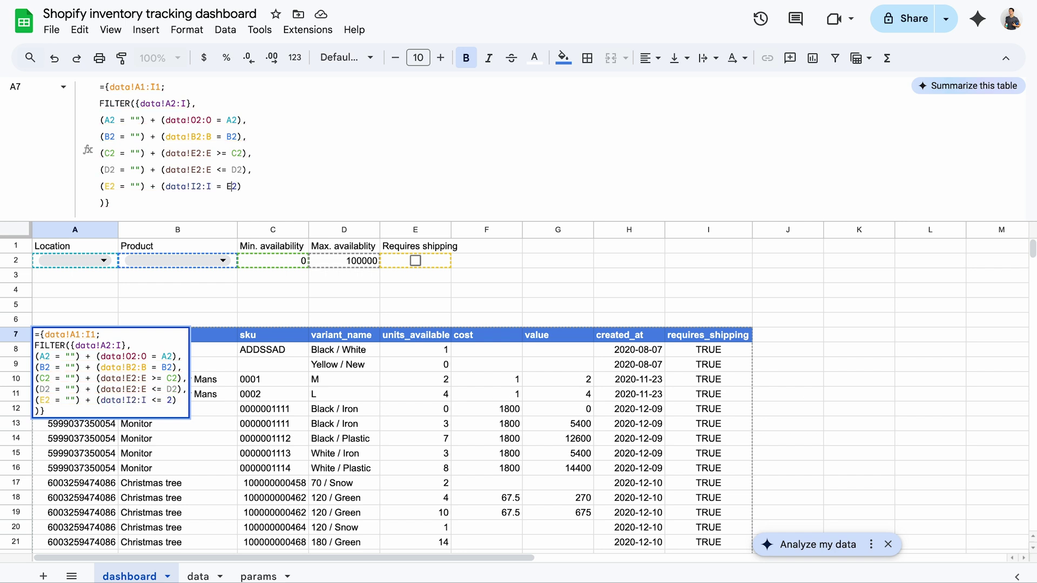
key(Return)
click(415, 261)
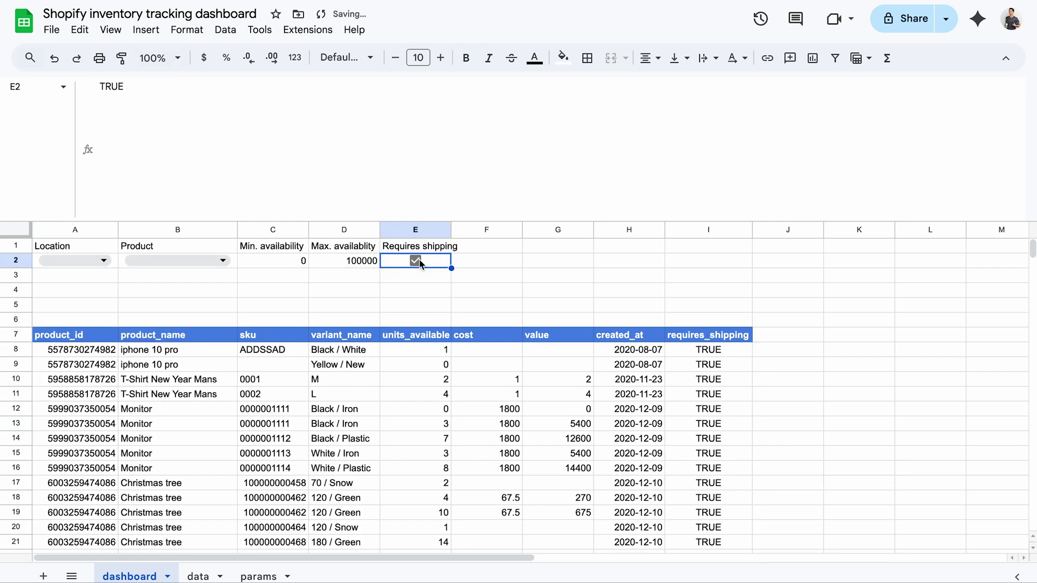
click(436, 281)
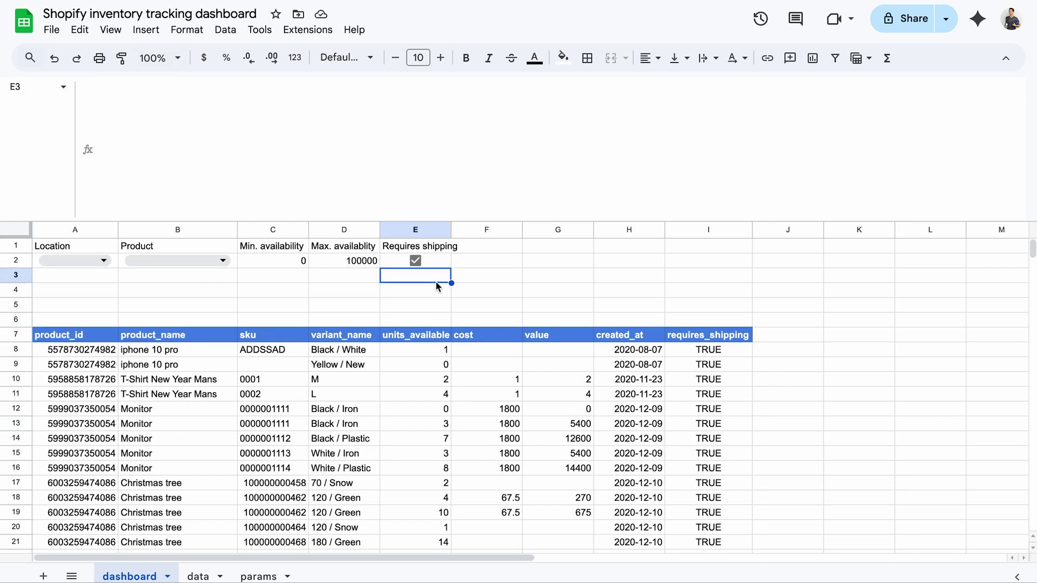
Step: Check the sku values on the data sheet and label F1 SKU
click(490, 251)
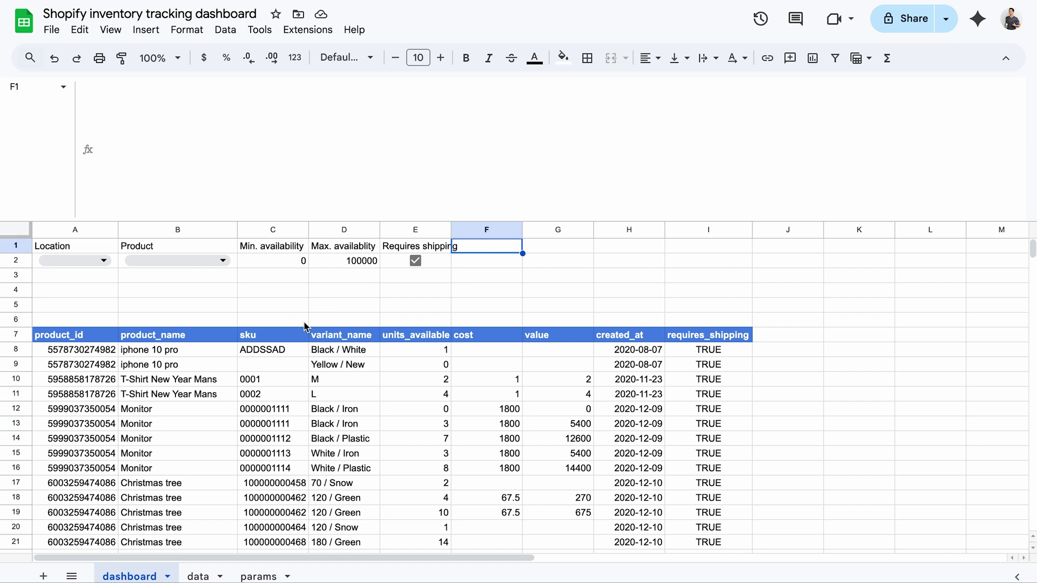
click(296, 336)
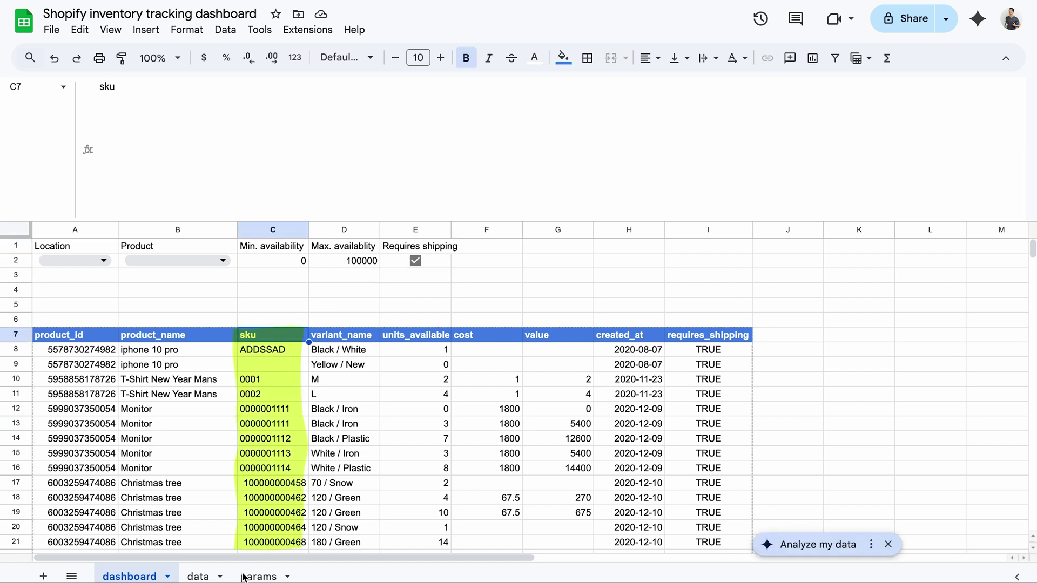
click(206, 576)
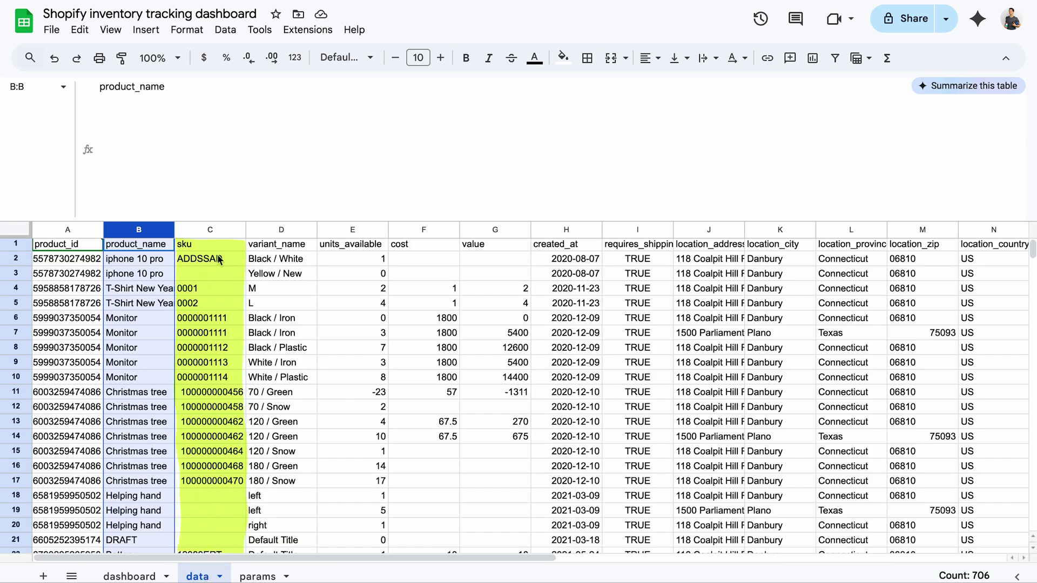
key(alt+Up)
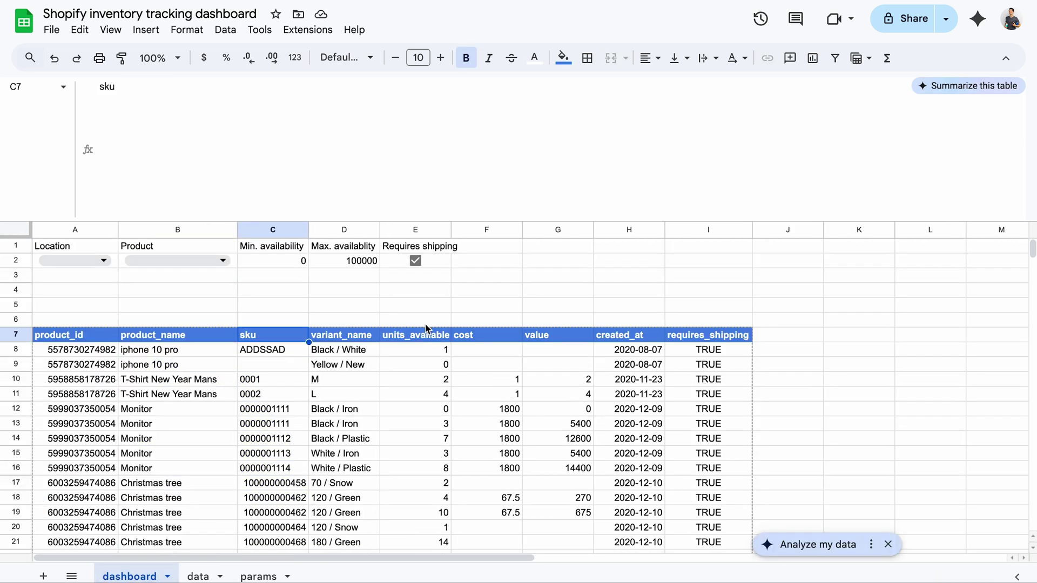
click(486, 246)
text(SKU starts with)
key(Return)
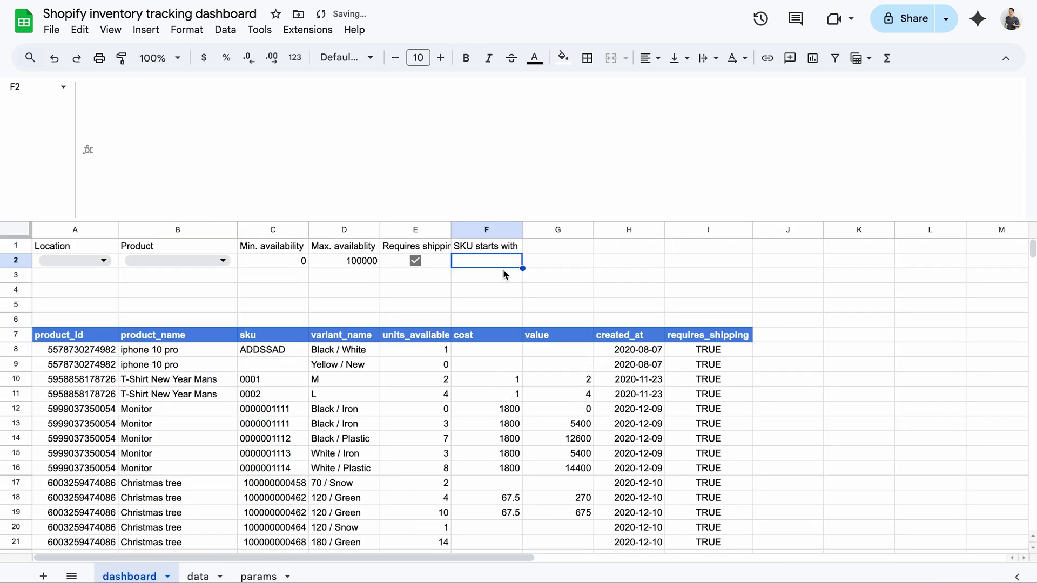
Step: Add an F2 prefix condition REGEXMATCH(LOWER(data!C2:C), "^" & LOWER(F2)) to the A7 formula
click(75, 335)
click(104, 202)
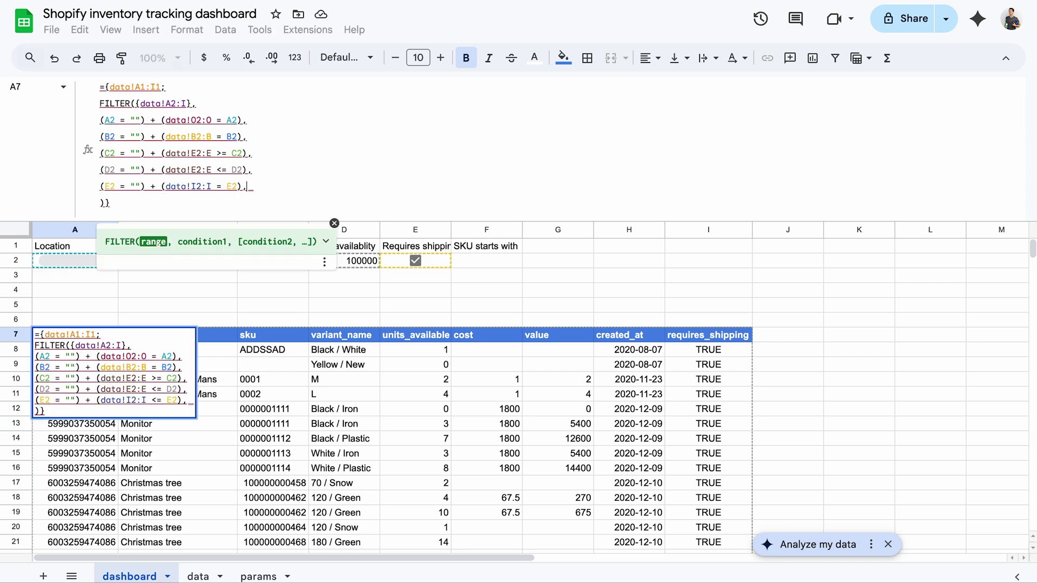
text(F2 = ""))
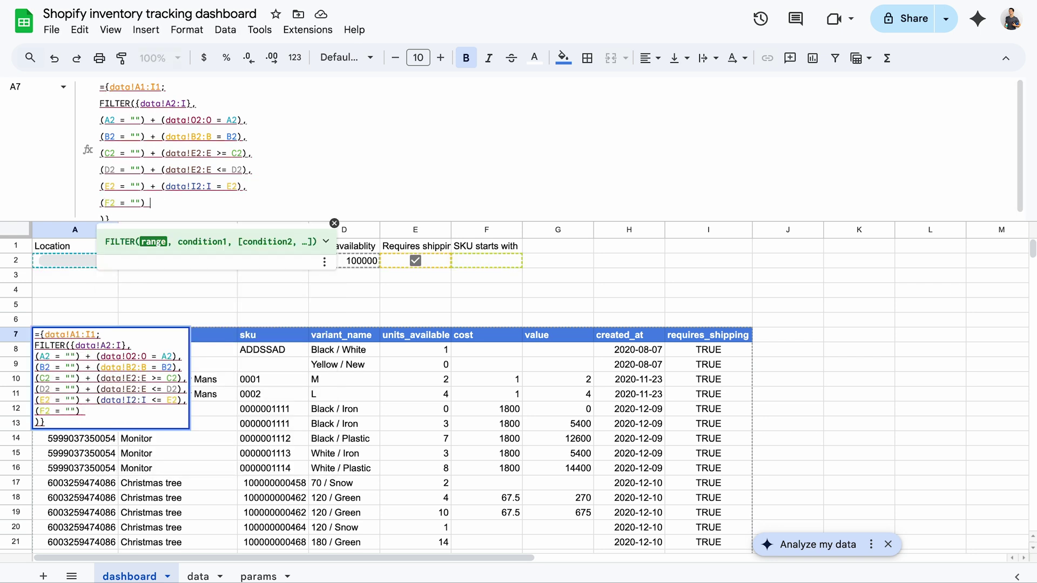
text( + REGEXMATCH(LOWER)
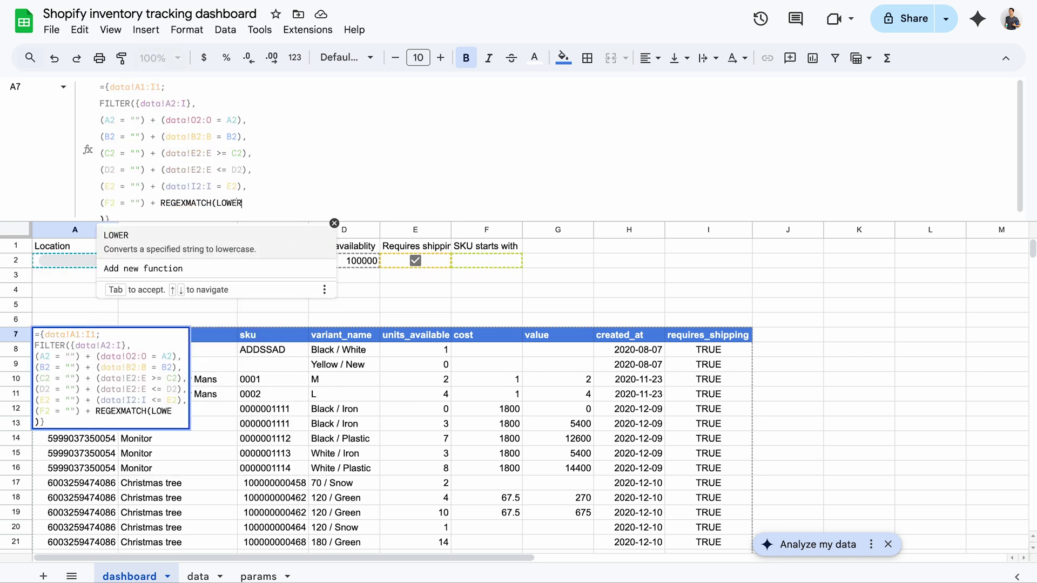
text((data!C2:C)
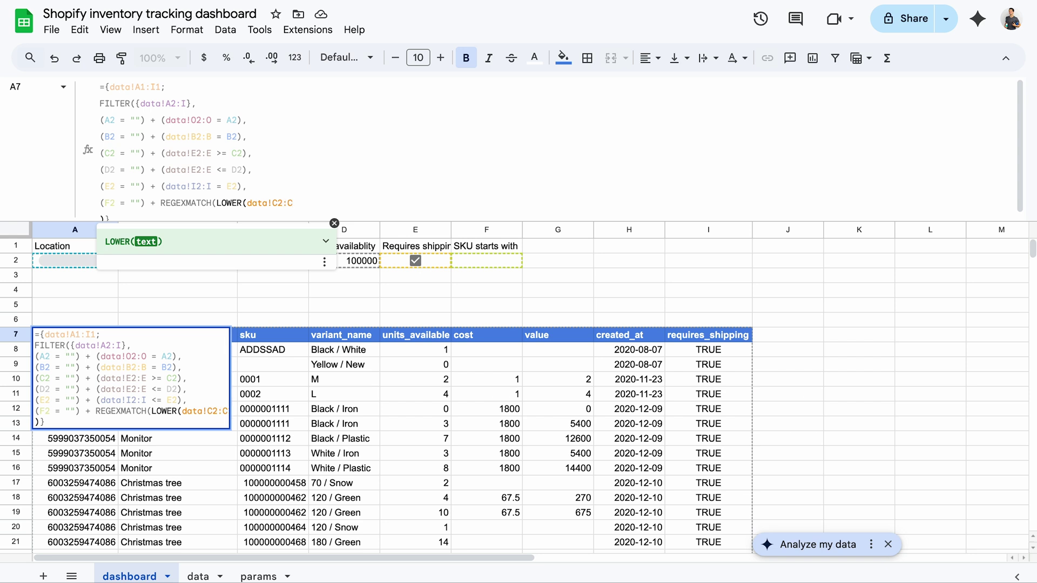
text(), "^" )
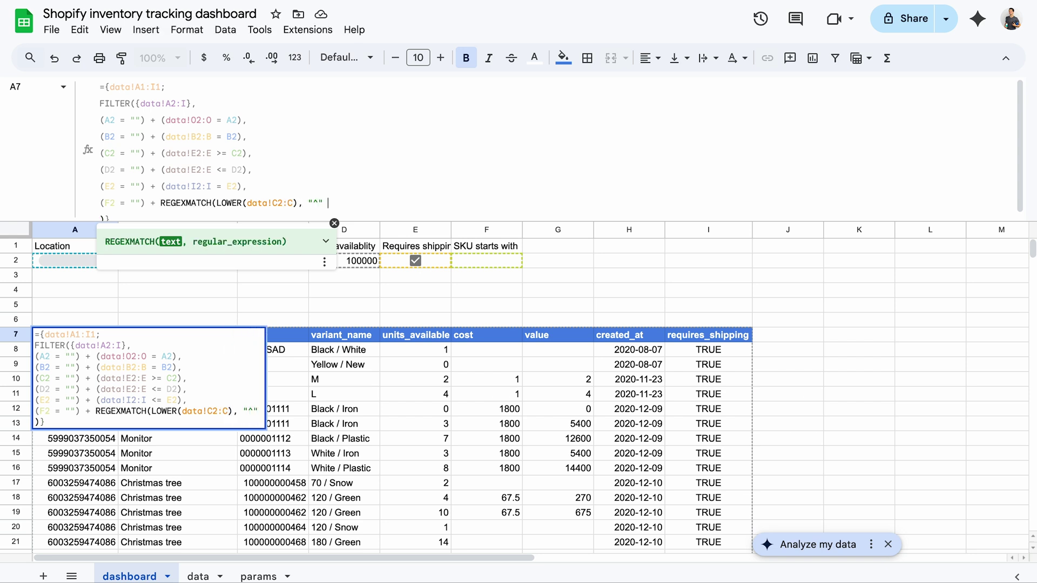
text(& LOWER(F2)))
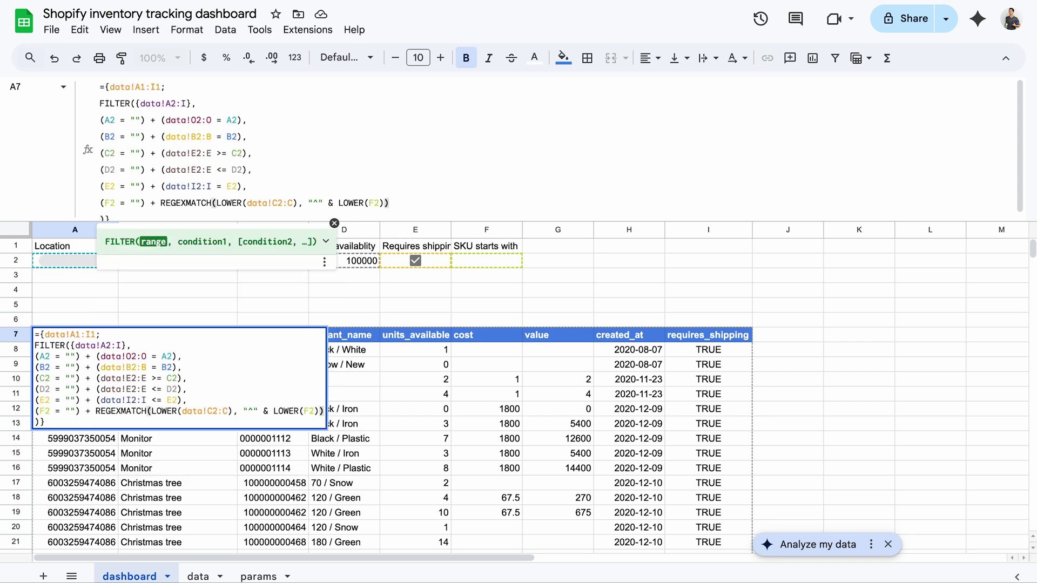
key(Return)
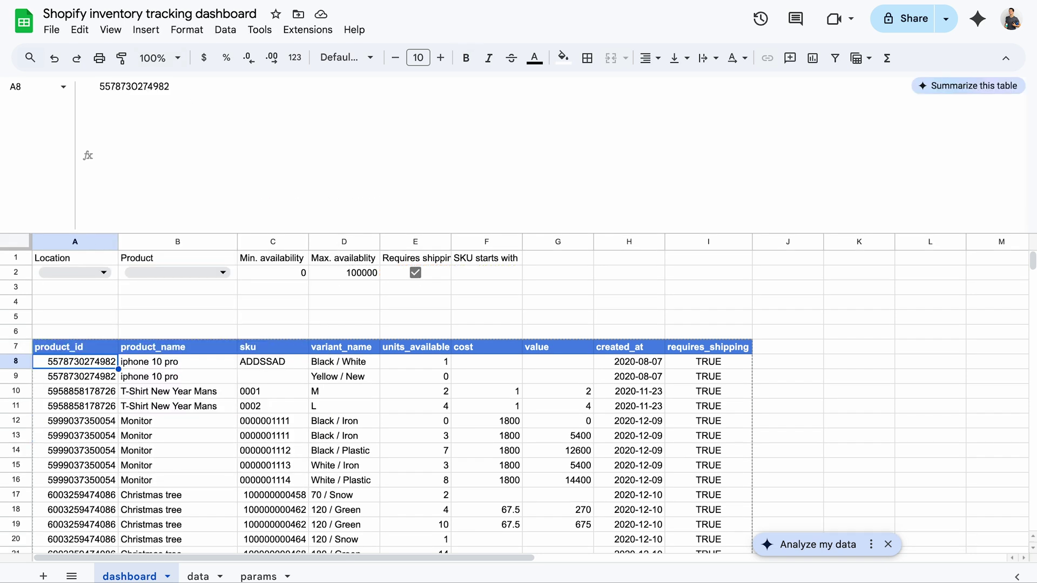
Step: Test the SKU prefix filter with 10000 in F2, then clear it
click(488, 278)
text(10000)
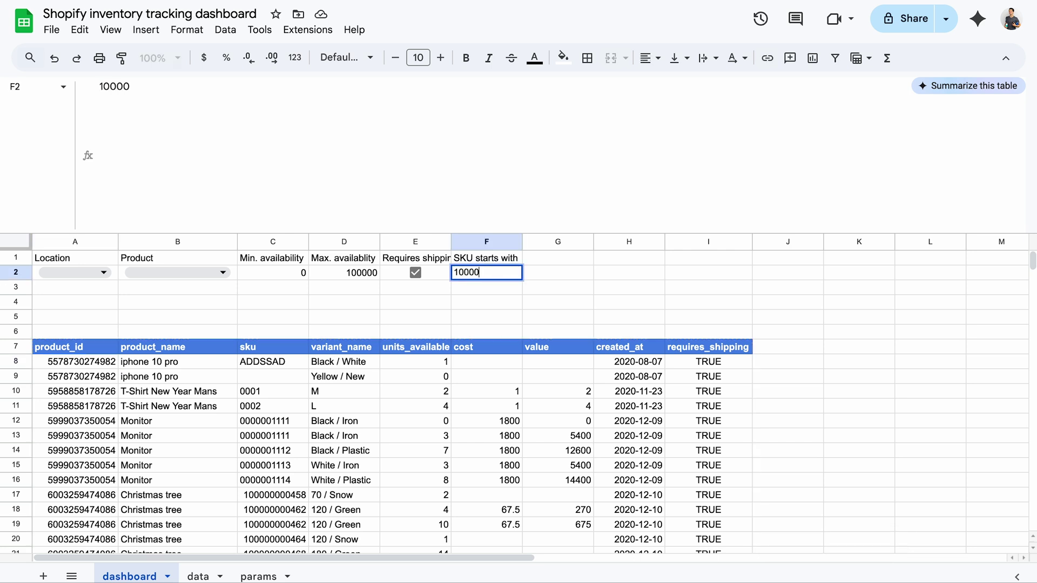
key(Return)
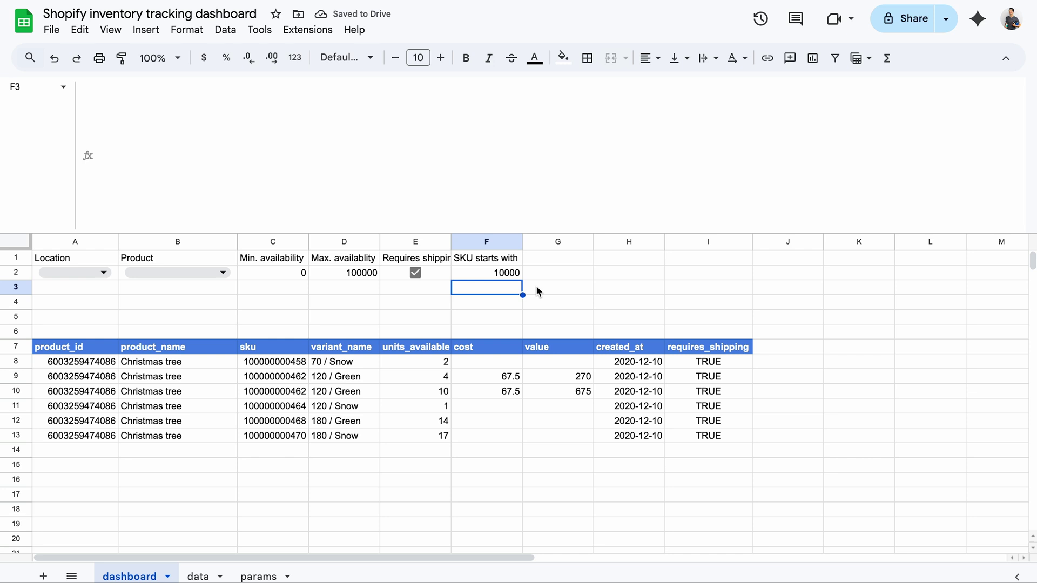
key(super+z)
click(82, 307)
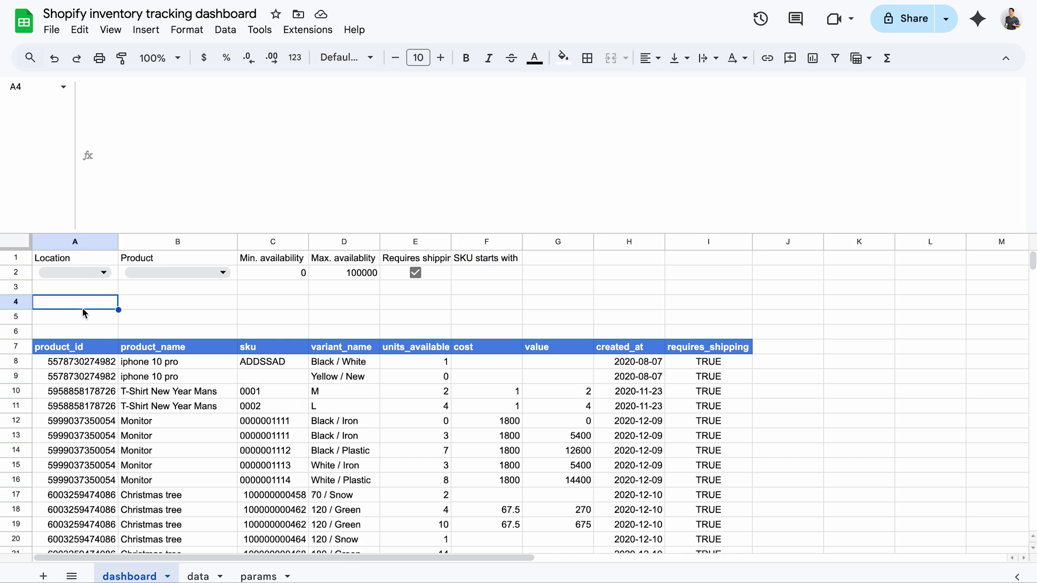
Step: Show Products and Items counts in A4:B4 using COUNTUNIQUE of A8:A and C8:C
text(={)
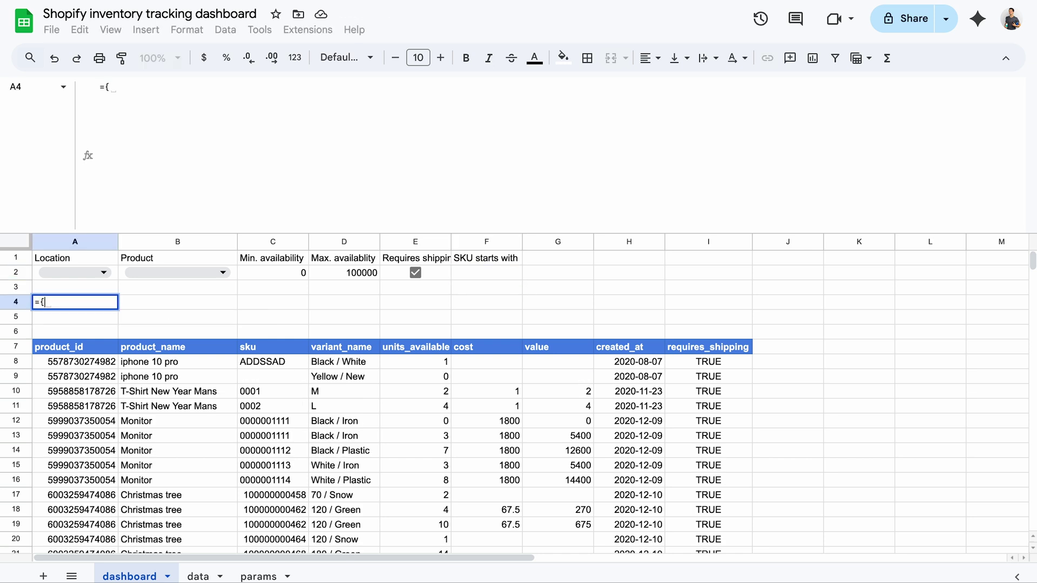
text("Products"; COUNTUNIQUE()
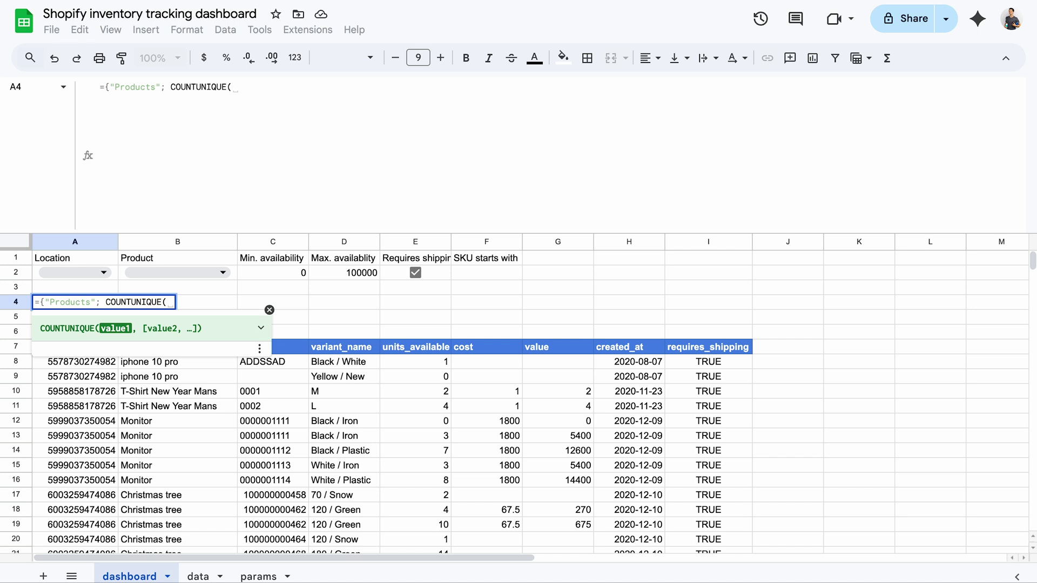
text(A8:A)})
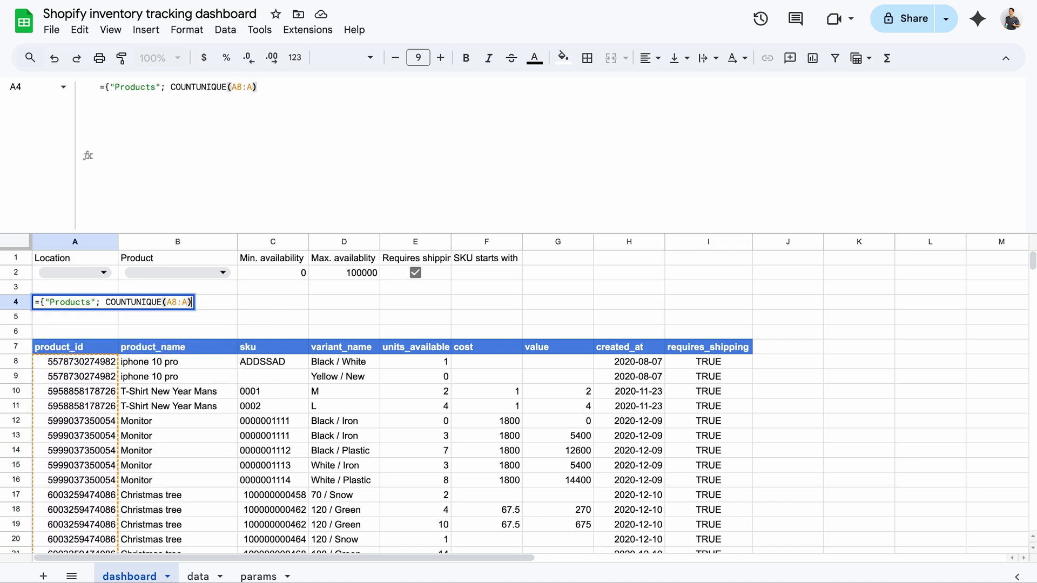
key(Return)
click(178, 302)
text(={"Items"; COUNTUNIQUE(C8:C)})
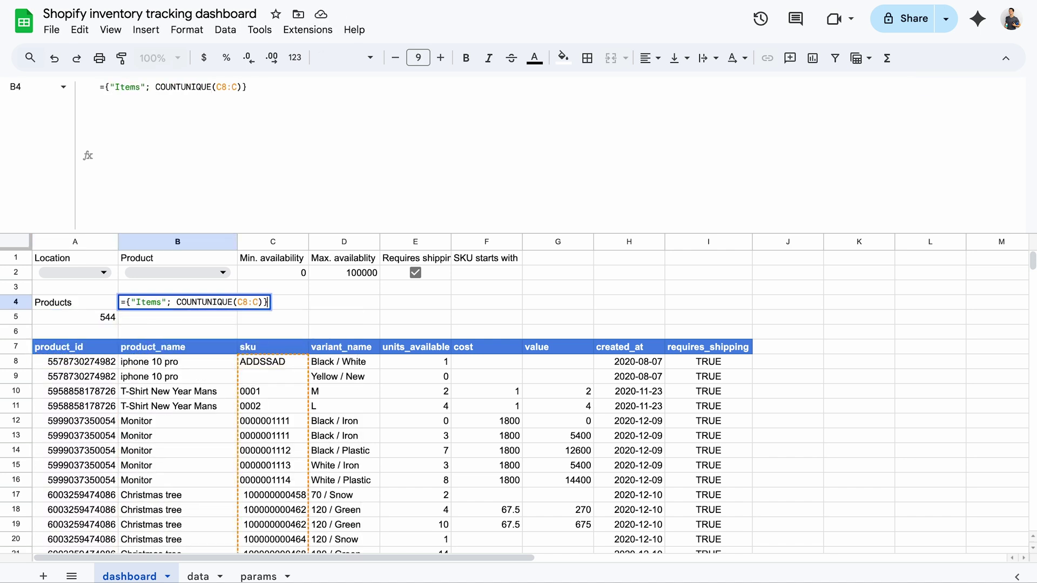
key(Return)
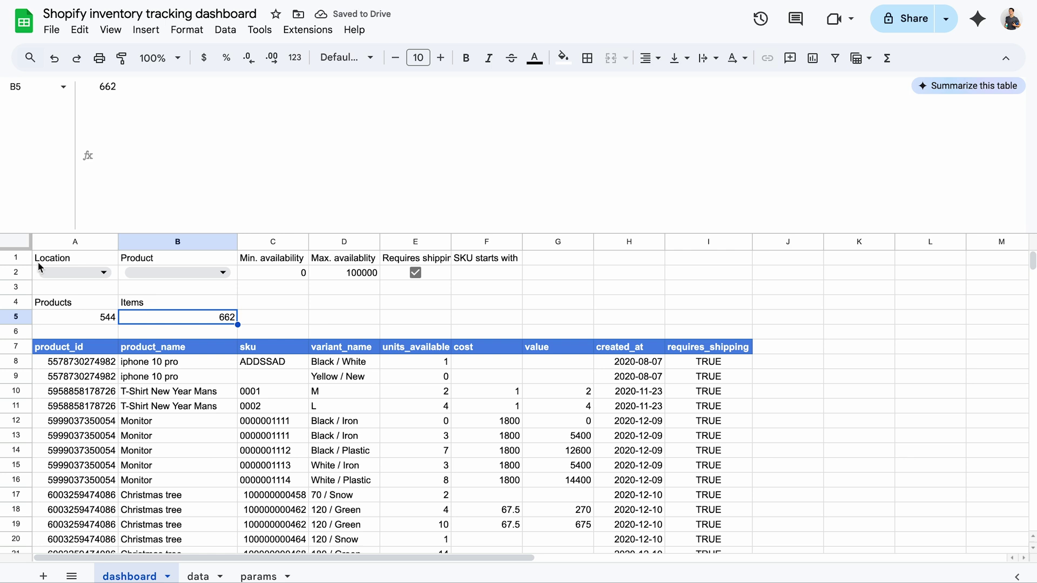
Step: Add Average availablity with IFERROR(AVERAGE(E8:E), 0) in C4 and Total value SUM(G8:G) in D4
click(273, 302)
text(={"Ave)
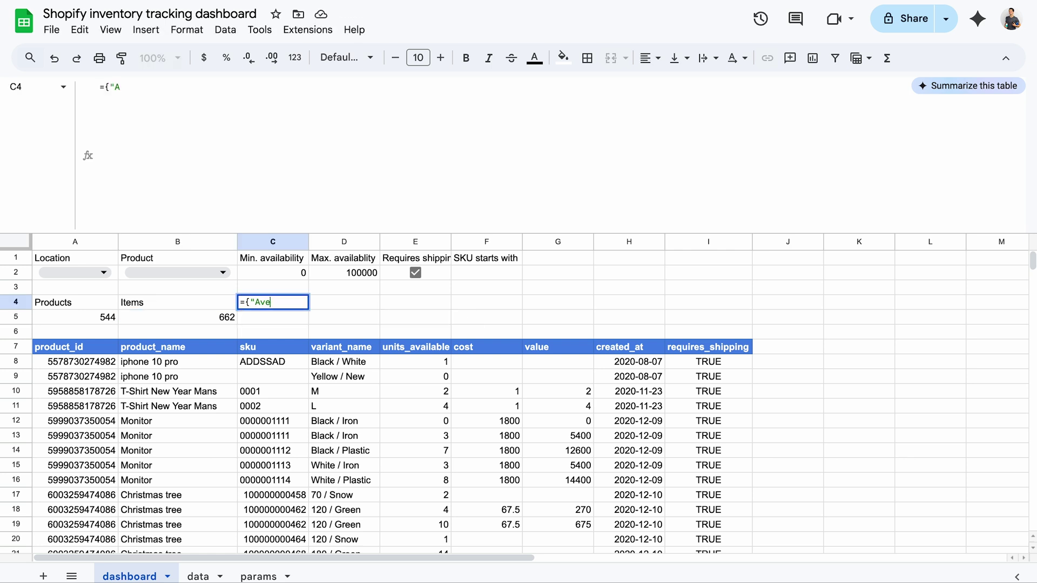
text(rage availablity"; AVERAGE(E8:E))
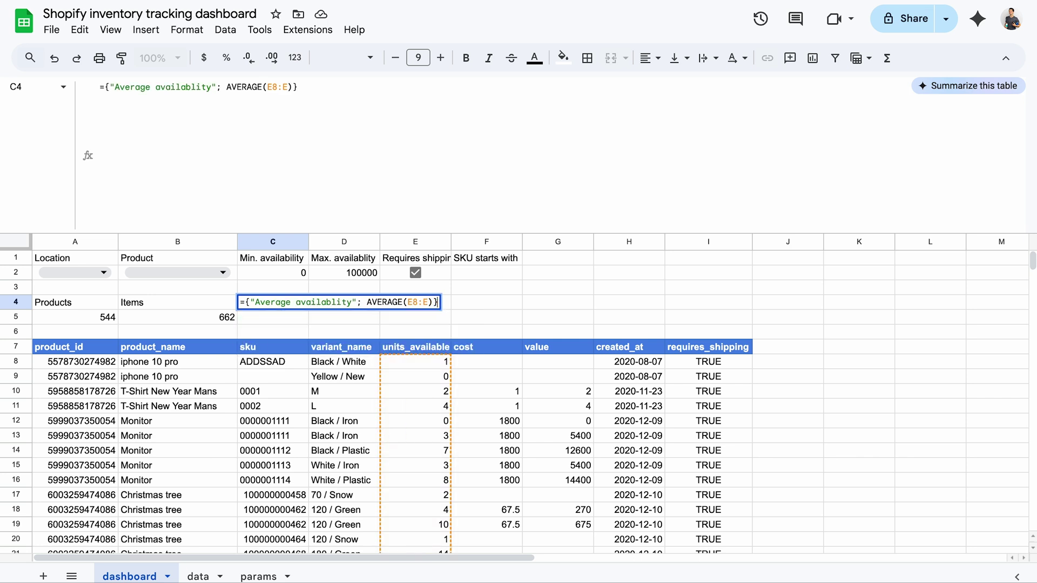
click(367, 302)
text(IFERROR()
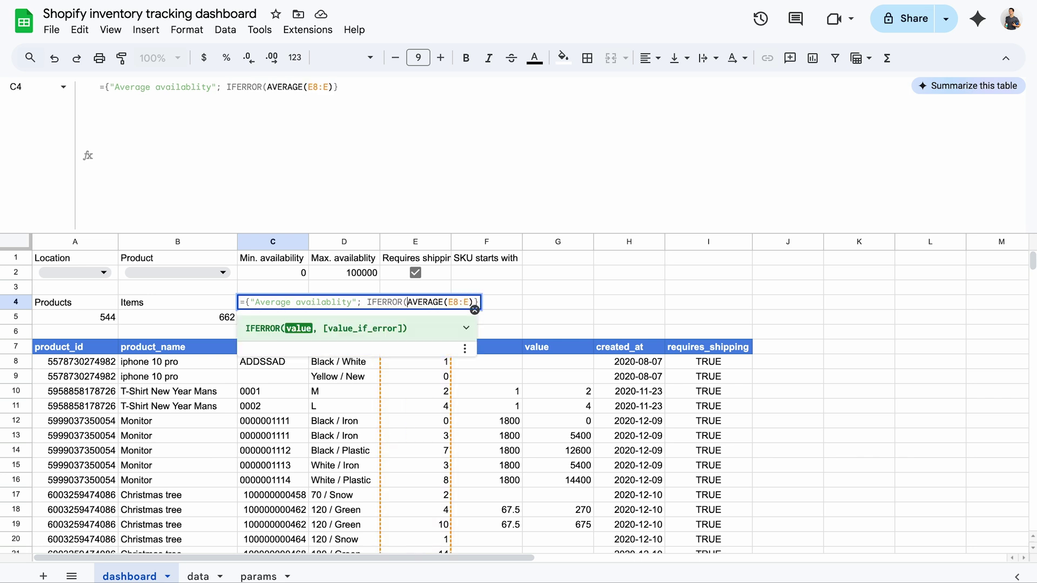
key(Right)
key(Right)
key(Right)
key(Right)
key(Right)
key(Right)
key(Right)
key(Right)
key(Right)
key(Right)
key(Right)
key(Right)
key(Right)
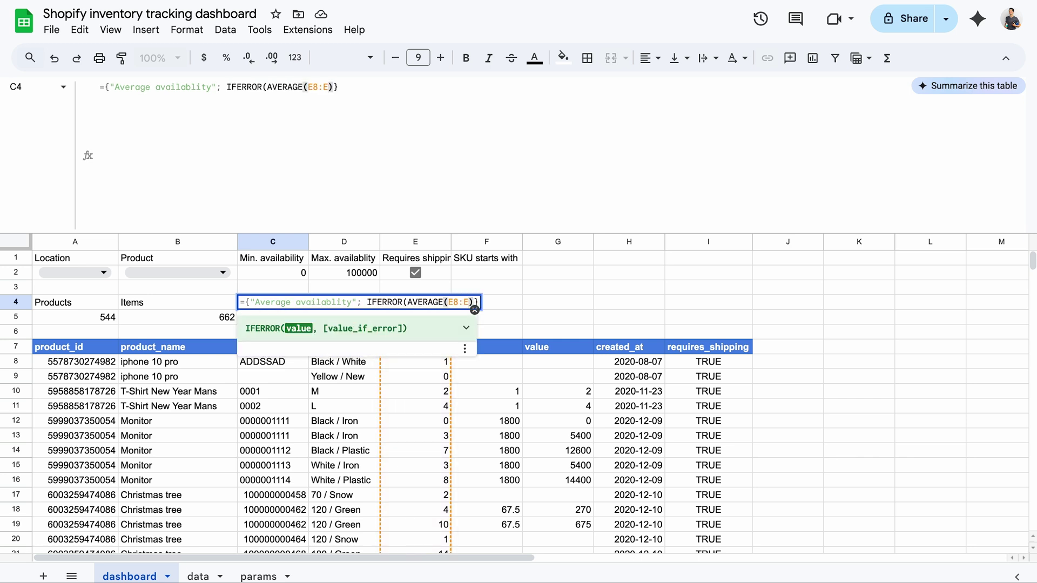
text(, 0)
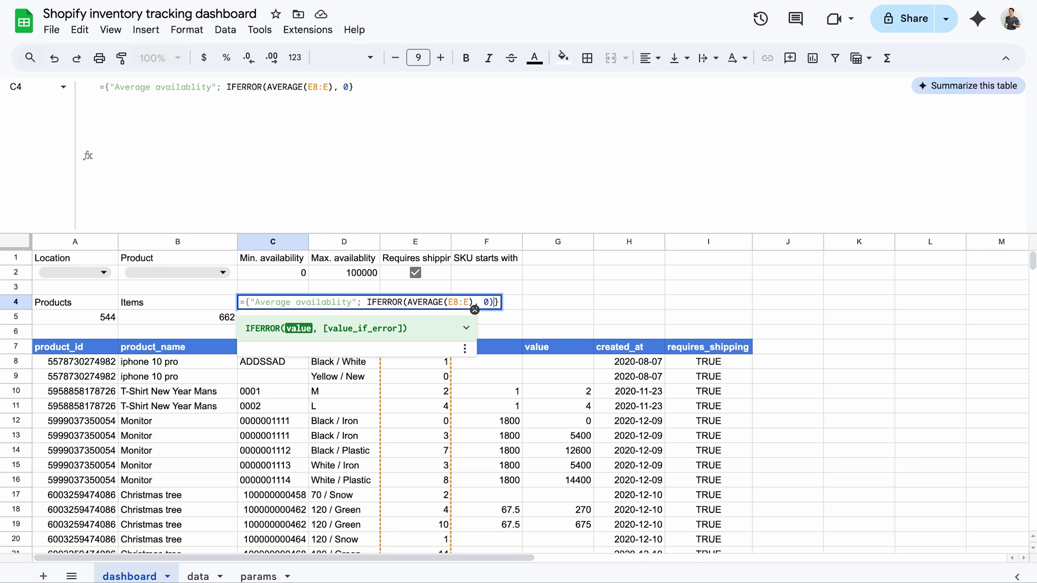
key(Return)
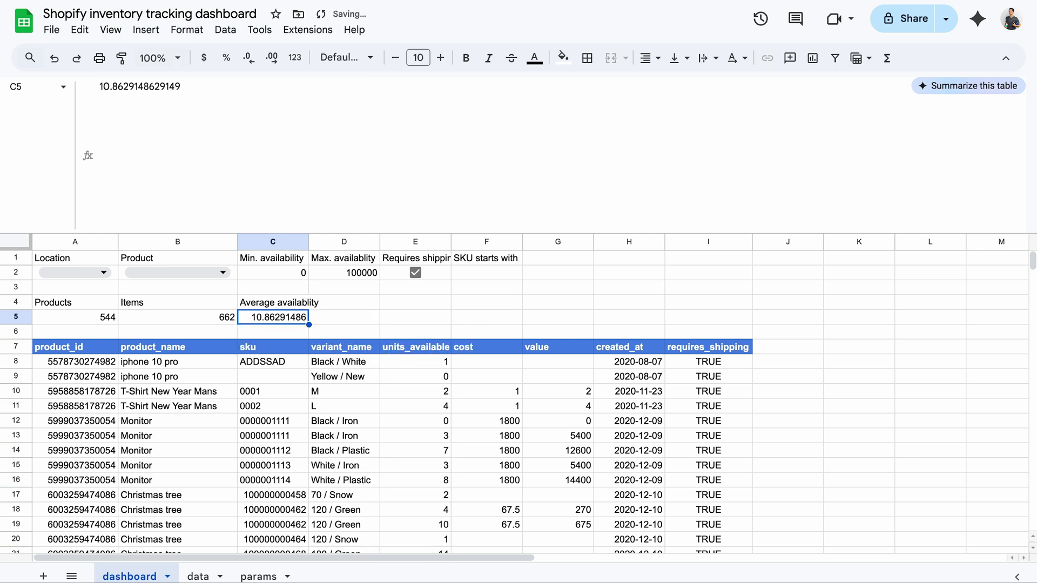
click(344, 302)
text(={"Tota)
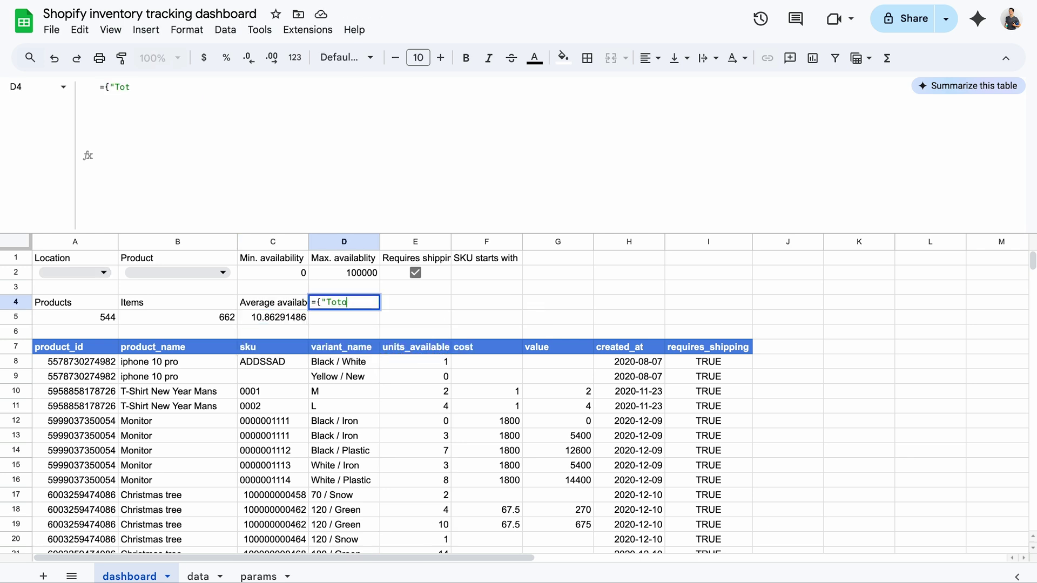
text(l value"; SUM(G8:G))
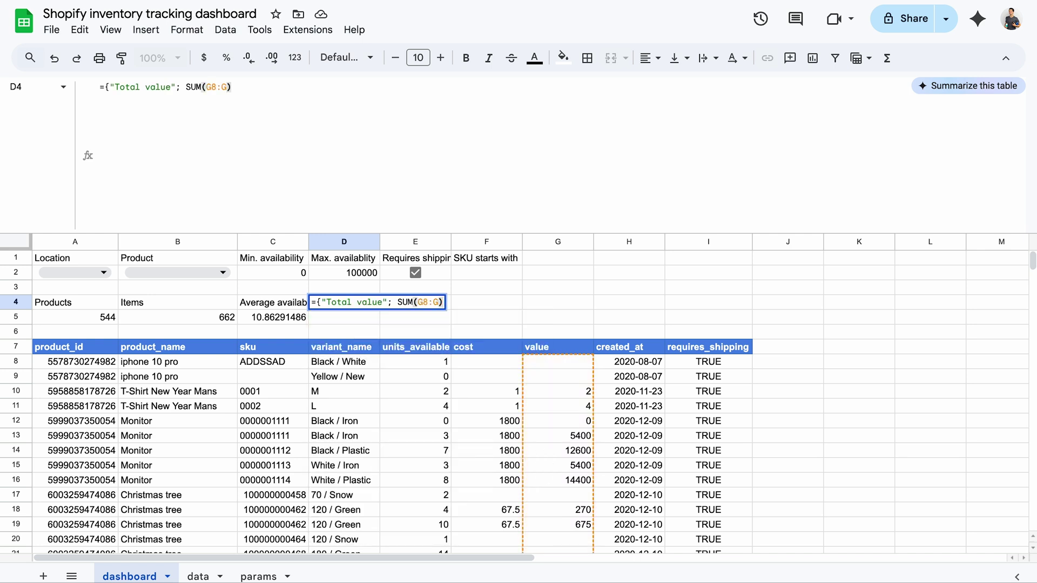
key(Return)
Step: Format the cost and value columns F8:G down to the bottom as currency
click(486, 361)
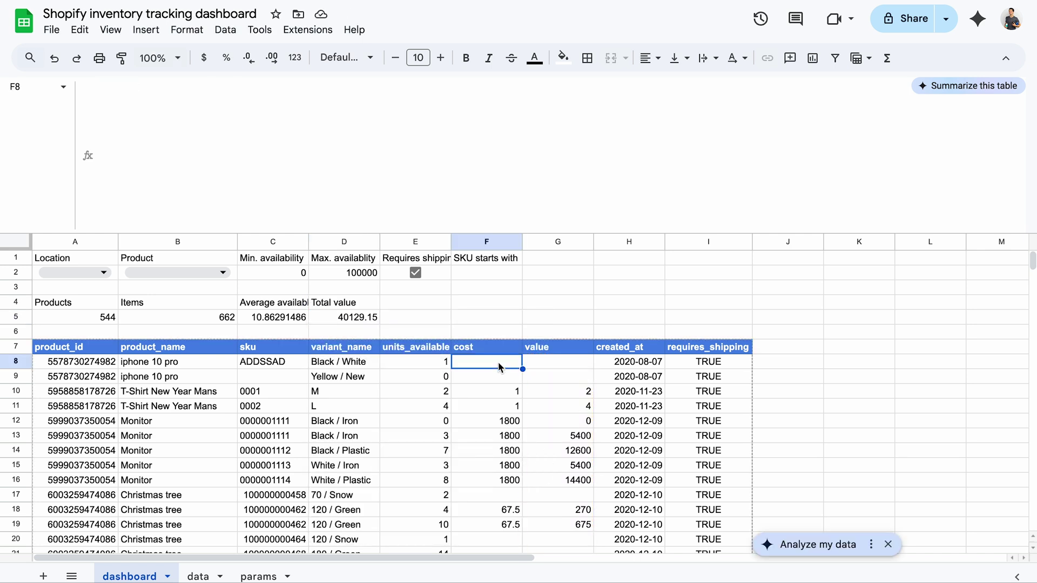
shift+click(566, 362)
key(ctrl+shift+Down)
key(ctrl+shift+Down)
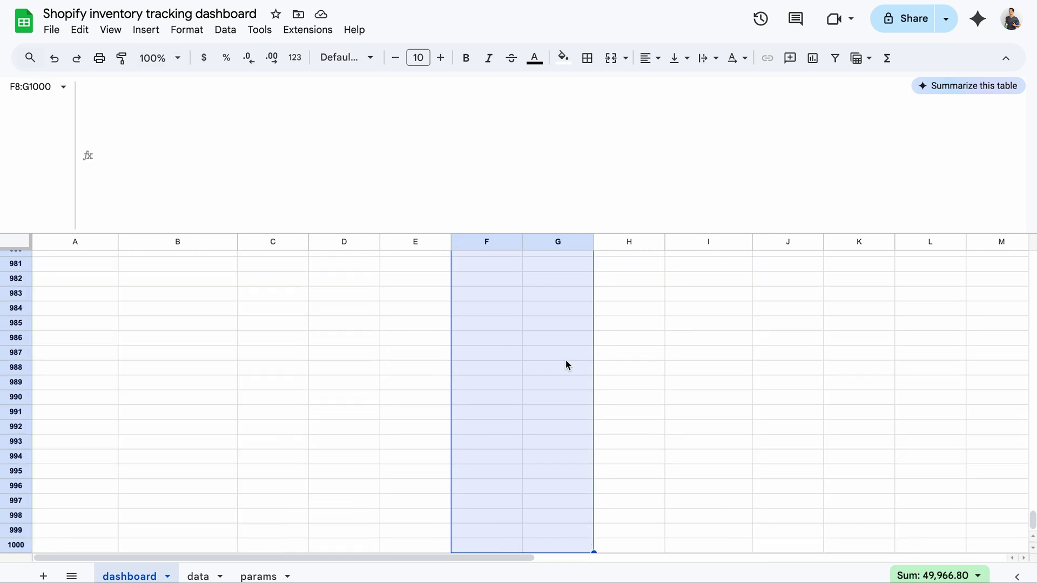
click(210, 65)
click(548, 352)
key(ctrl+Up)
key(ctrl+Up)
key(ctrl+Up)
key(ctrl+Up)
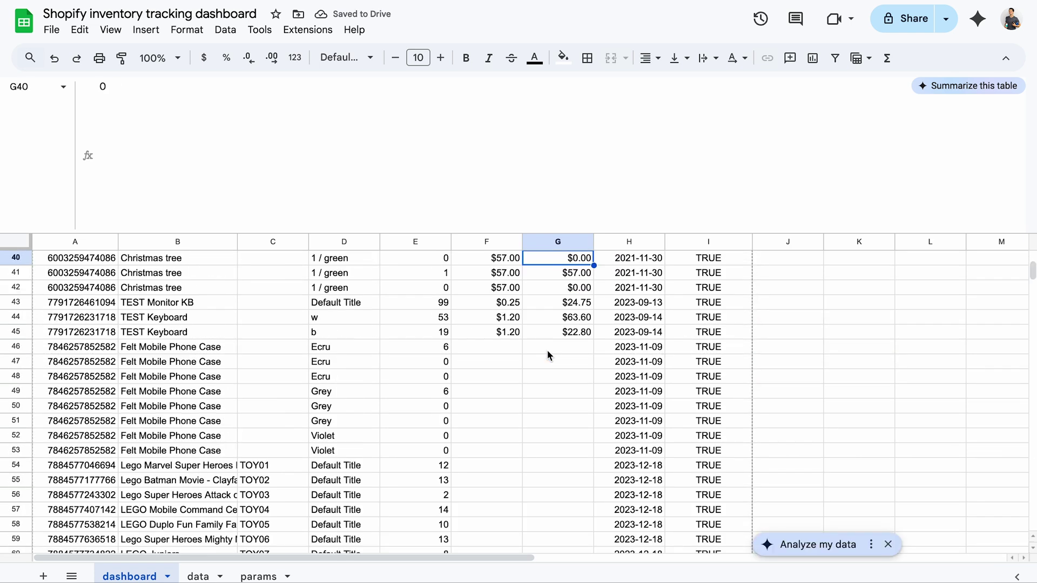
Step: Trim the average availability to two decimals, centre and widen columns C–E, and bold the summary labels
click(273, 317)
key(ctrl+shift+1)
drag(75, 258, 487, 317)
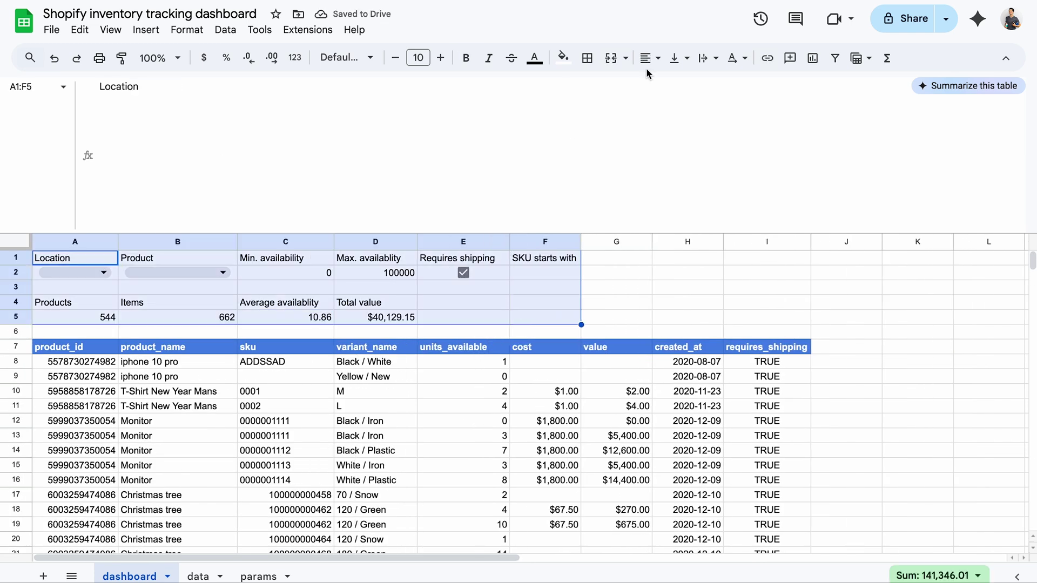
key(ctrl+shift+e)
drag(75, 258, 522, 259)
drag(75, 303, 411, 304)
key(ctrl+b)
Step: Bold the filter cells A1:F2 and fill them light green
click(75, 258)
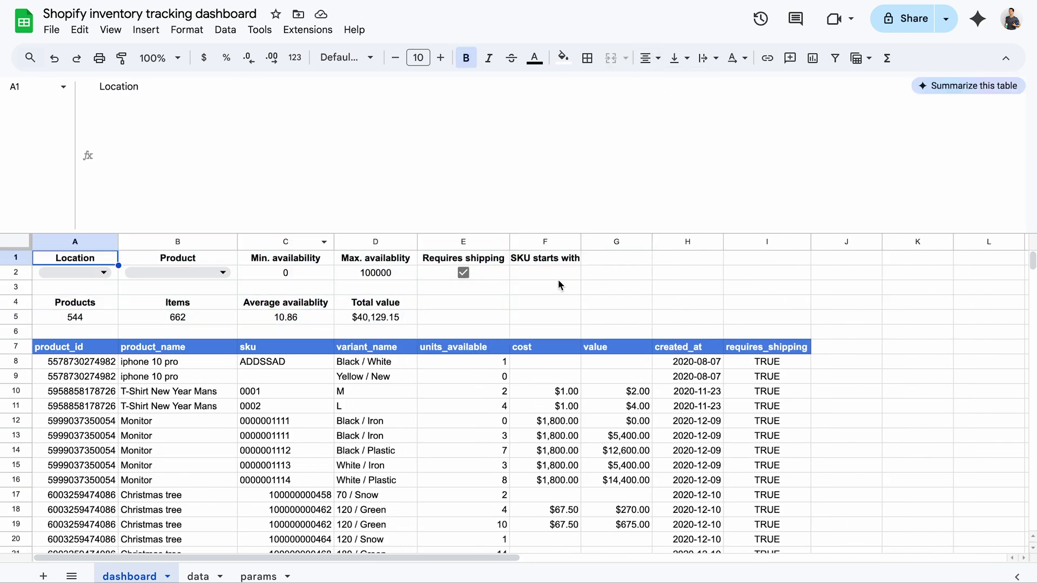
shift+click(558, 276)
key(ctrl+b)
click(562, 57)
click(629, 138)
Step: Fill the summary cells A4:D5 light blue
click(75, 303)
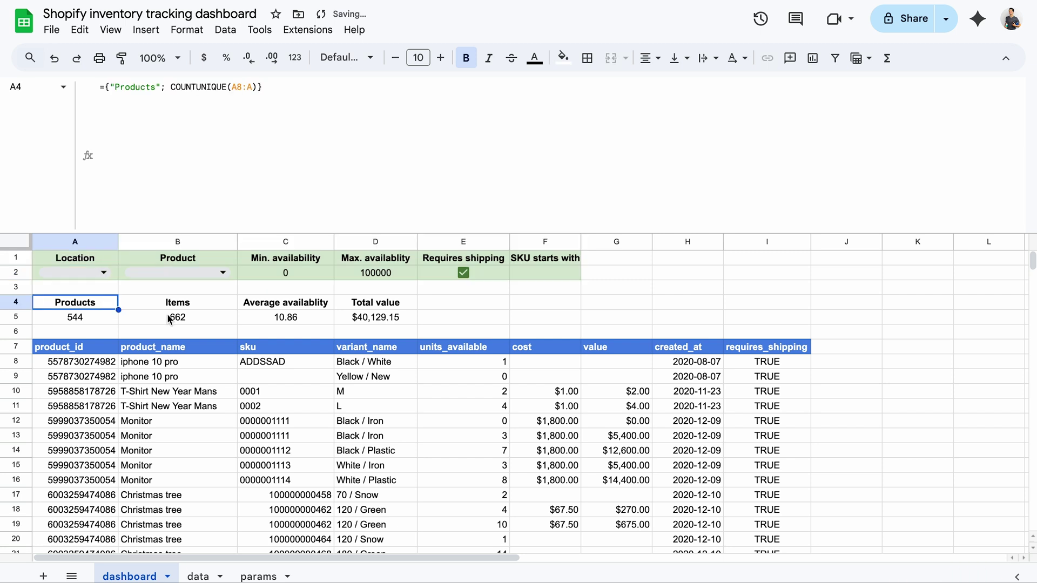
shift+click(379, 317)
click(563, 57)
click(654, 136)
Step: Open conditional formatting for the units_available column
click(464, 362)
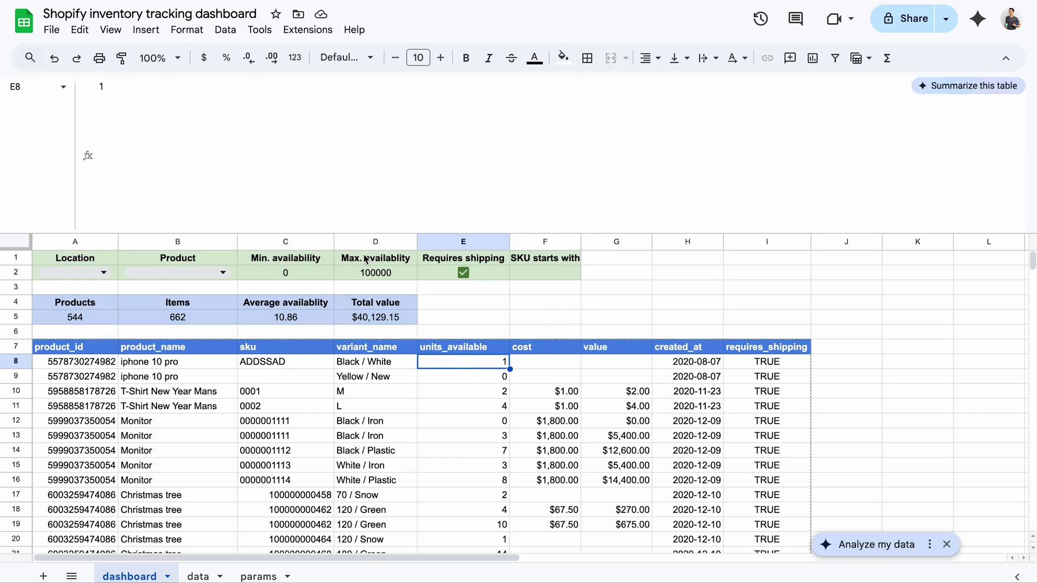
click(181, 36)
click(269, 319)
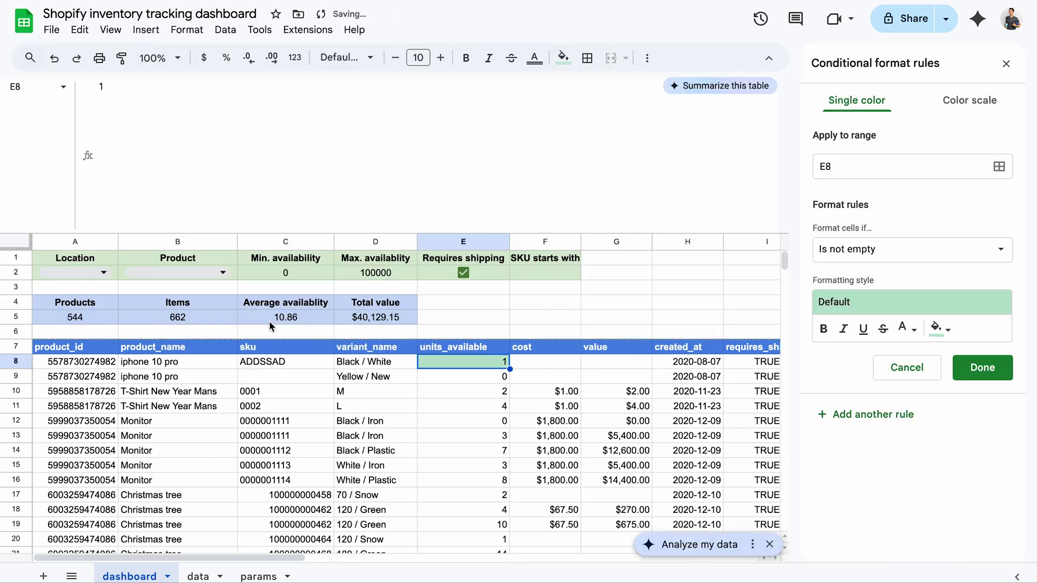
Step: Add a column E rule colouring units_available equal to 0 light red
click(869, 168)
text(:E)
click(878, 249)
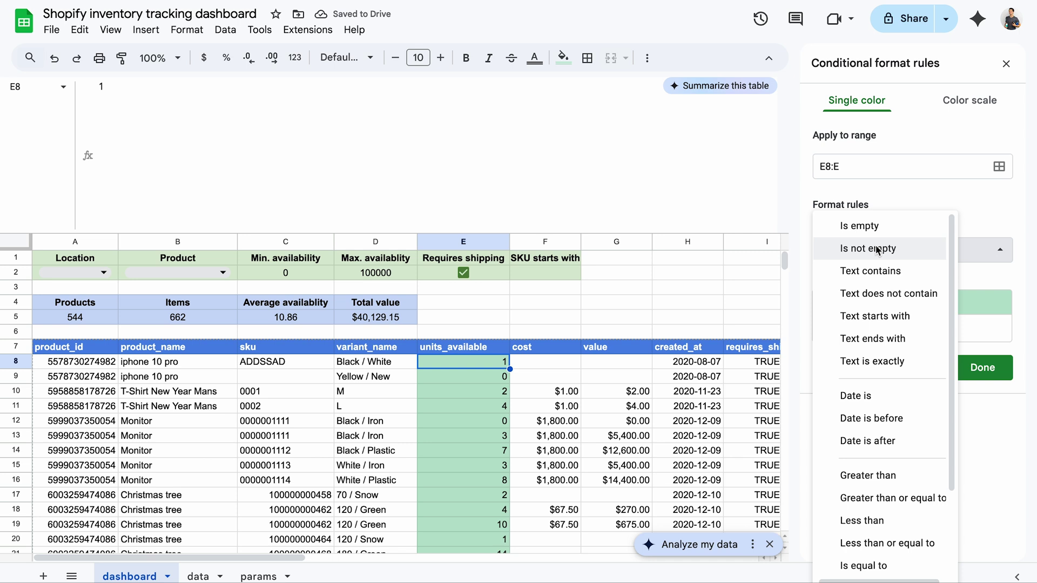
scroll(877, 249, down, 3)
click(864, 454)
click(870, 280)
text(0)
click(939, 365)
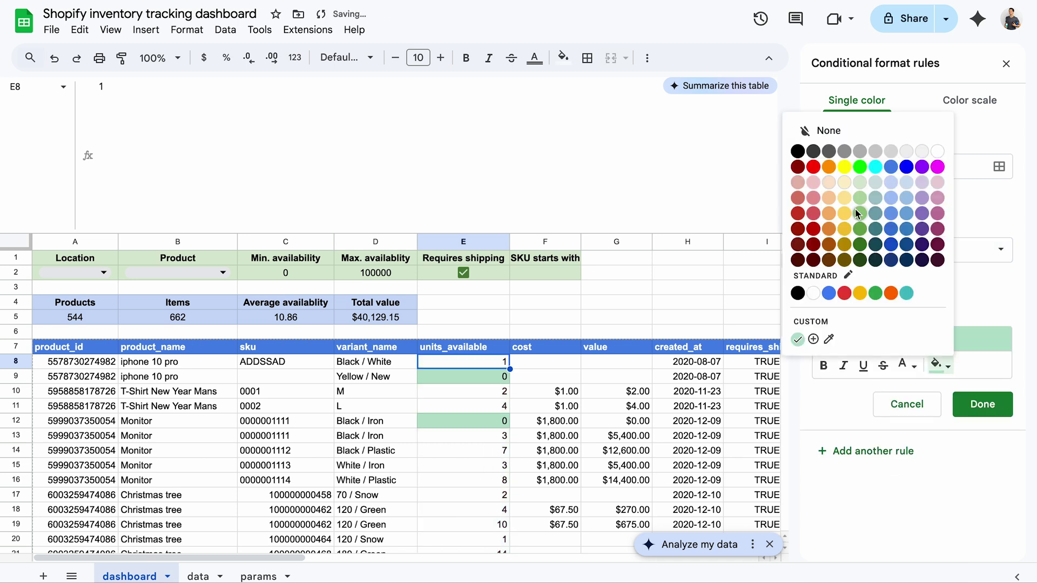
click(813, 183)
click(982, 404)
Step: Add a rule colouring units_available less than or equal to 5 light yellow
click(864, 157)
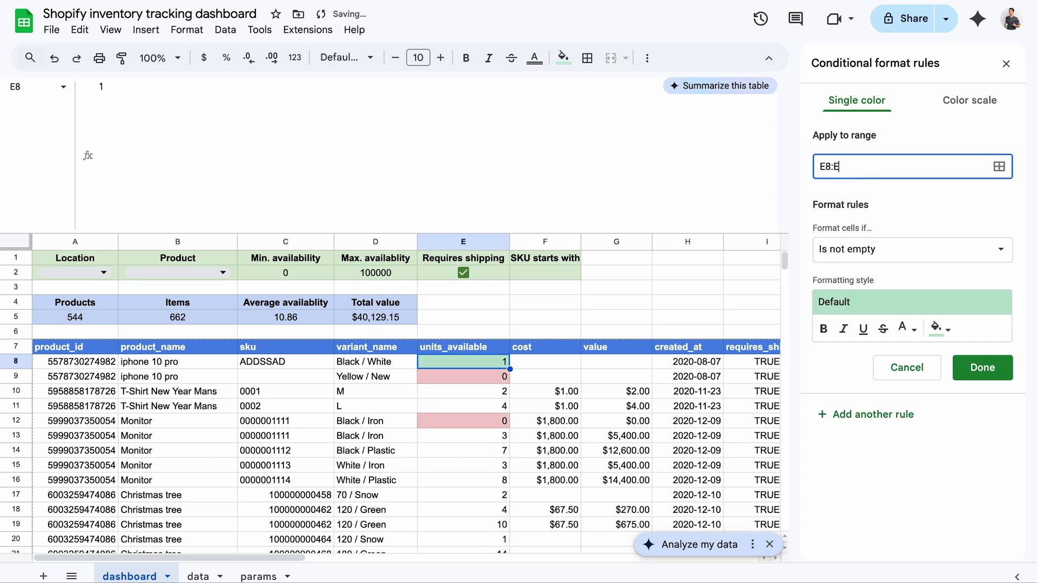
click(886, 249)
scroll(908, 427, down, 1)
scroll(907, 428, down, 1)
click(908, 490)
click(886, 280)
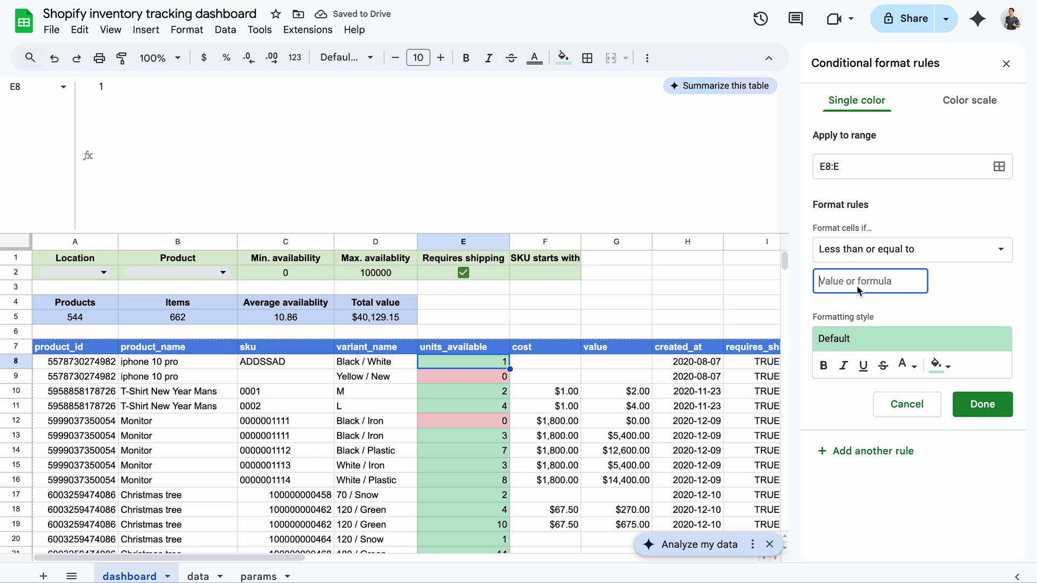
text(5)
click(940, 366)
click(842, 185)
click(982, 404)
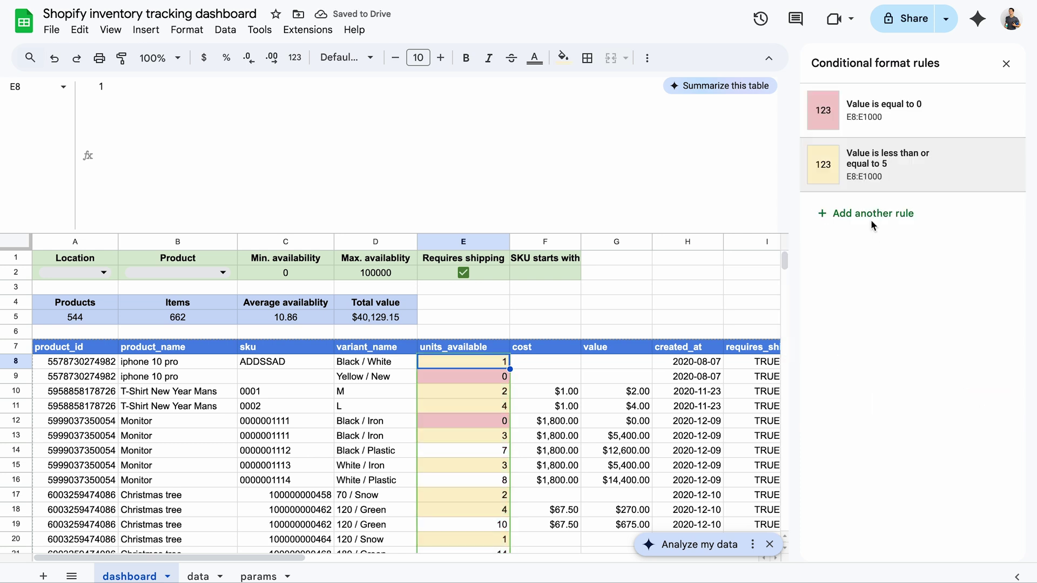
Step: Add a column E rule colouring units_available greater than 5 green
click(865, 210)
click(853, 177)
text(:E)
click(907, 250)
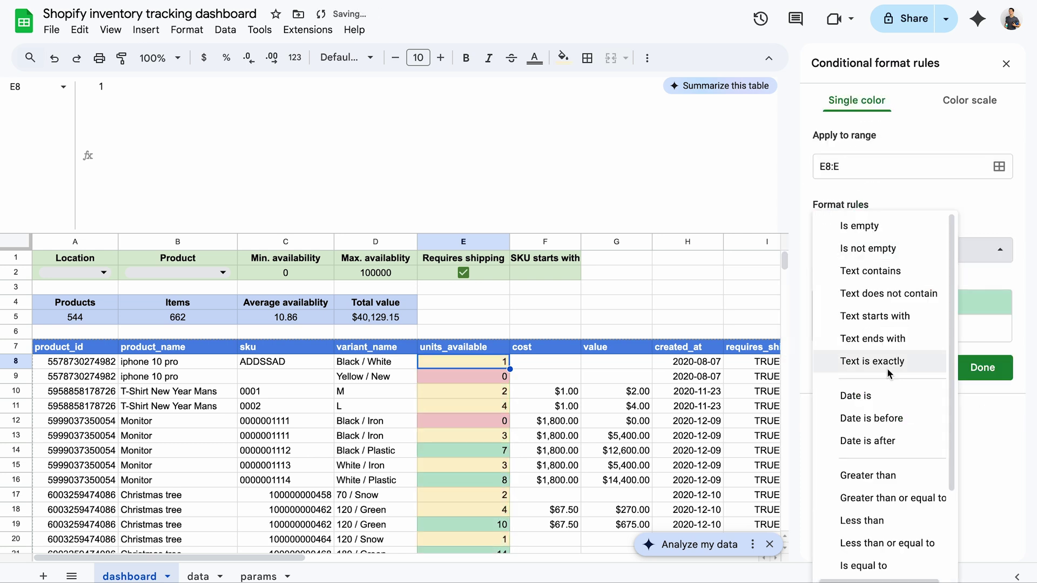
click(864, 475)
click(888, 278)
text(5)
click(982, 404)
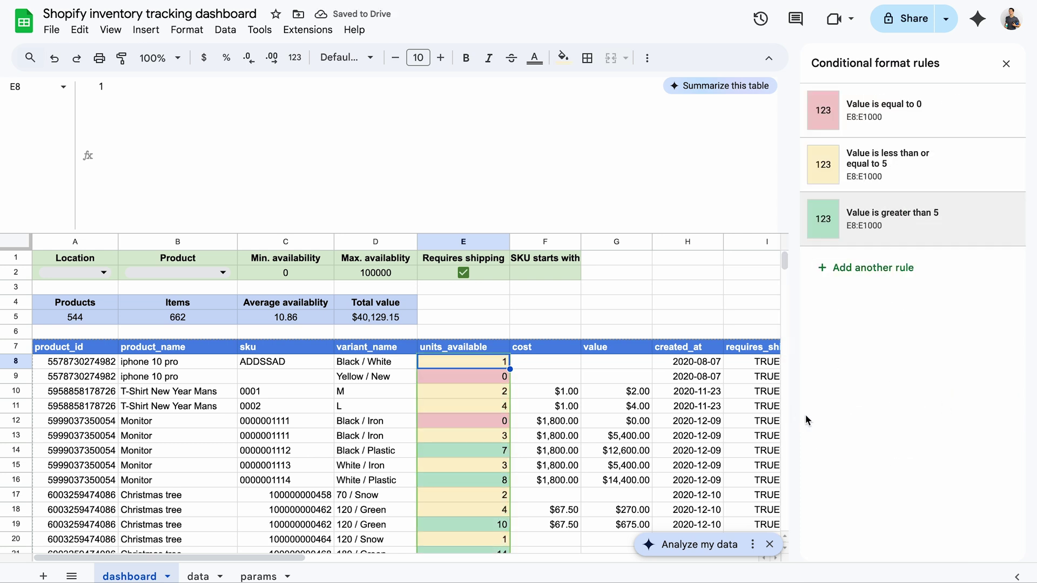
Step: Shade alternate rows of A8:I1000 light grey with custom formula =MOD(ROW(),2)=1
click(865, 267)
text(A8:)
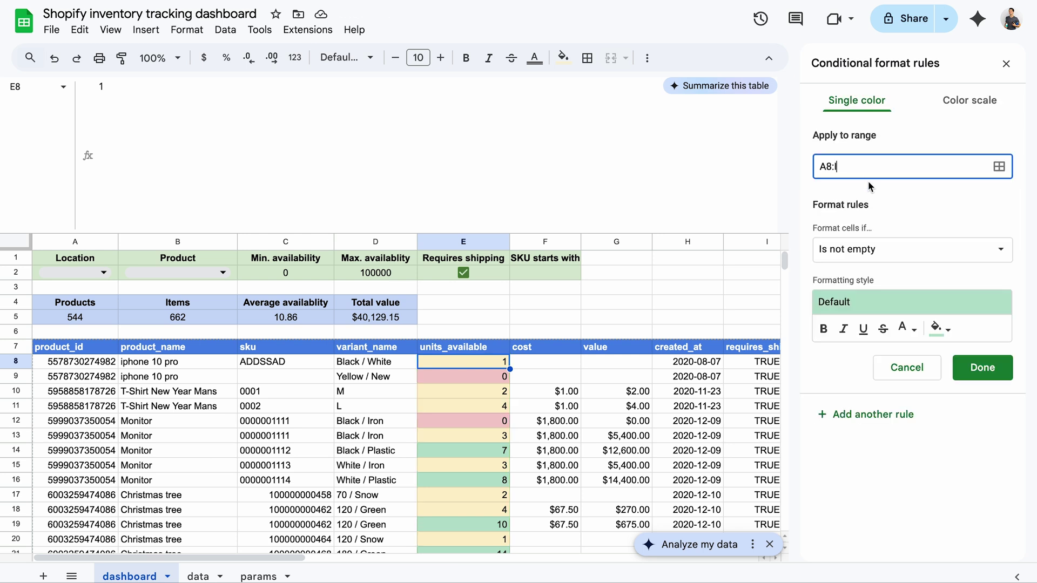
click(908, 249)
scroll(886, 351, down, 3)
click(865, 560)
click(858, 282)
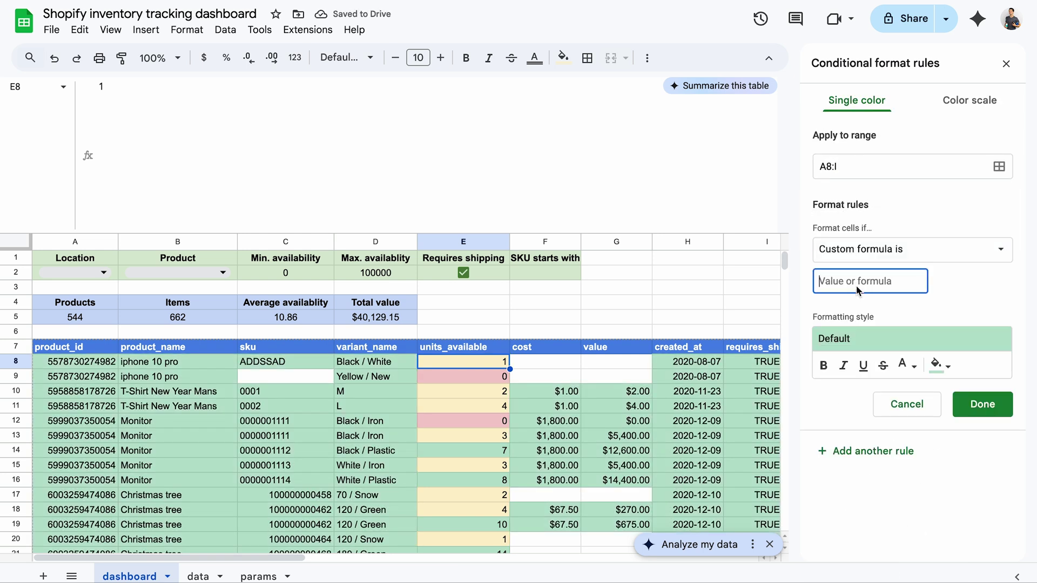
text(=MOD(ROW(),2)=1)
click(940, 366)
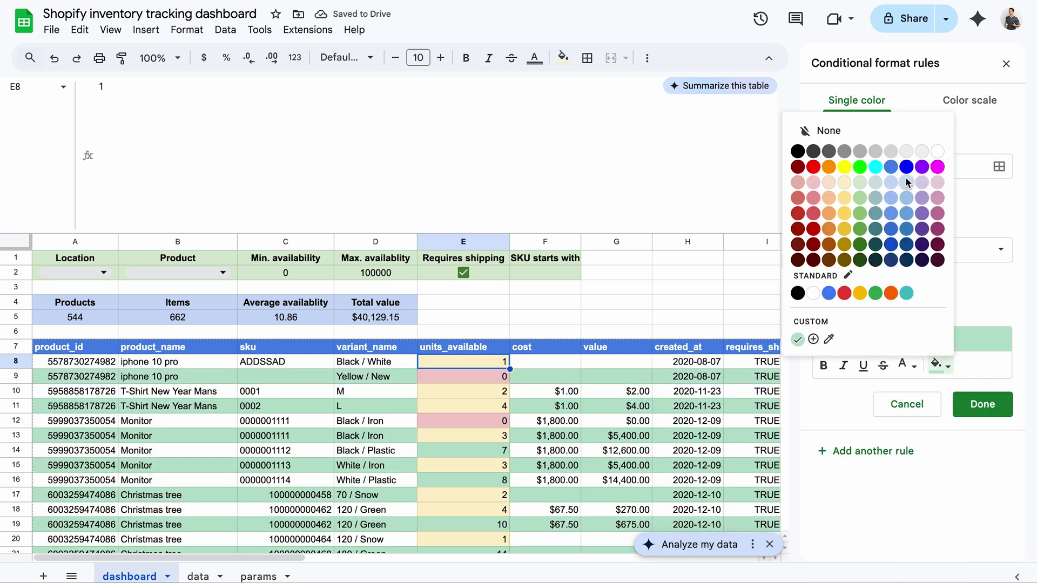
click(907, 153)
click(982, 409)
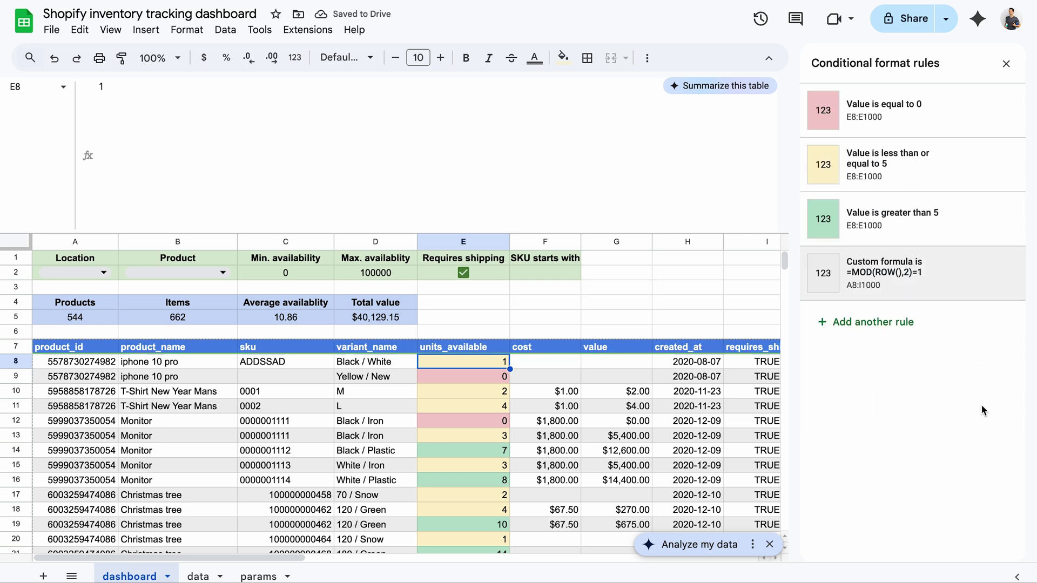
Step: Close the conditional formatting rules panel and scroll through the coloured table
click(1005, 63)
scroll(893, 403, down, 3)
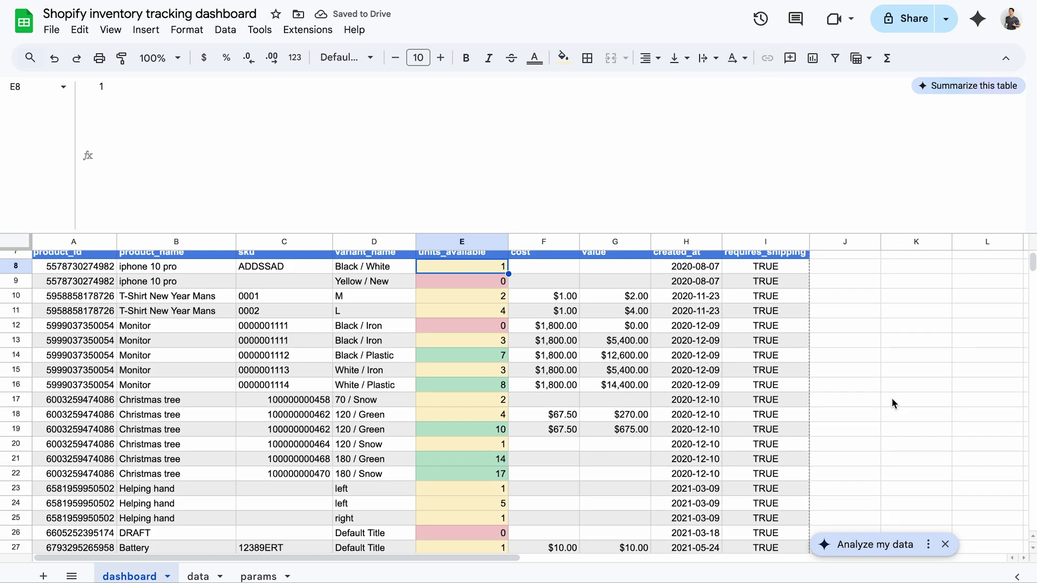
scroll(893, 402, up, 3)
scroll(892, 403, down, 5)
scroll(892, 402, up, 4)
scroll(902, 400, up, 1)
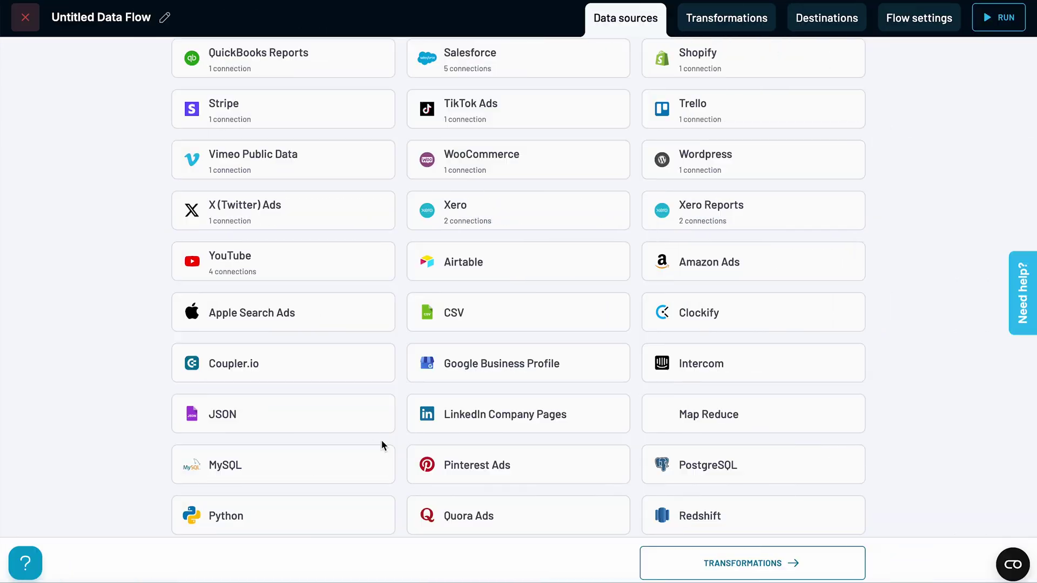
Step: Choose JSON as the untitled data flow's source
click(334, 426)
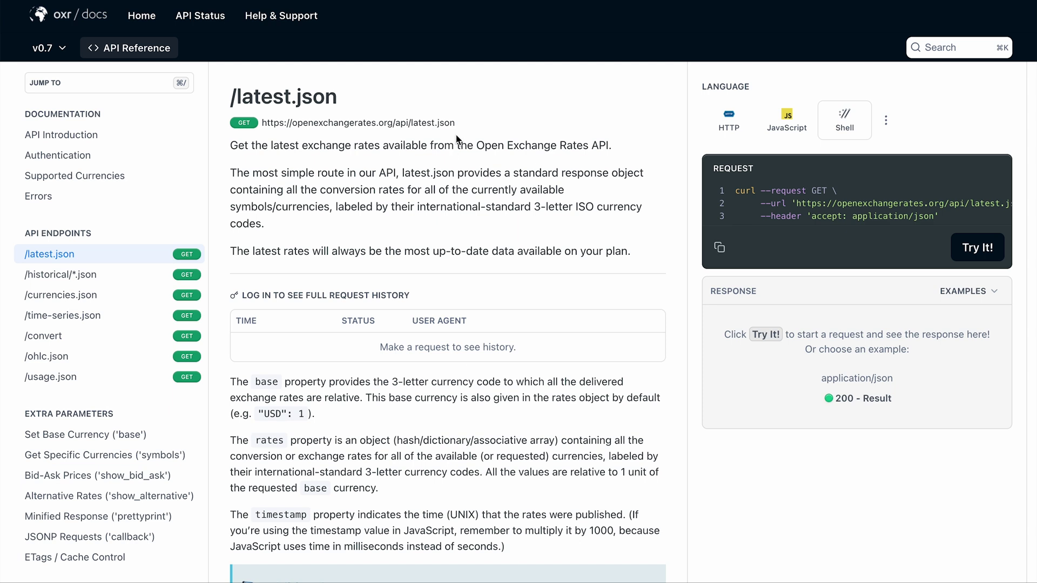
drag(456, 124, 262, 121)
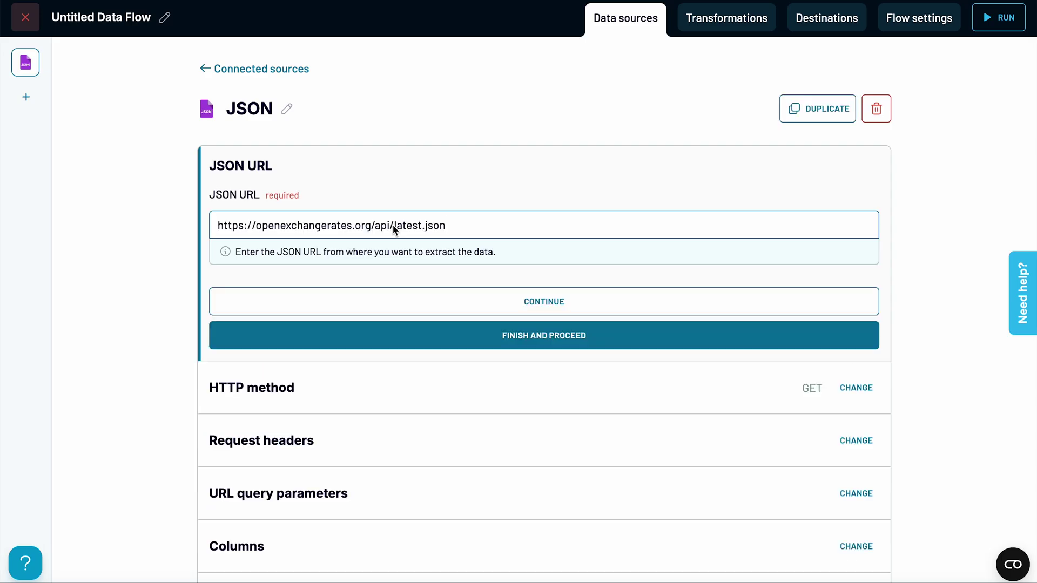
Step: Confirm the latest.json URL, keep the GET method, and skip request headers
click(474, 295)
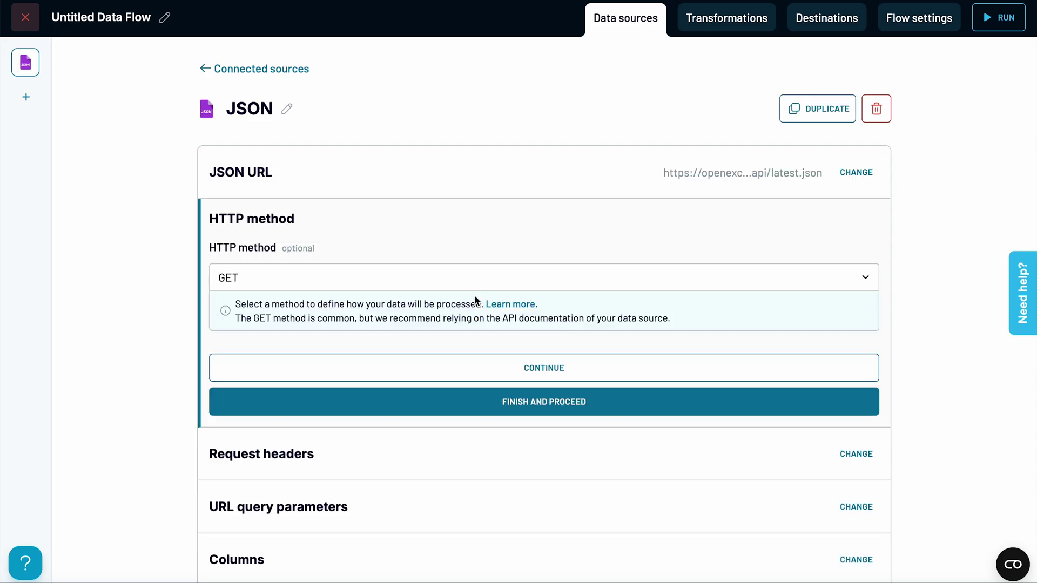
click(491, 368)
click(507, 443)
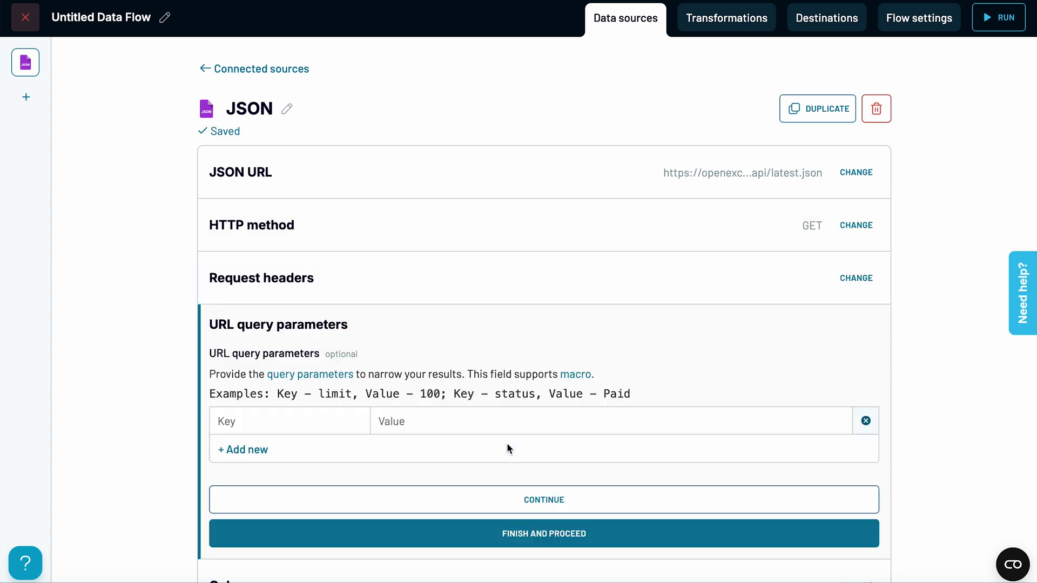
scroll(506, 443, down, 2)
Step: Add an app_id query parameter holding the App ID and preview the fetched rates
click(287, 325)
text(app_id)
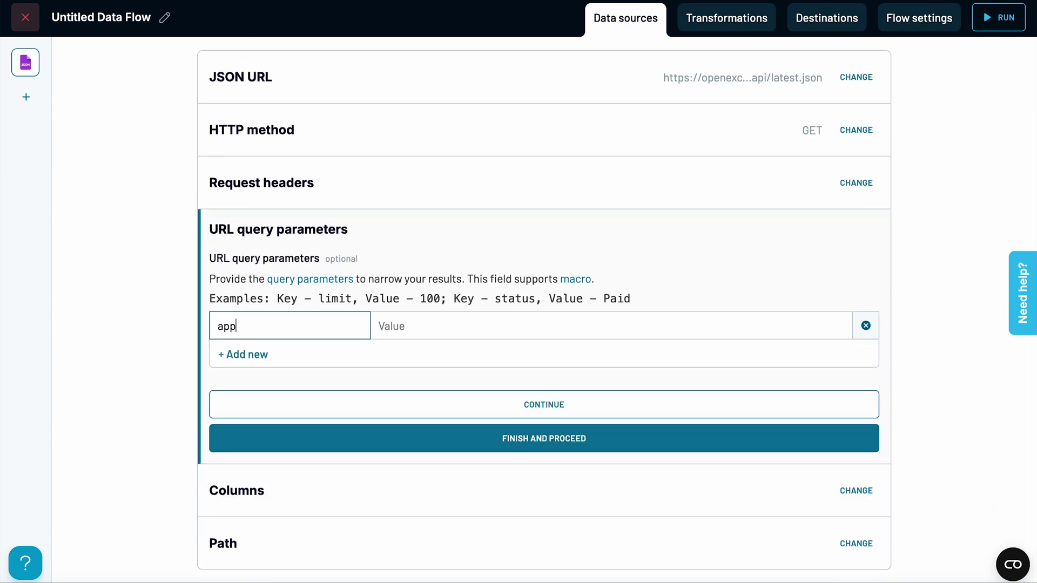
key(Tab)
key(ctrl+v)
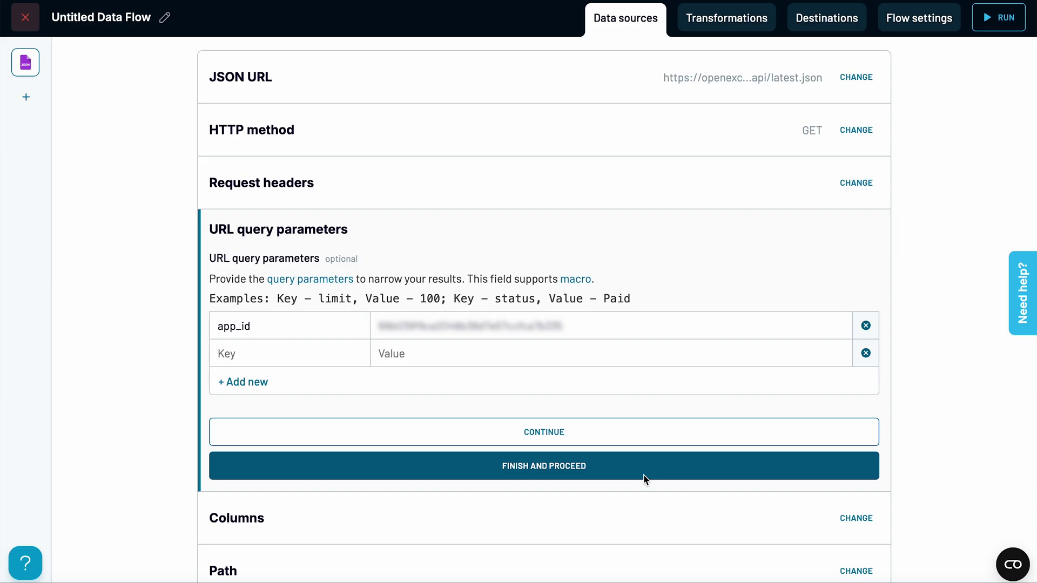
click(644, 474)
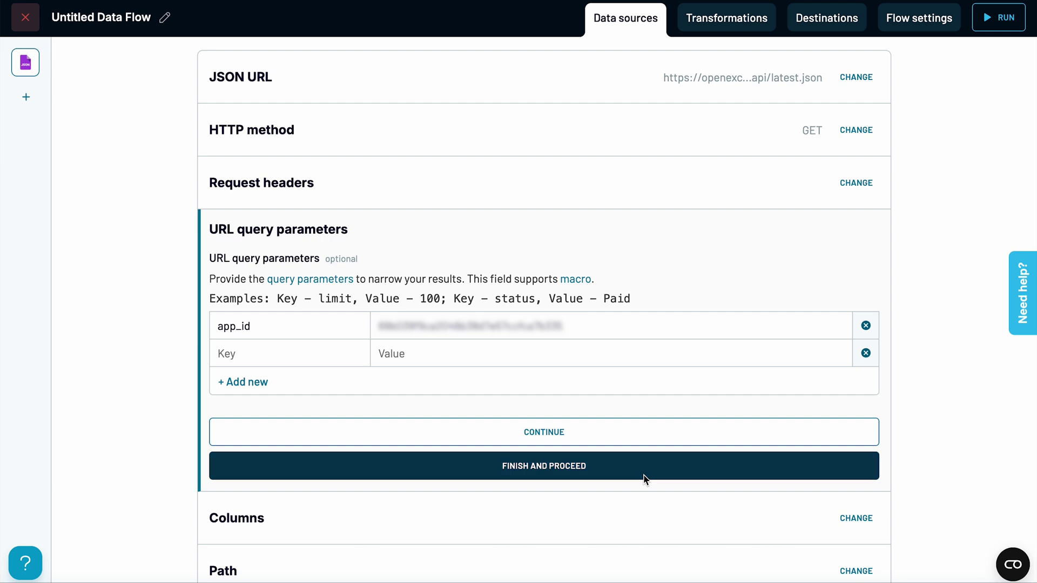
click(726, 20)
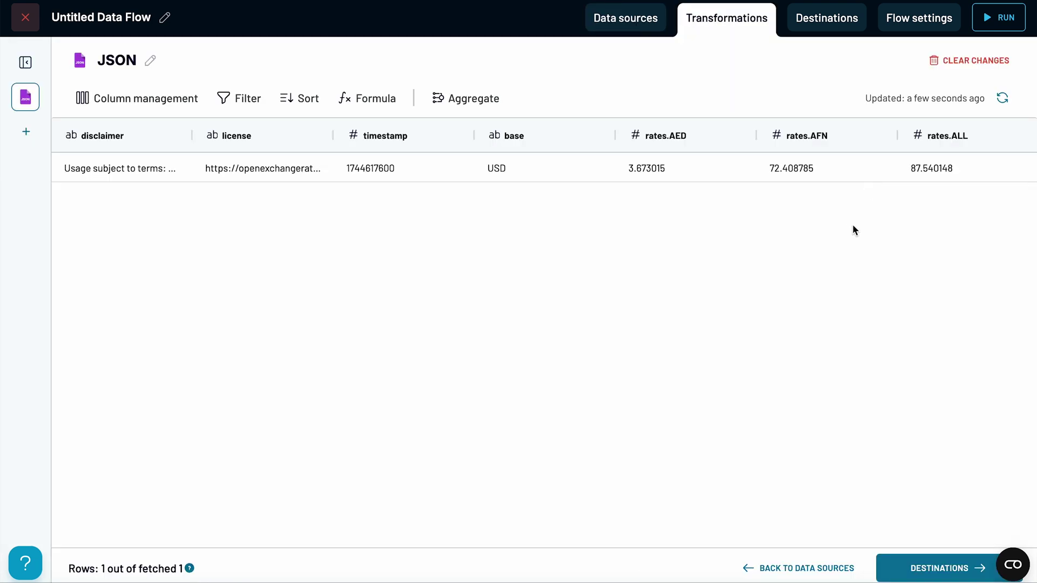
Step: Add a symbols parameter of gbp,eur,chf and preview the narrowed CHF, EUR, GBP rates
scroll(853, 225, right, 15)
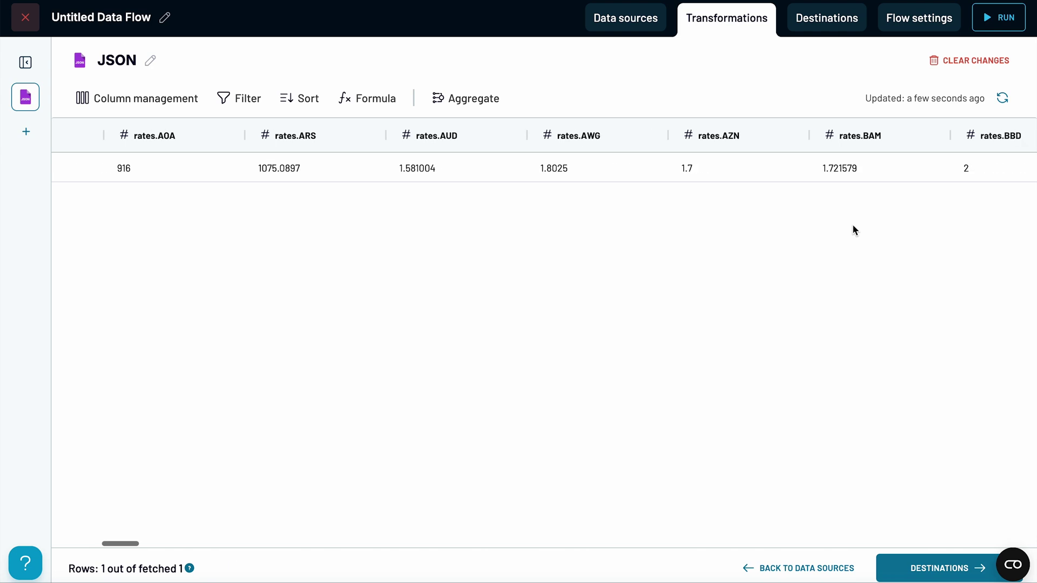
scroll(852, 225, right, 15)
scroll(853, 224, right, 5)
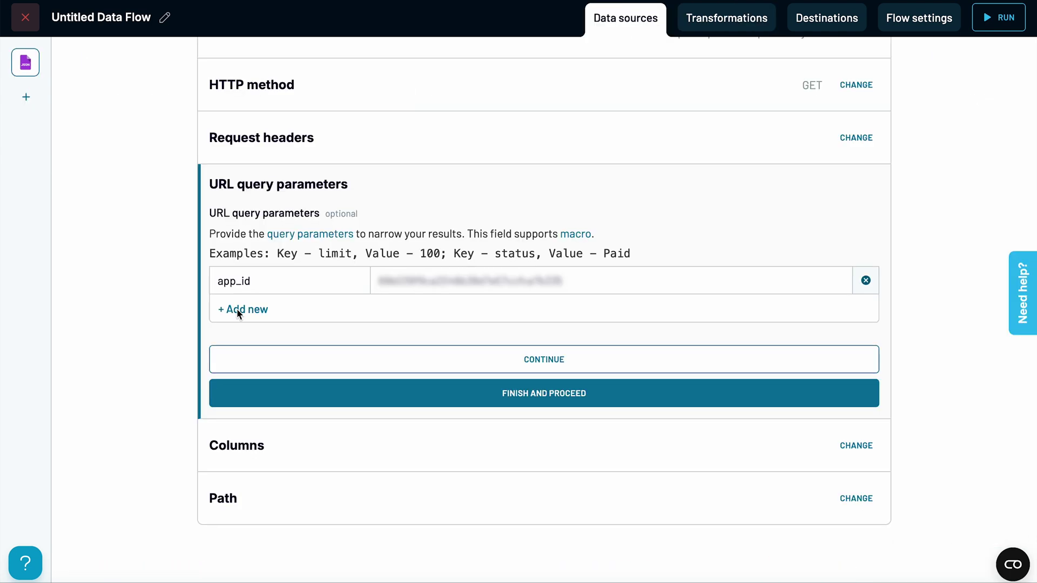
click(238, 310)
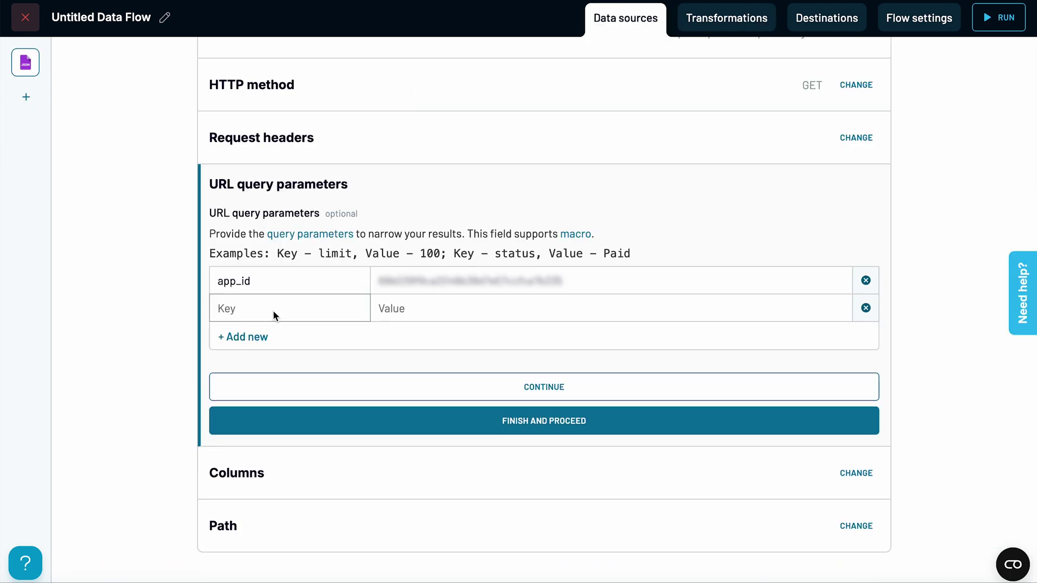
click(389, 309)
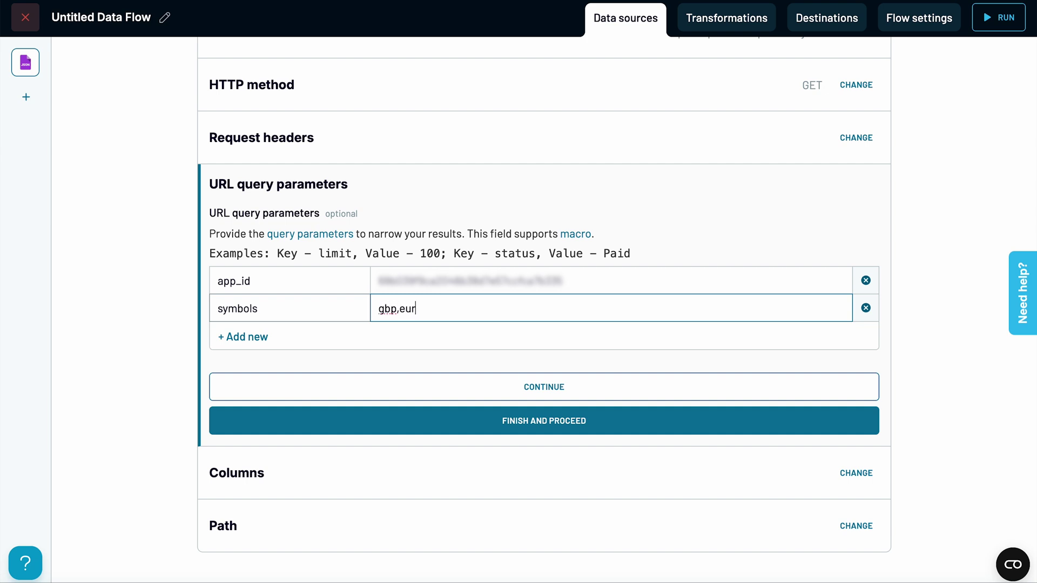
click(514, 430)
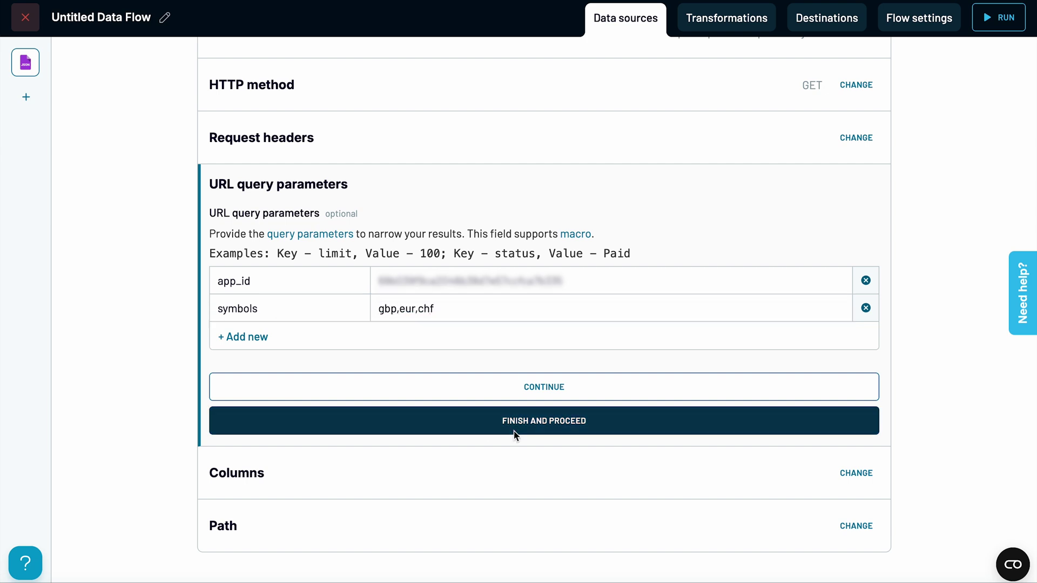
click(686, 561)
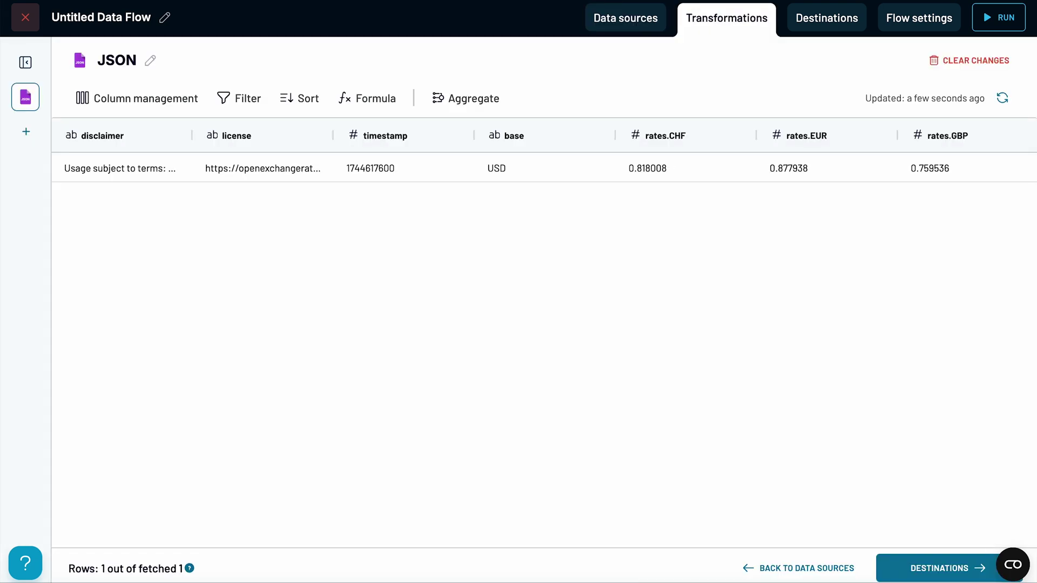
Step: Hide the base, disclaimer and license columns
click(166, 100)
click(95, 246)
click(95, 271)
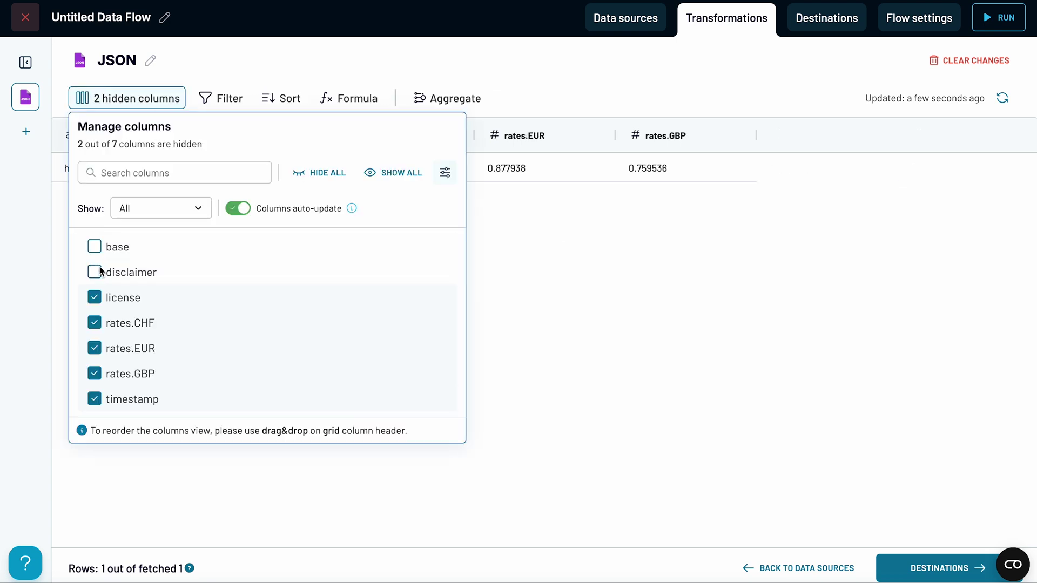
click(95, 297)
click(609, 254)
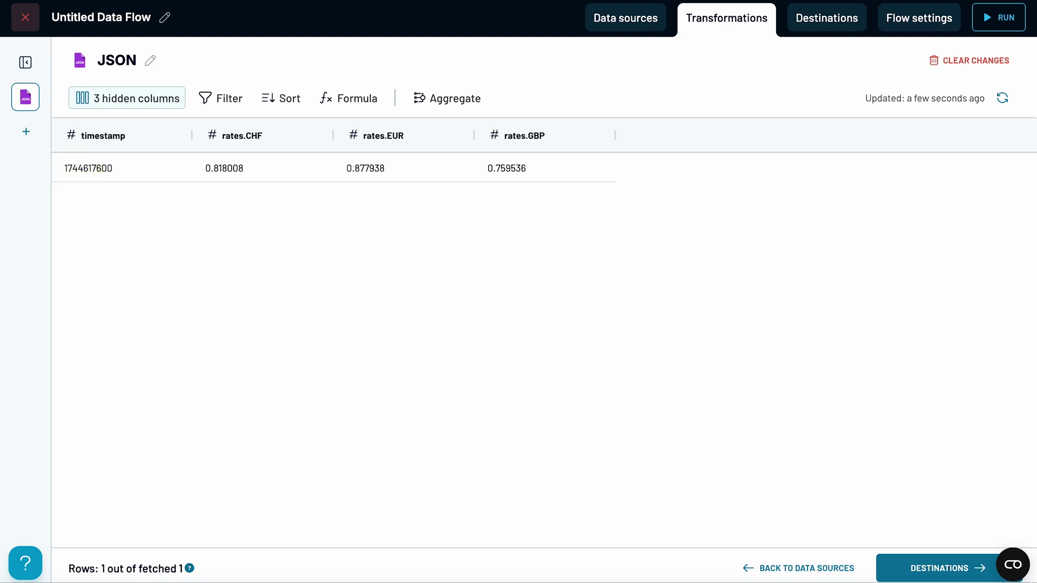
Step: Add an updated_at formula column converting timestamp to a date, move it first, hide timestamp
click(351, 107)
click(381, 205)
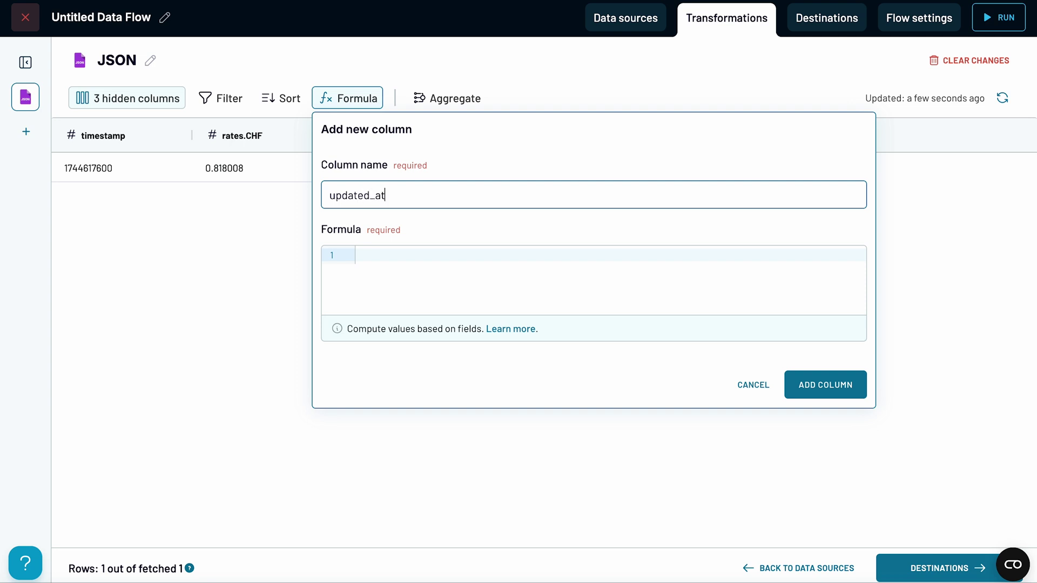
click(378, 281)
text(datetime_add("1970-01-01T00:00:00Z", timestamp, "seconds"))
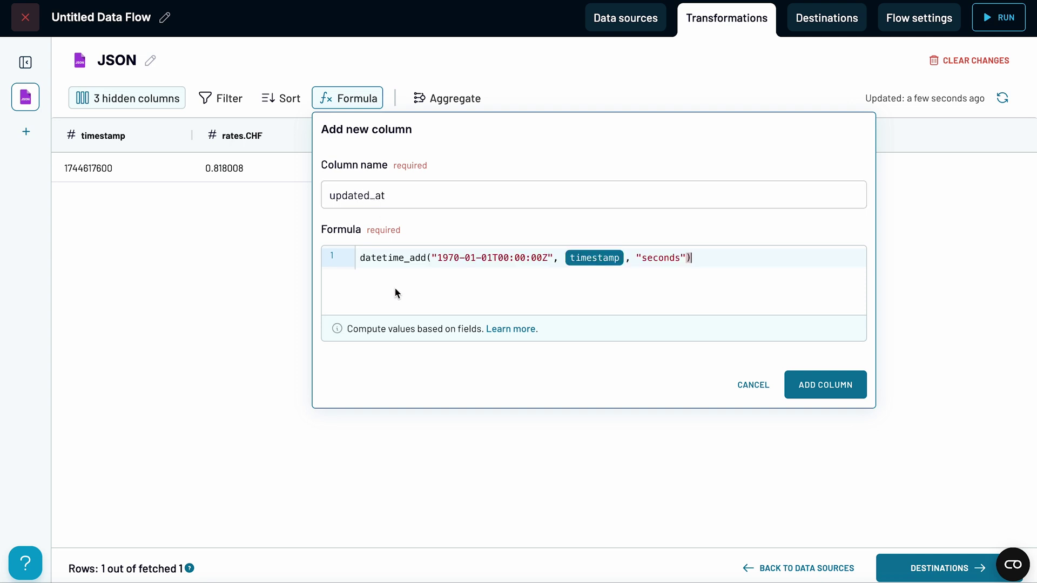
click(813, 386)
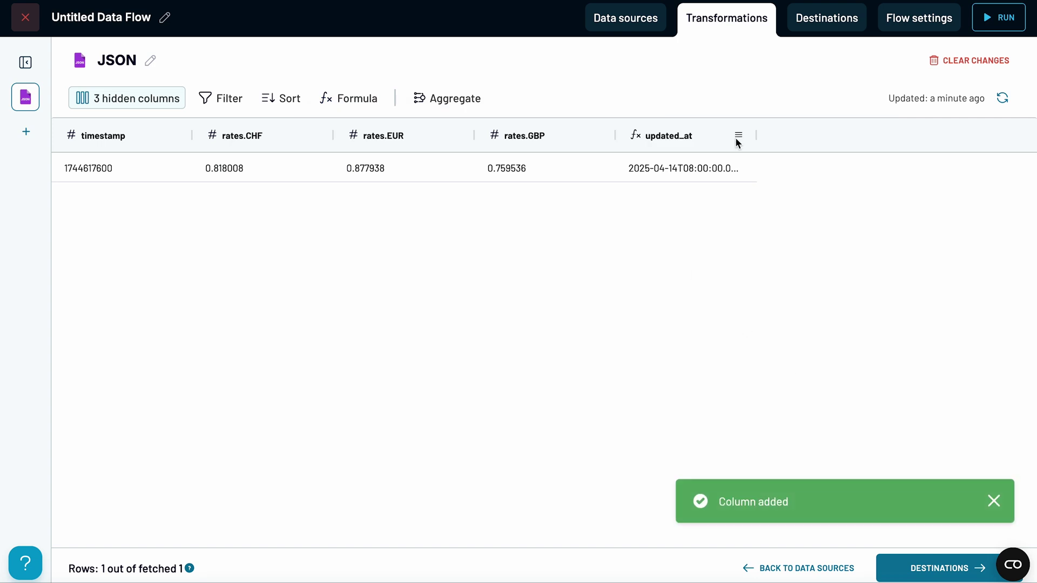
drag(736, 139, 105, 134)
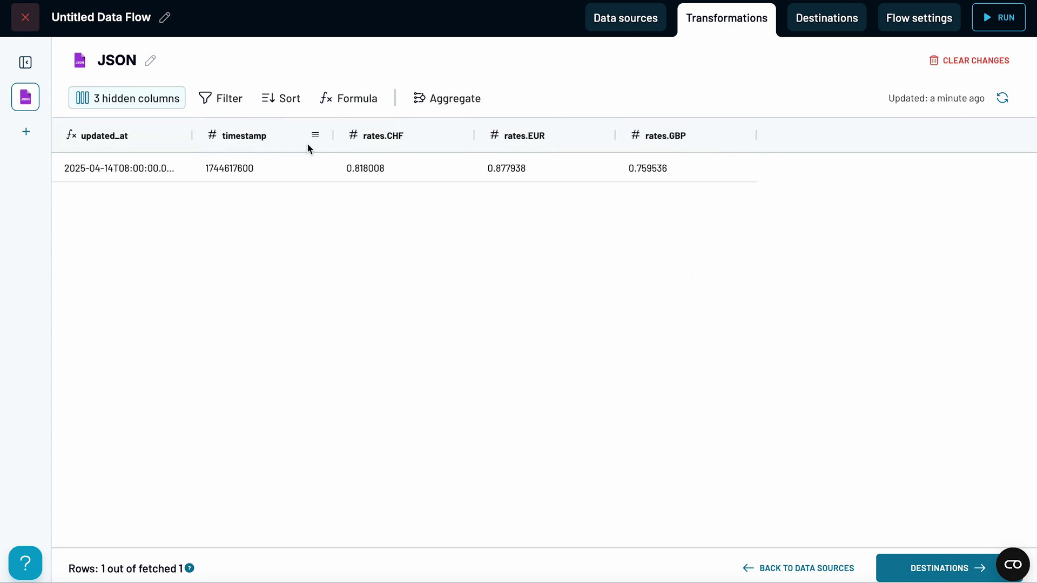
click(314, 137)
click(342, 169)
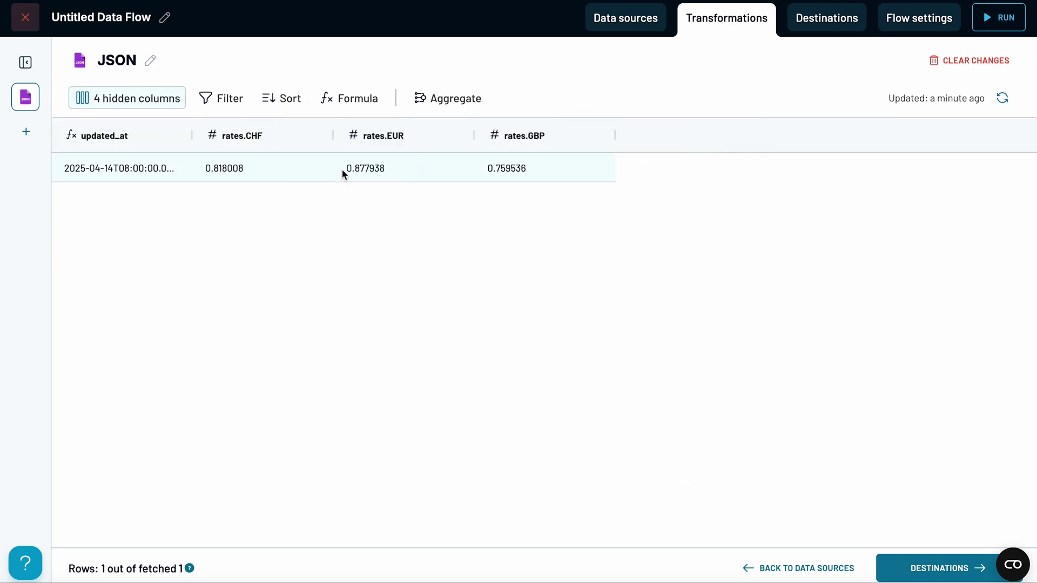
Step: Send the data to a new 'currencies' sheet in the Shopify inventory tracking dashboard spreadsheet
click(907, 570)
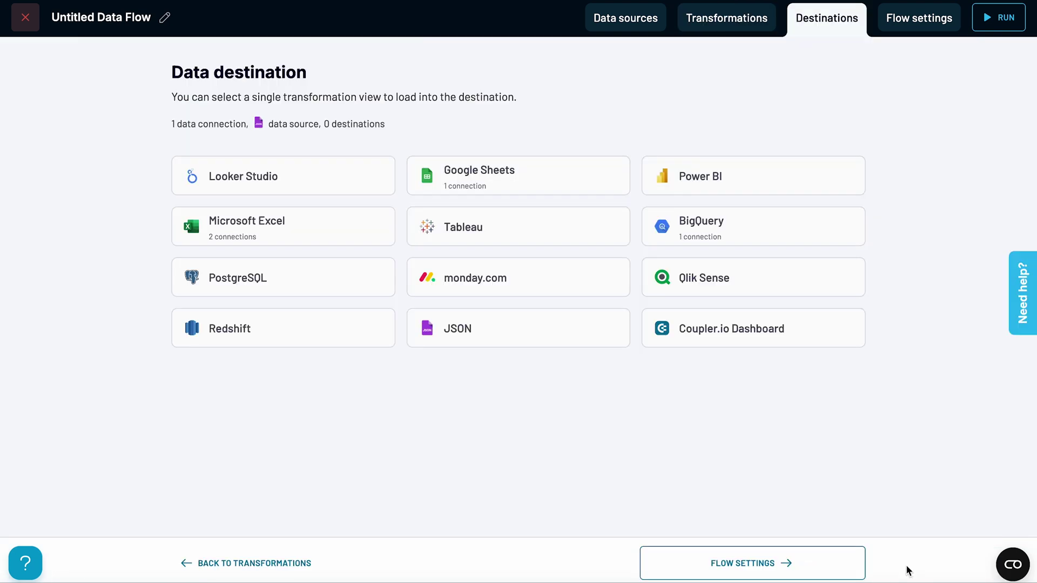
click(526, 169)
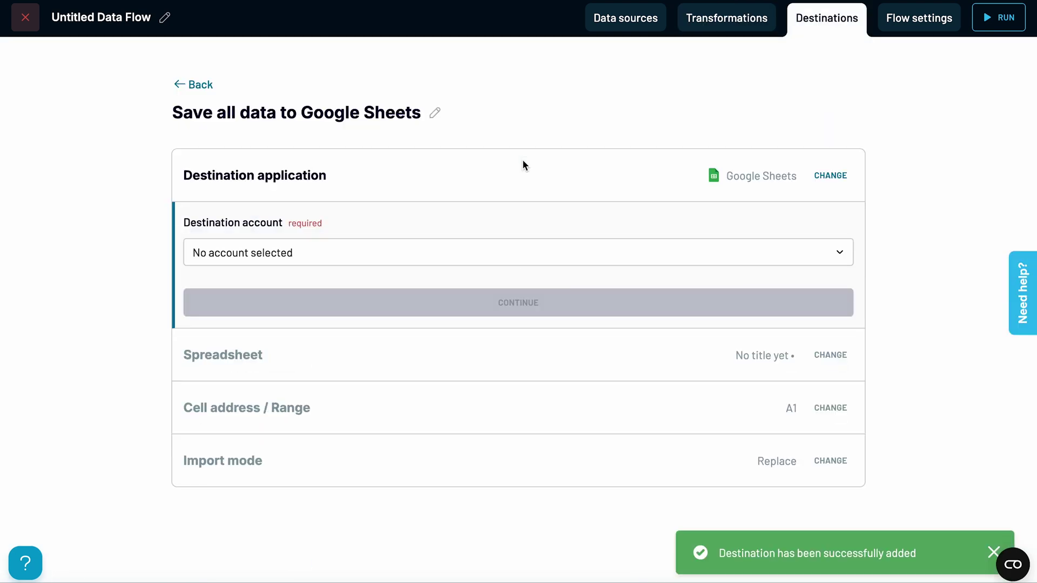
click(434, 250)
click(402, 292)
click(310, 373)
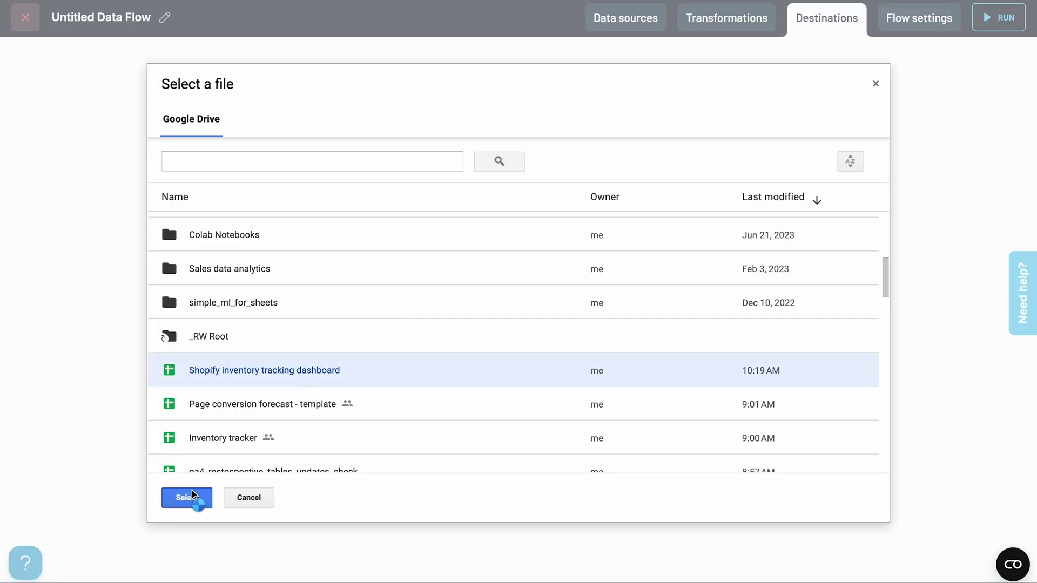
click(192, 491)
click(290, 371)
text(currencies)
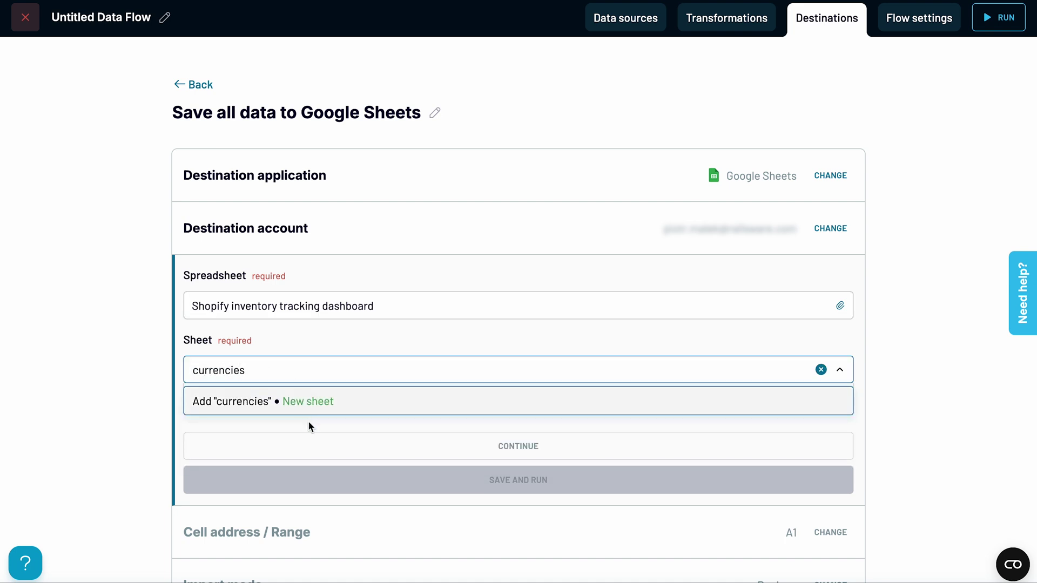
key(Return)
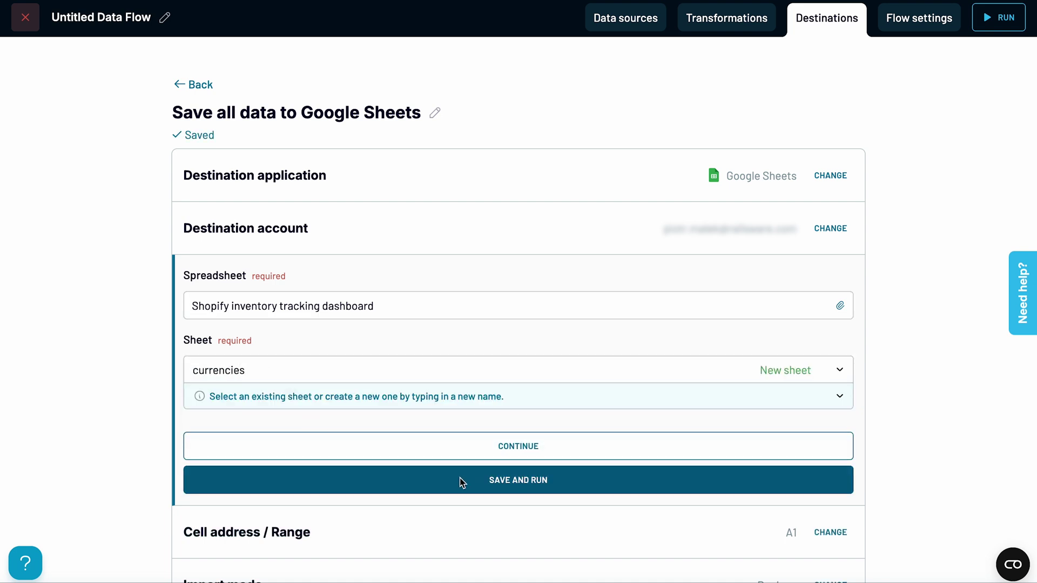
Step: Save and run the flow with hourly automatic refresh including Saturday and Sunday
click(458, 481)
click(231, 306)
click(557, 379)
click(594, 379)
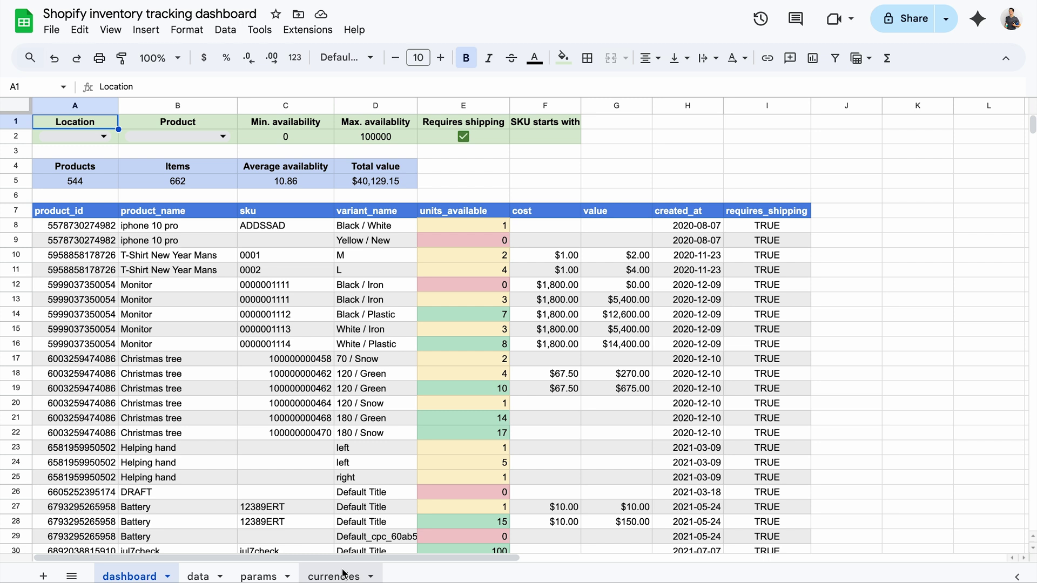
click(340, 575)
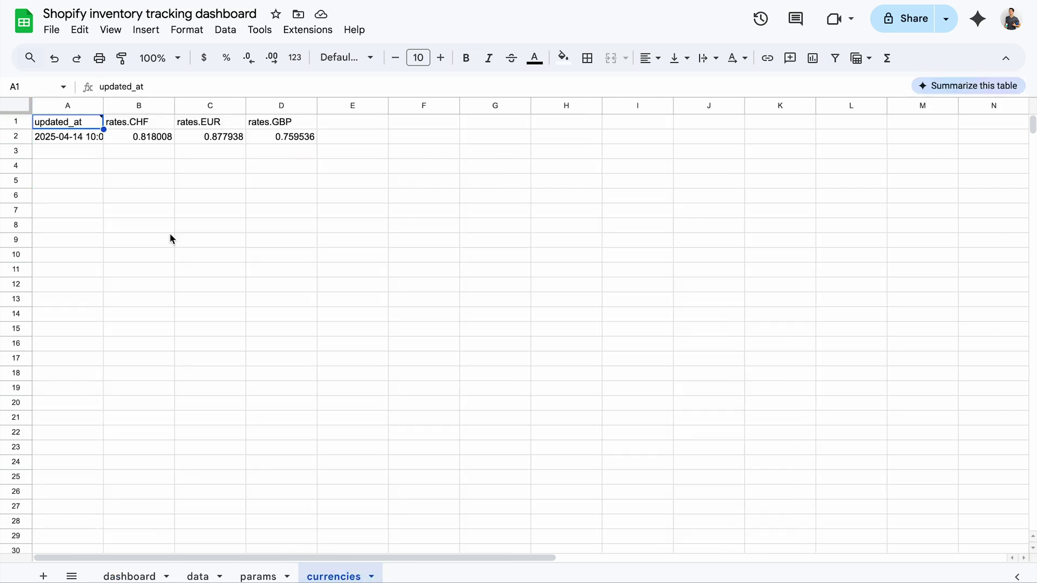
Step: Widen column A, then enter the 'value (chf)' ARRAYFORMULA (G8:G × currencies!$B$2) in dashboard cell J7
drag(105, 107, 156, 107)
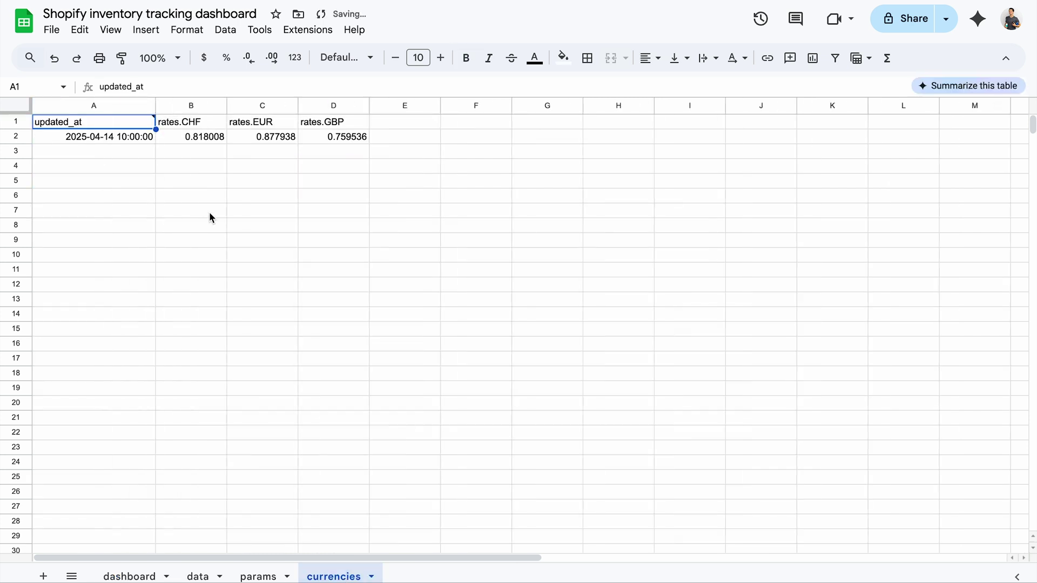
click(130, 576)
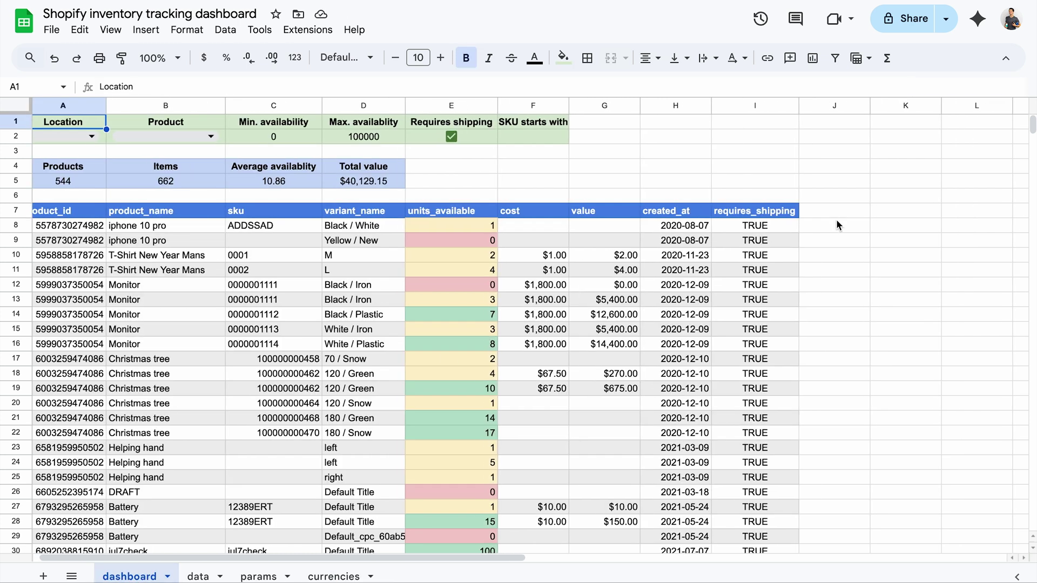
scroll(836, 220, right, 5)
click(624, 217)
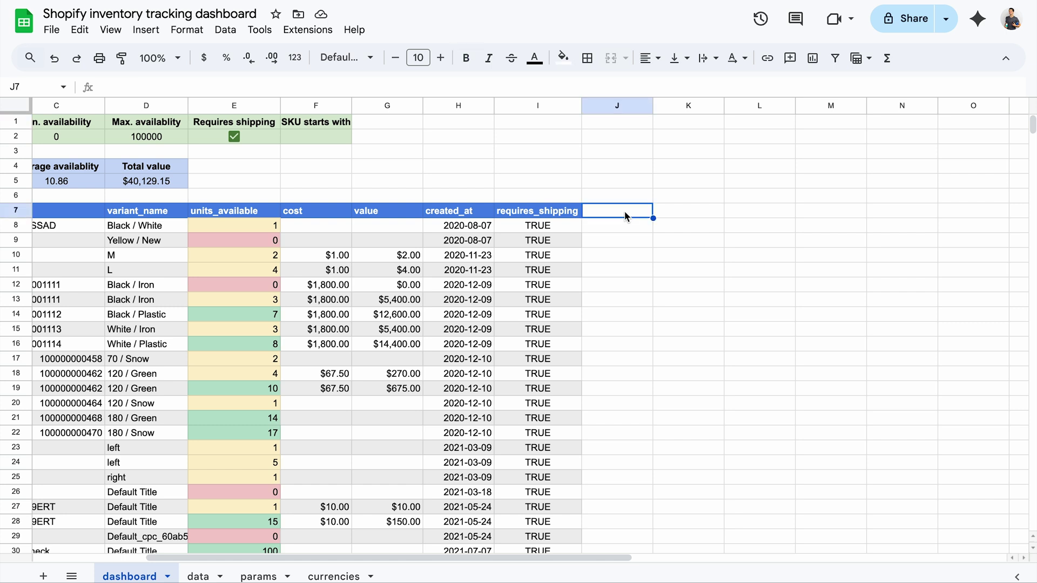
text(={"value (chf)"; ARRAYFORMULA()
key(ctrl+Return)
text(IF(G8:G = "", "")
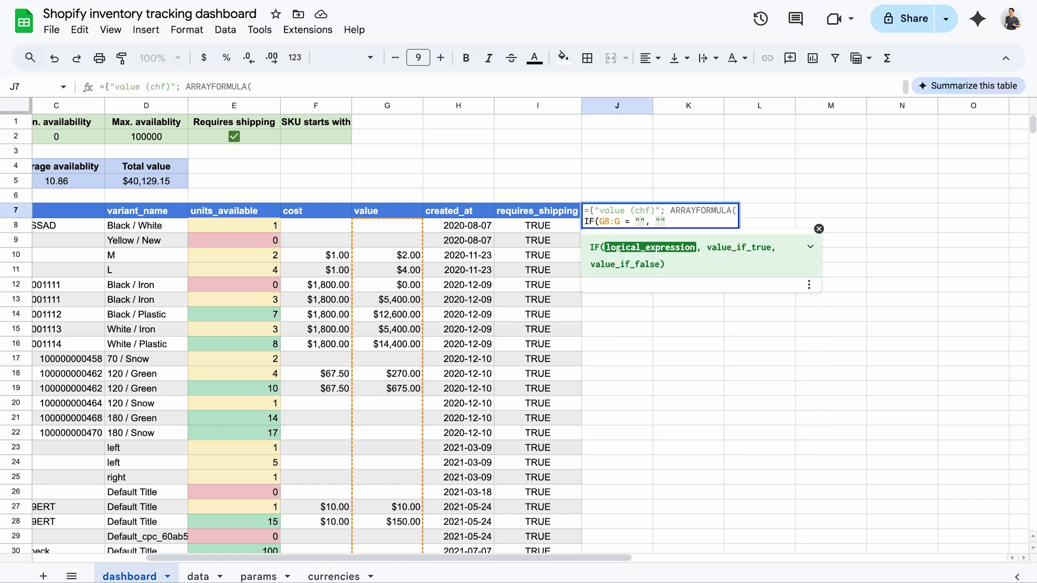
text(, G8:G * currencies!$B$2)))
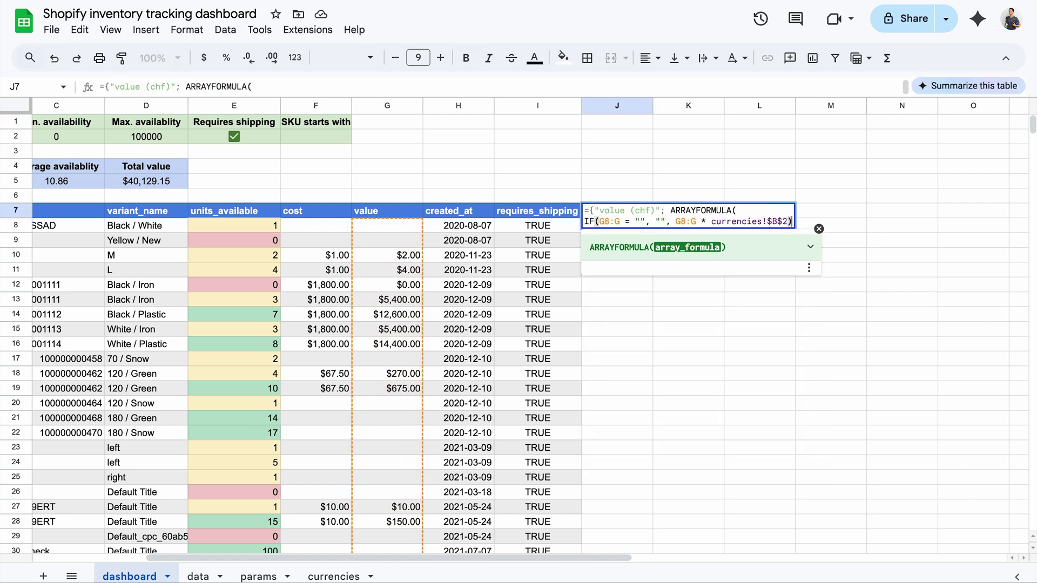
key(Return)
Step: Adapt the value formula into K7 as 'value (eur)' using rate column C, and into L7 for GBP
click(688, 210)
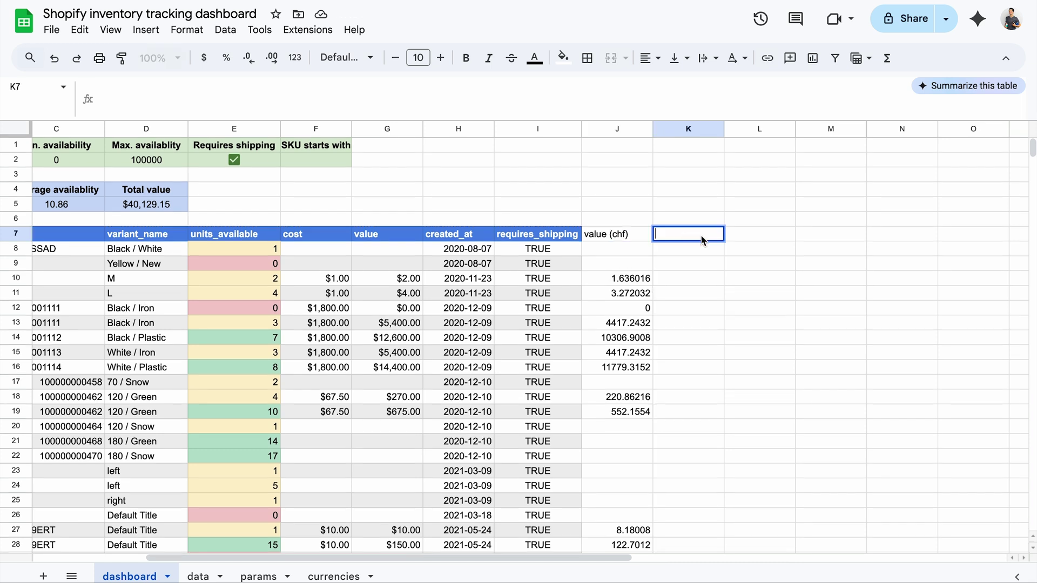
text(={"value (chf)"; ARRAYFORMULA( IF(G8:G = "", "", G8:G * currencies!$B$2))})
key(Left)
key(Left)
key(Left)
key(Left)
key(Left)
key(BackSpace)
text(C)
click(732, 233)
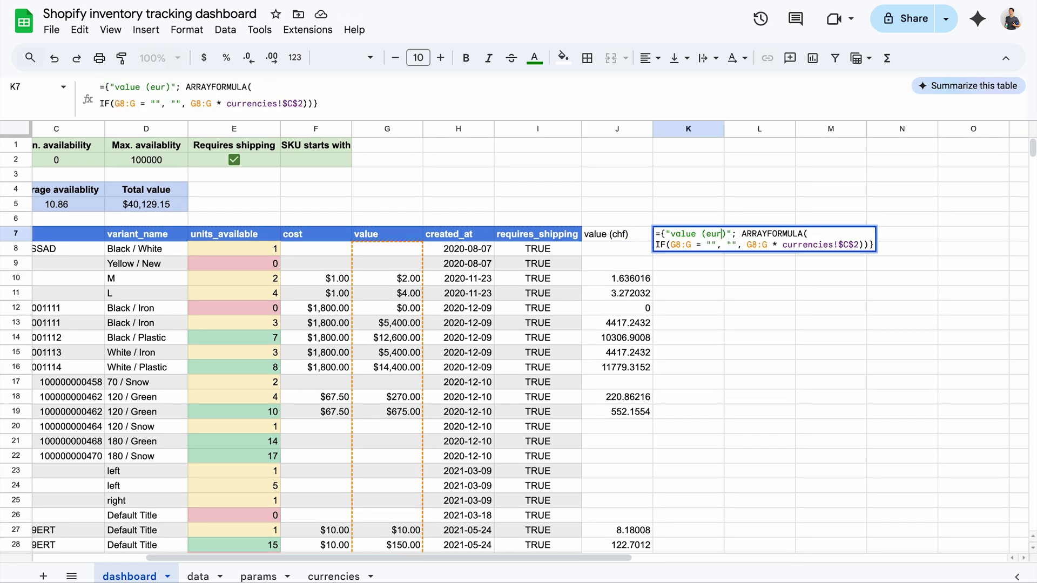
text(eur)
key(Tab)
text(={"value (eur)"; ARRAYFORMULA( IF(G8:G = "", "", G8:G * currencies!$C$2))})
click(927, 245)
double_click(753, 233)
key(BackSpace)
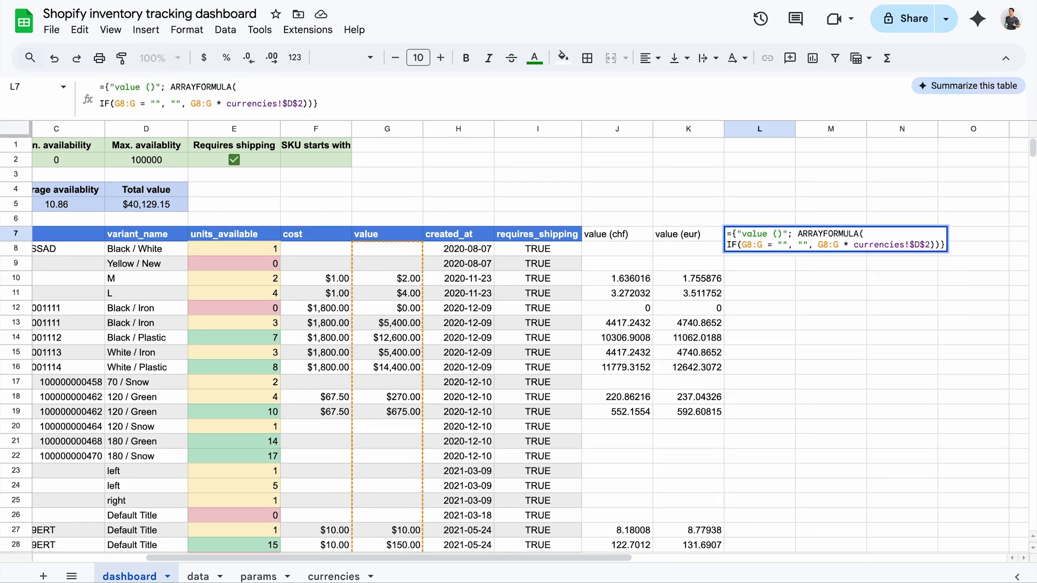
key(Return)
Step: Format columns J, K and L as Swiss Franc, Euro and British Pound respectively
scroll(518, 325, down, 2)
click(617, 129)
click(187, 29)
mouse_move(303, 88)
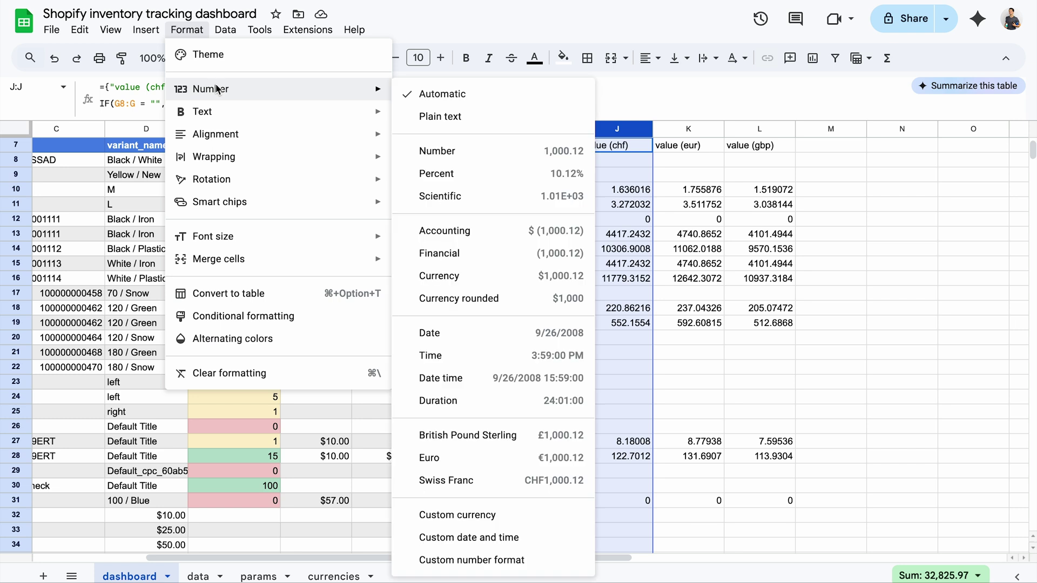
click(475, 480)
click(688, 129)
click(187, 29)
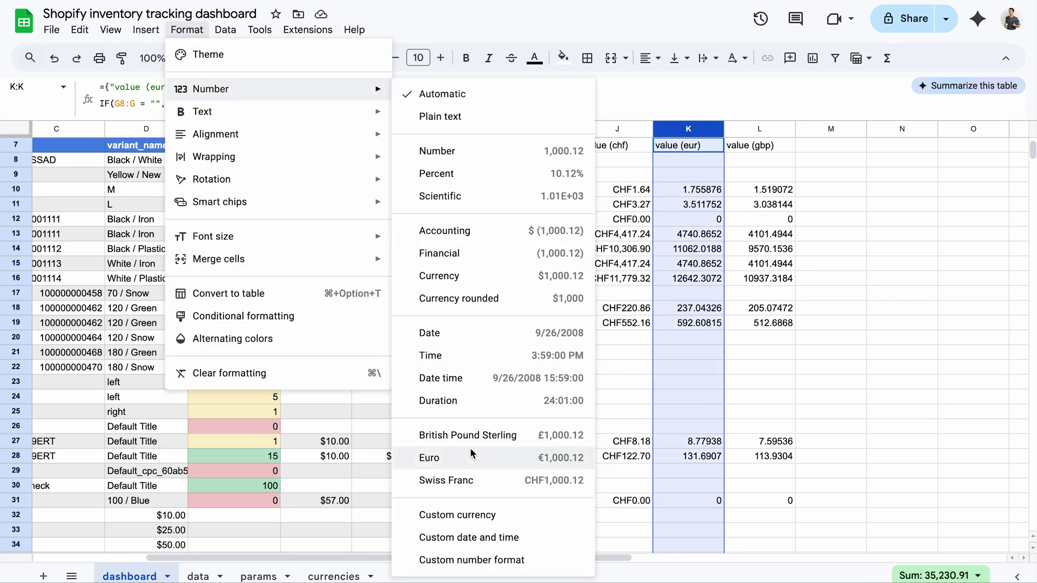
click(429, 457)
click(783, 131)
click(186, 29)
click(464, 431)
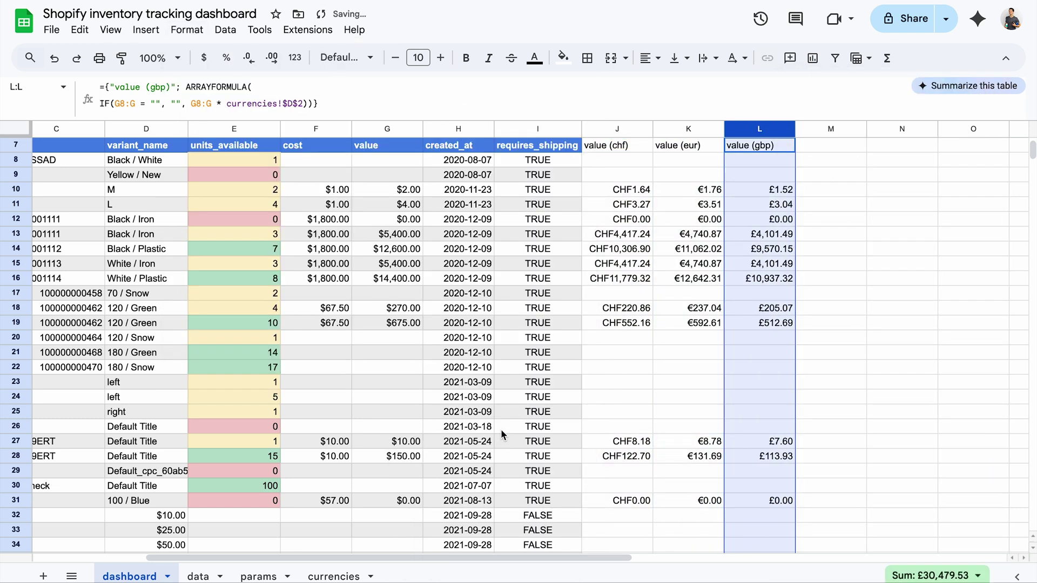
Step: Fill the new J7:L7 header cells light green
scroll(658, 272, up, 3)
scroll(658, 273, left, 3)
drag(778, 234, 929, 233)
click(564, 58)
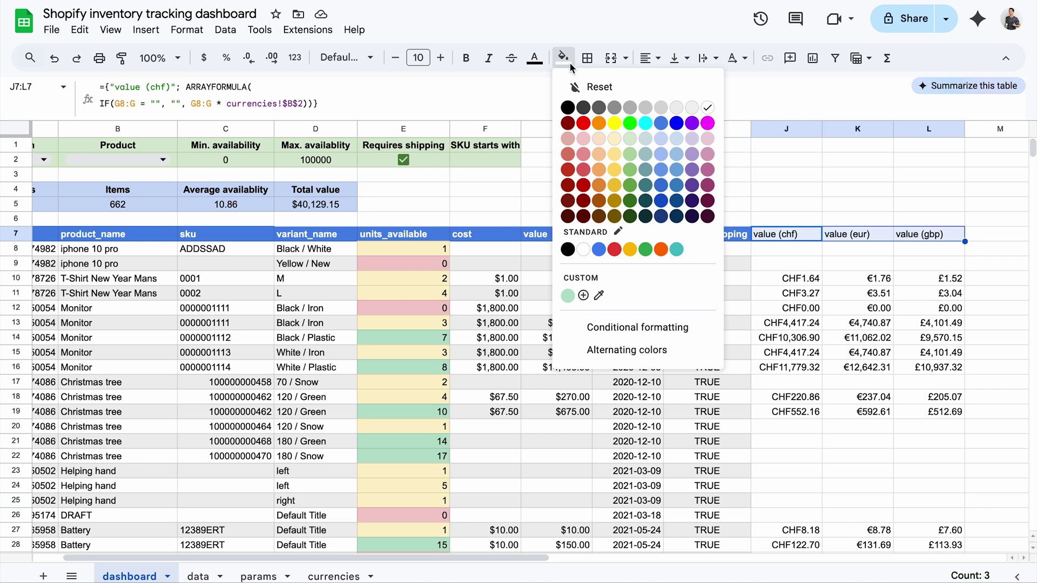
click(630, 156)
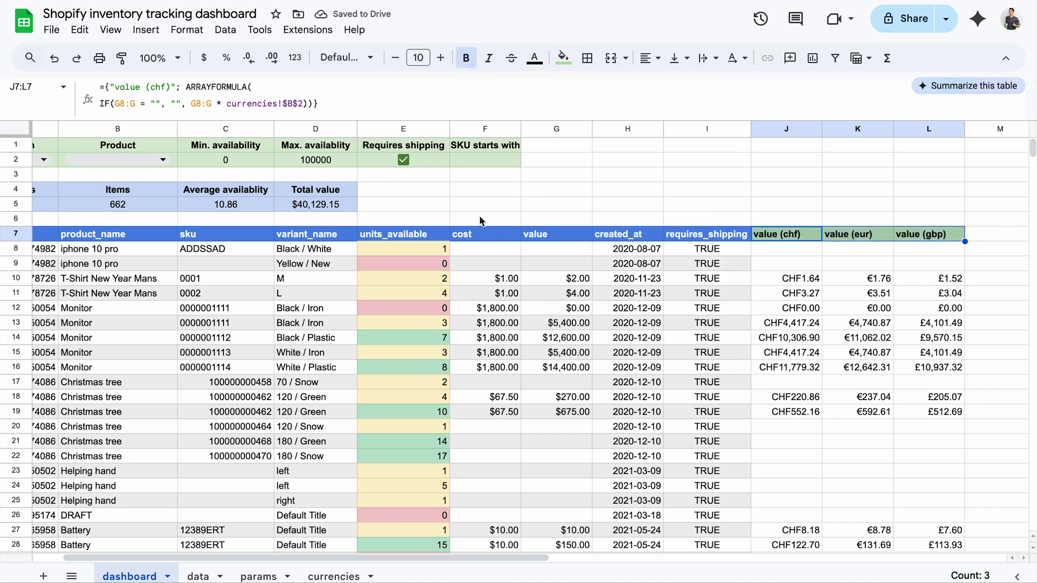
Step: Review and confirm the product table's alternating-row shading conditional formatting rule
click(282, 279)
click(187, 29)
click(226, 317)
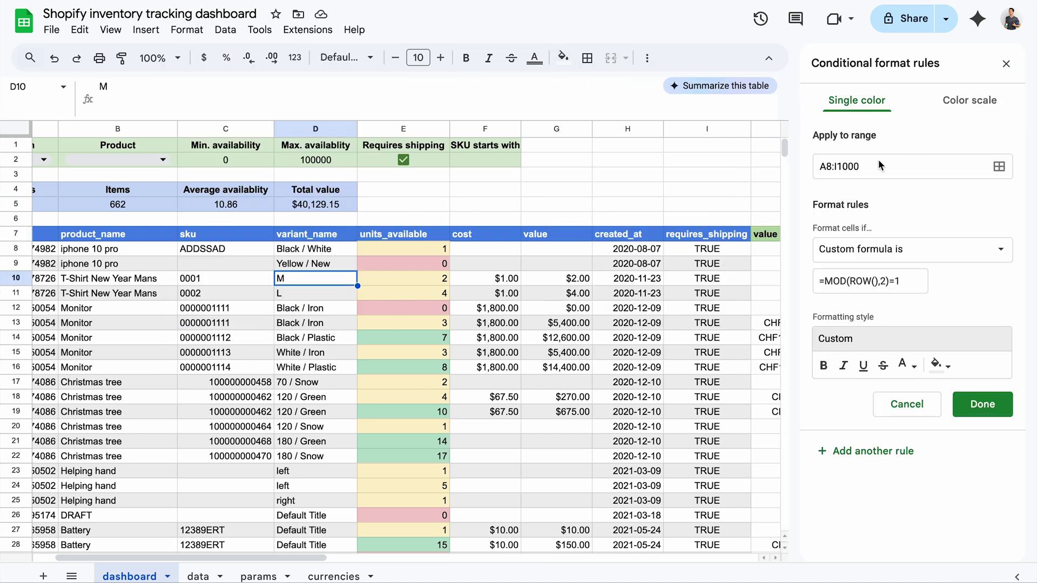
click(982, 404)
click(1006, 63)
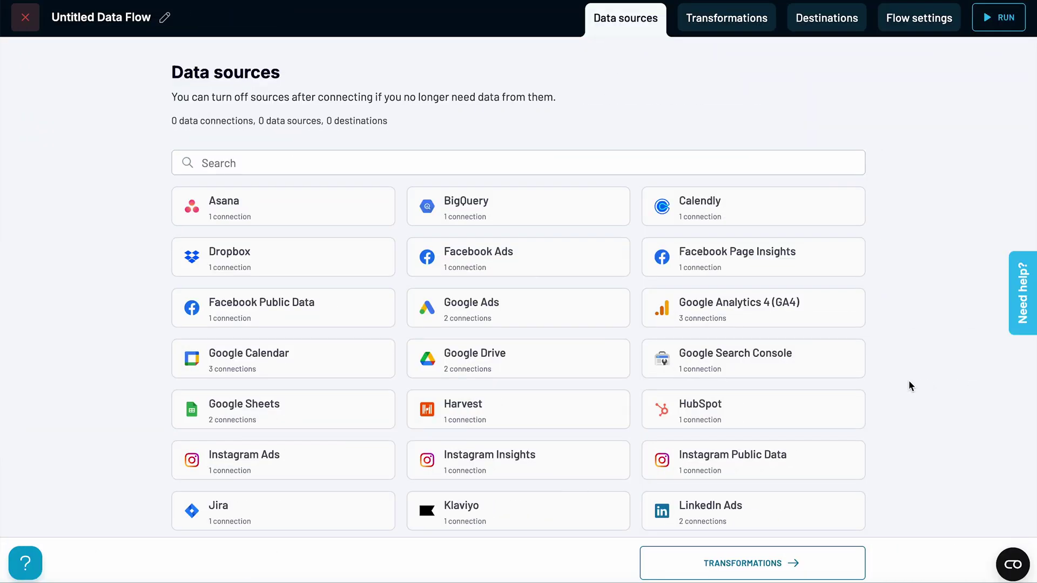
Step: Connect Google Sheets via the Google account, choosing Shopify inventory tracking dashboard's 'data' sheet, and save the source
click(278, 419)
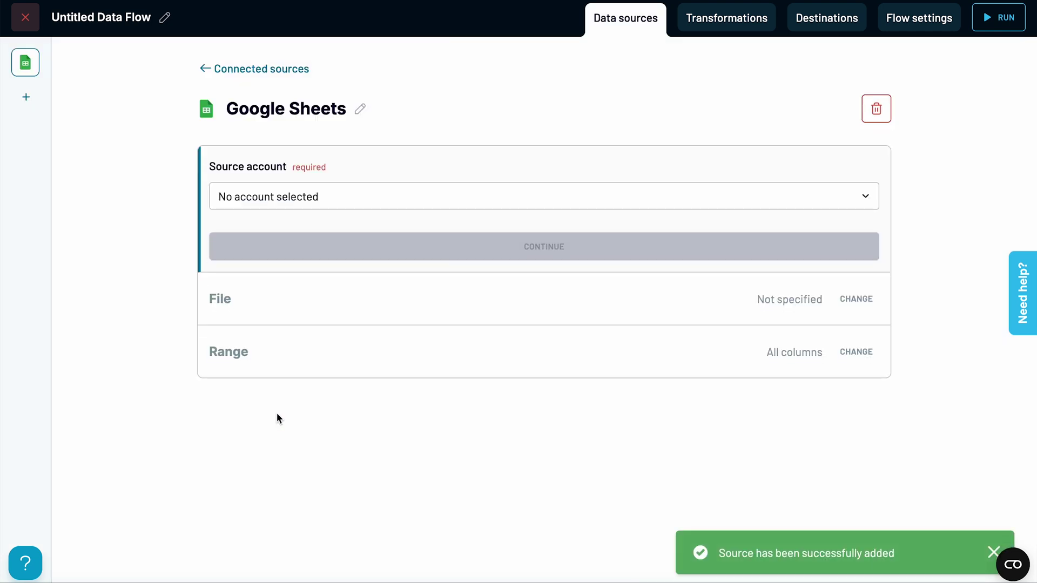
click(335, 197)
click(346, 257)
click(346, 278)
click(318, 346)
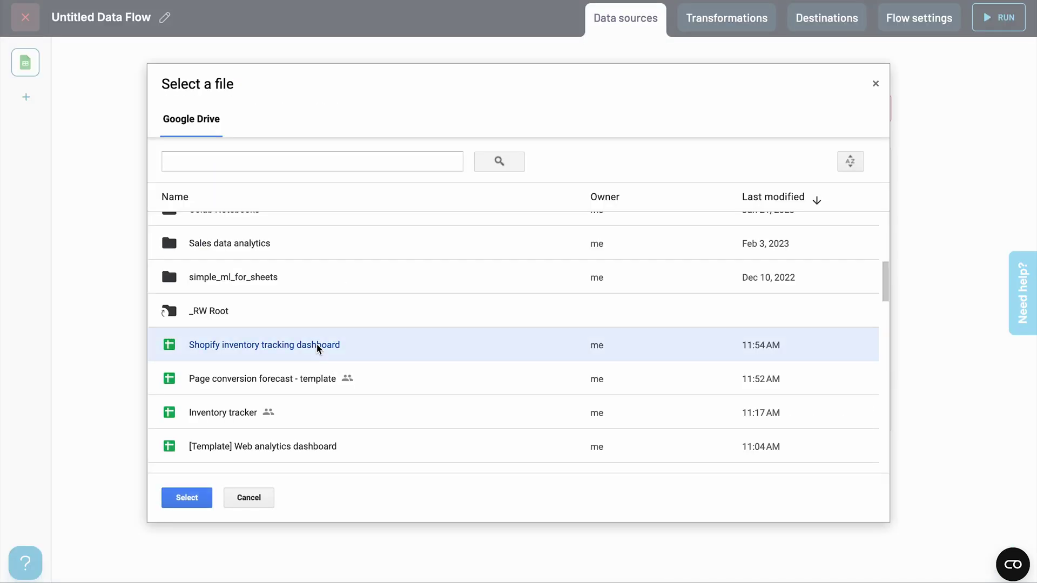
click(186, 498)
click(369, 362)
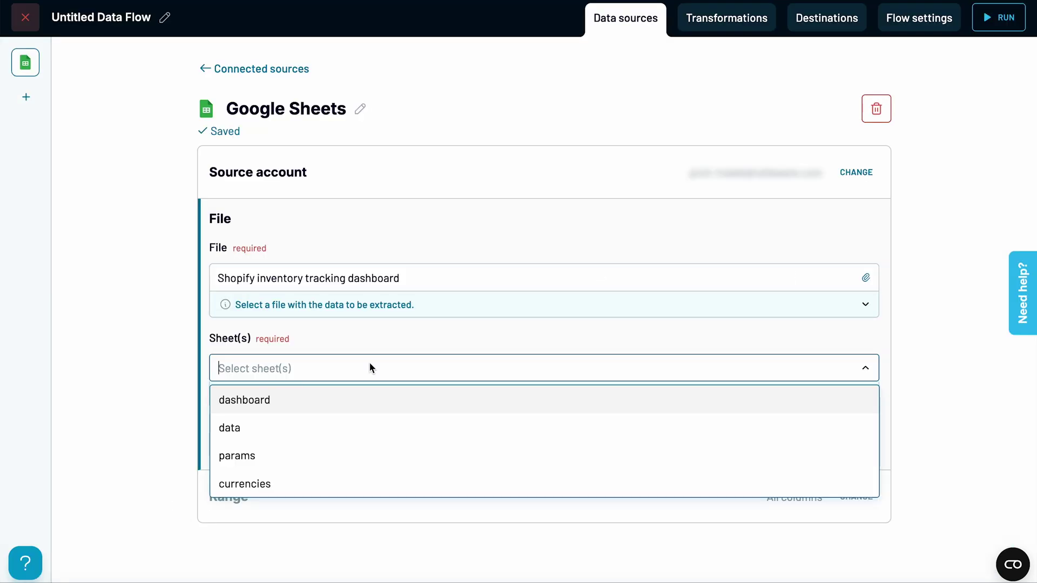
click(338, 428)
click(115, 436)
click(468, 484)
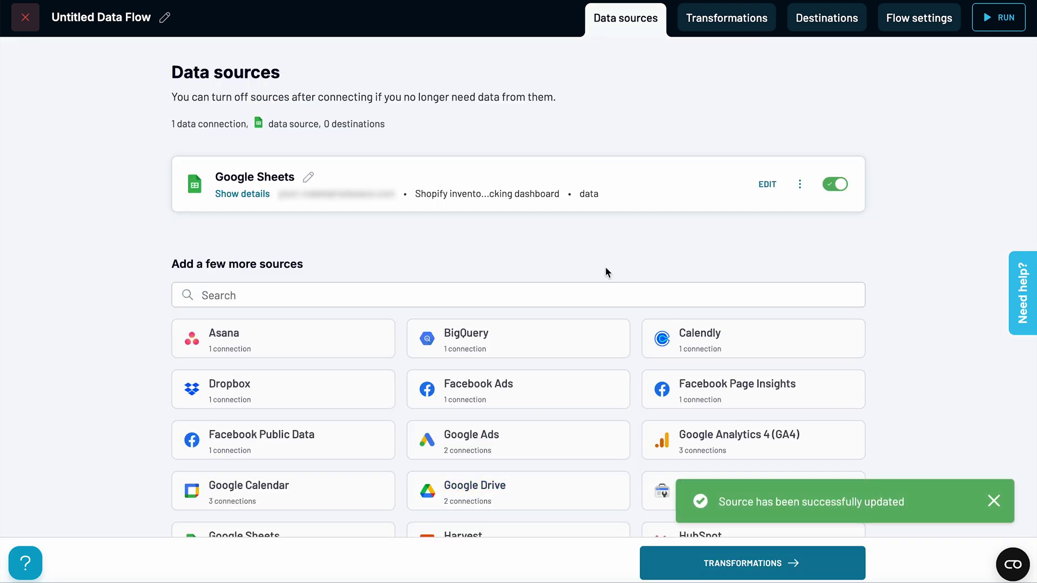
Step: Filter the rows to units_available less than or equal to 3
click(724, 24)
click(245, 99)
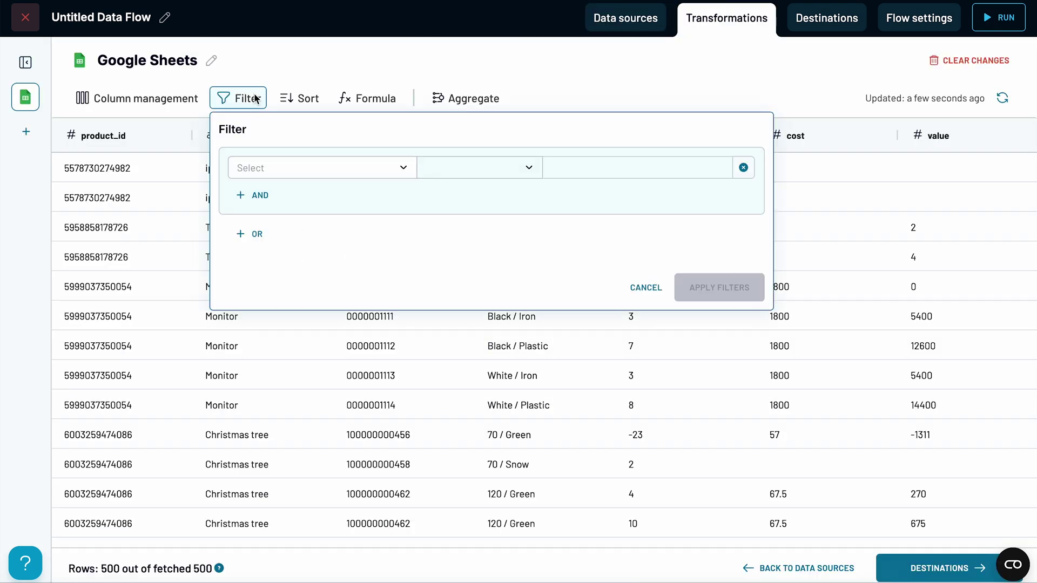
click(331, 168)
text(un)
click(324, 196)
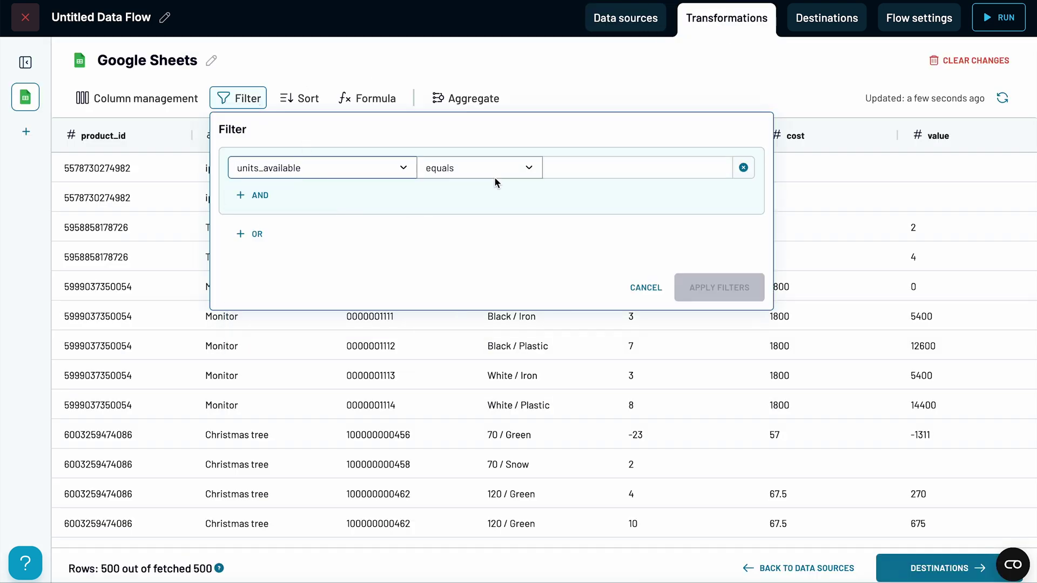
click(494, 177)
click(485, 262)
text(3)
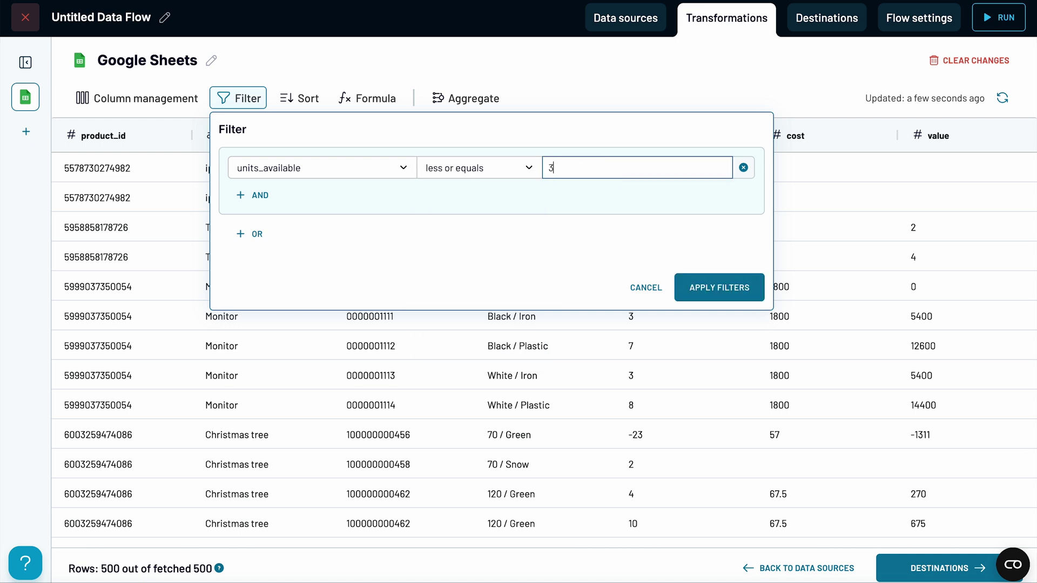
click(708, 290)
Step: Add a second filter condition units_available greater than or equal to 0, keeping 0–3 units
click(254, 104)
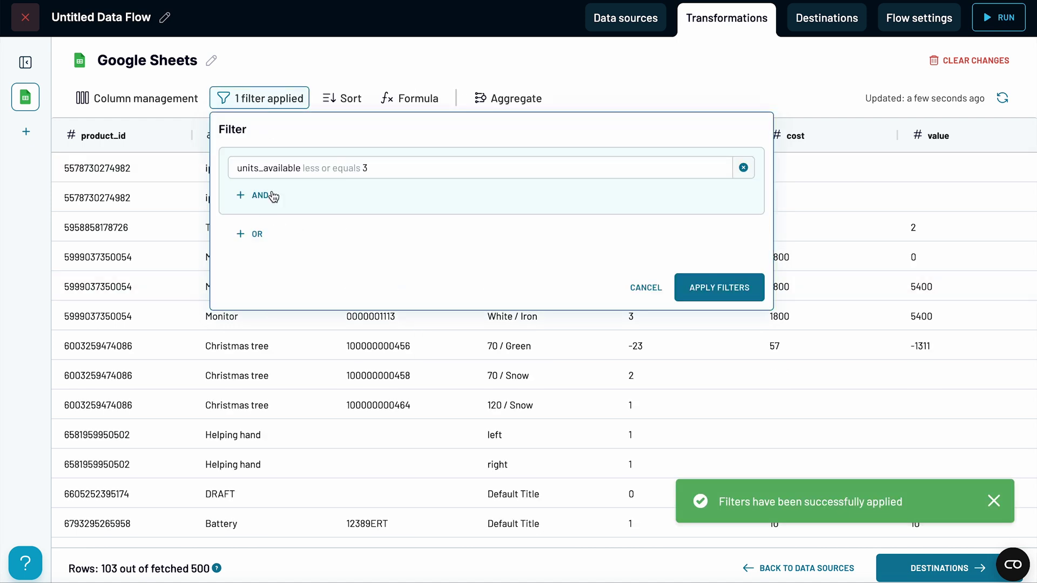
click(266, 196)
text(un)
click(270, 262)
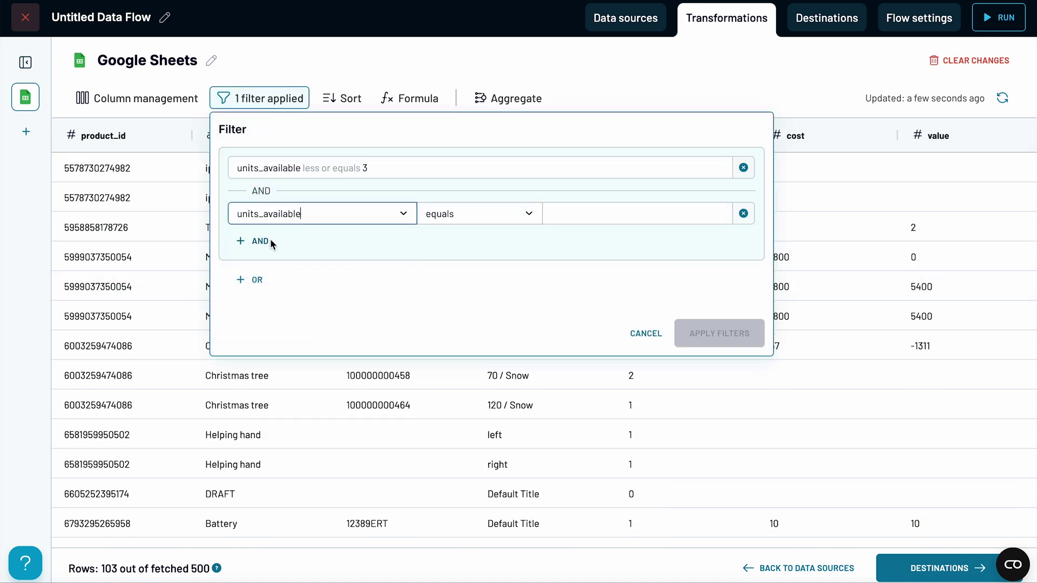
click(477, 219)
click(470, 353)
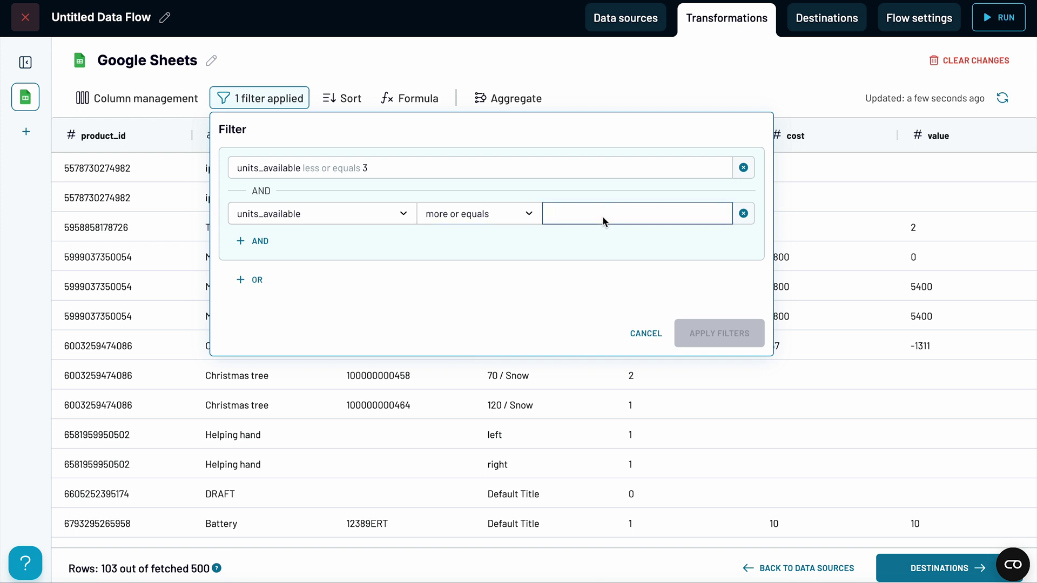
text(0)
click(702, 335)
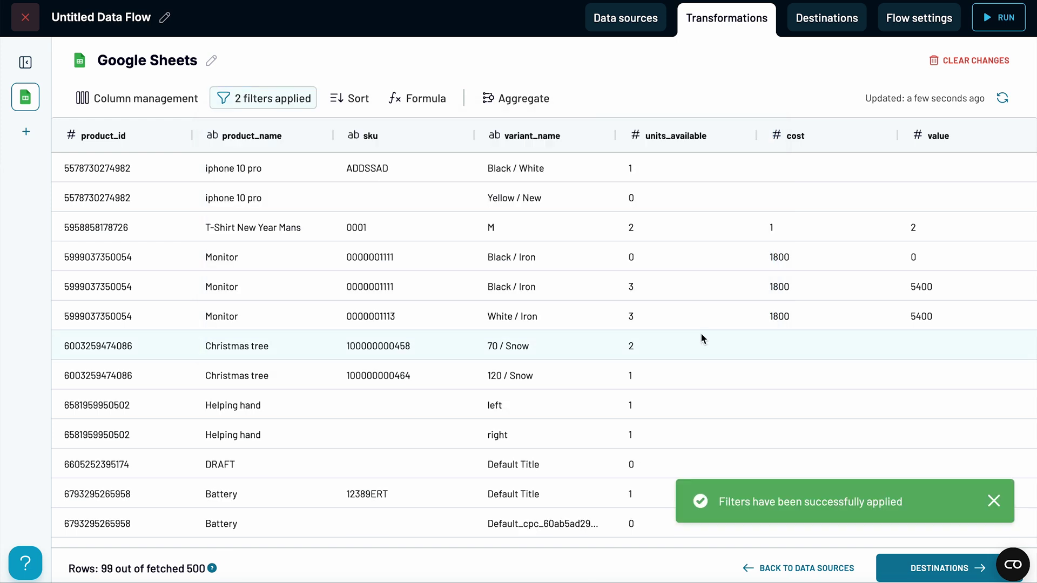
Step: Sort the rows by units_available in ascending order
click(356, 99)
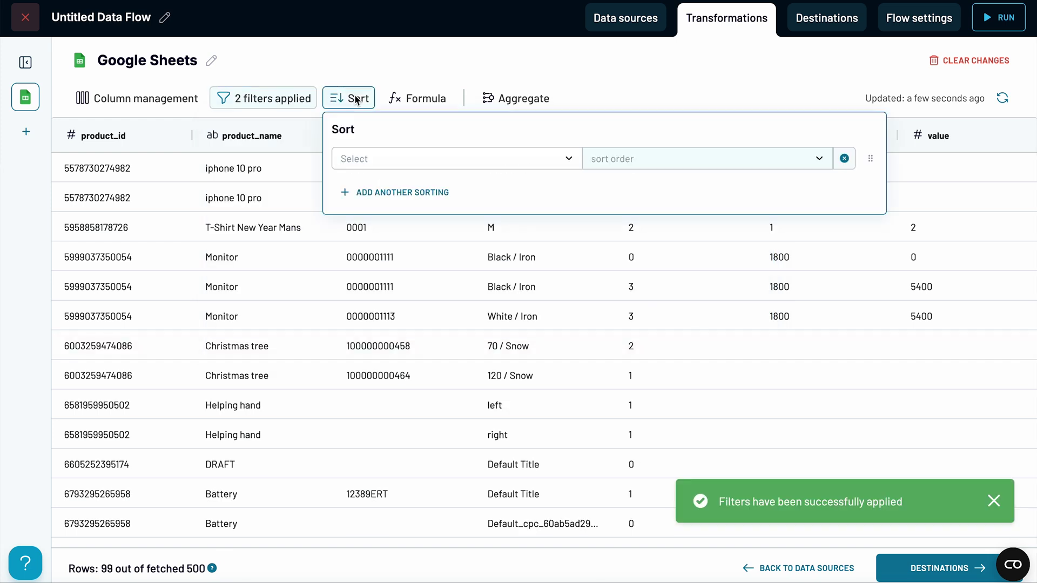
click(446, 157)
text(av)
click(442, 185)
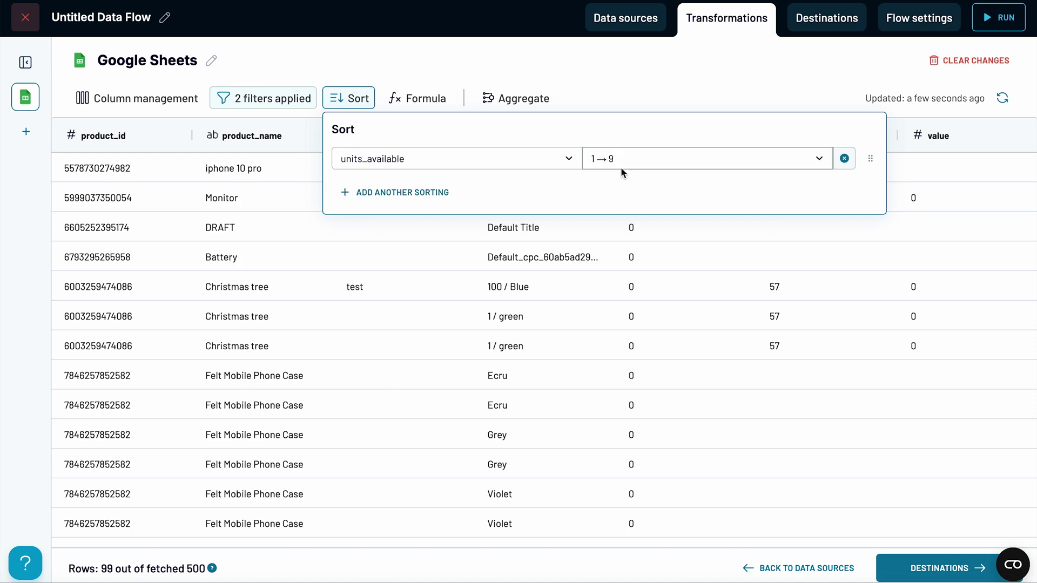
click(686, 309)
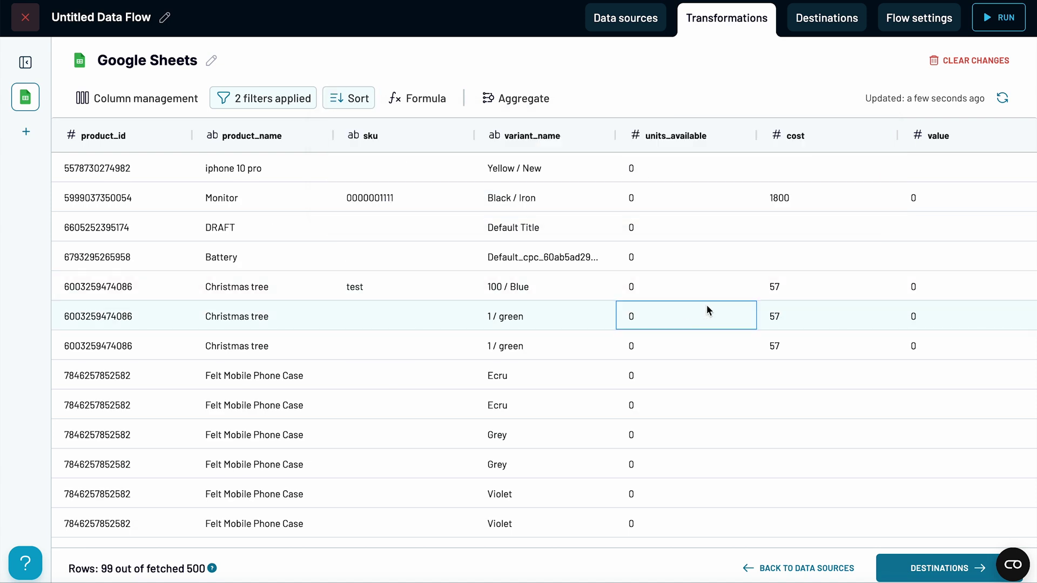
Step: Show only product_id, product_name, sku, variant_name, warehouse_name and units_available, moving units_available after product_name
click(168, 99)
click(320, 172)
scroll(178, 351, down, 3)
click(95, 278)
click(94, 304)
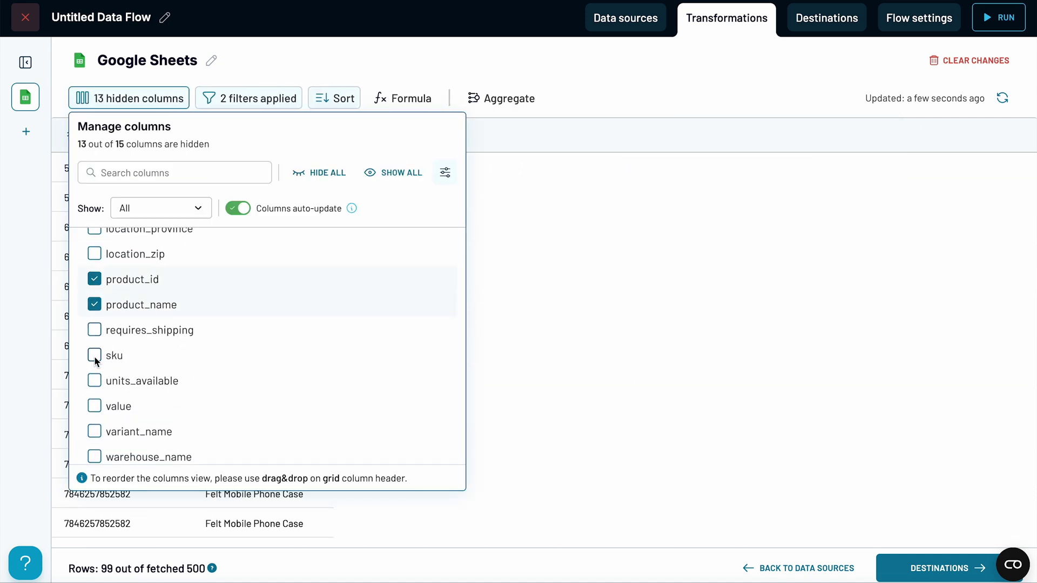
click(95, 355)
scroll(100, 400, down, 1)
click(95, 422)
click(95, 446)
click(94, 371)
click(736, 120)
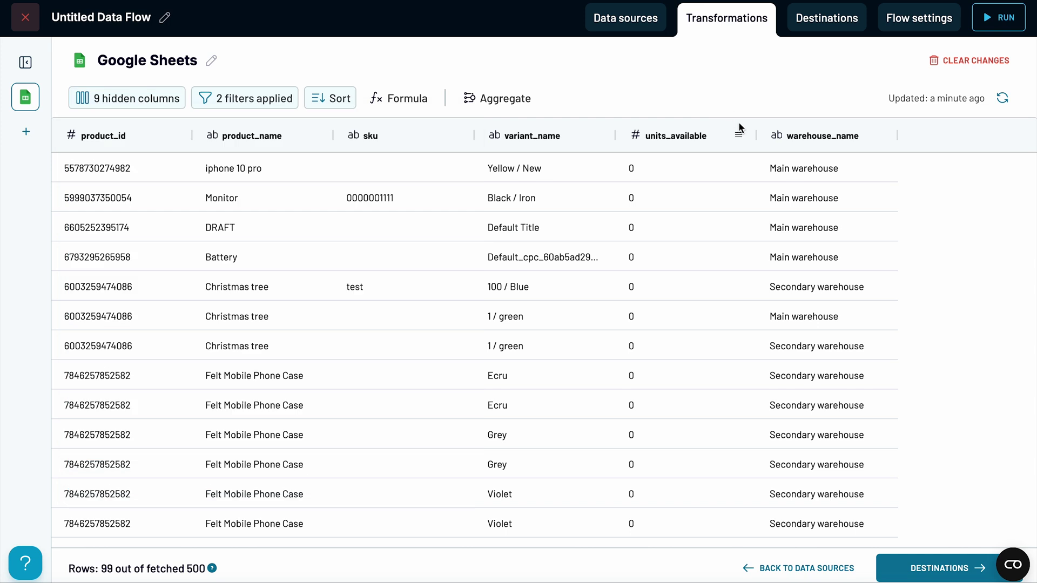
drag(737, 120, 396, 145)
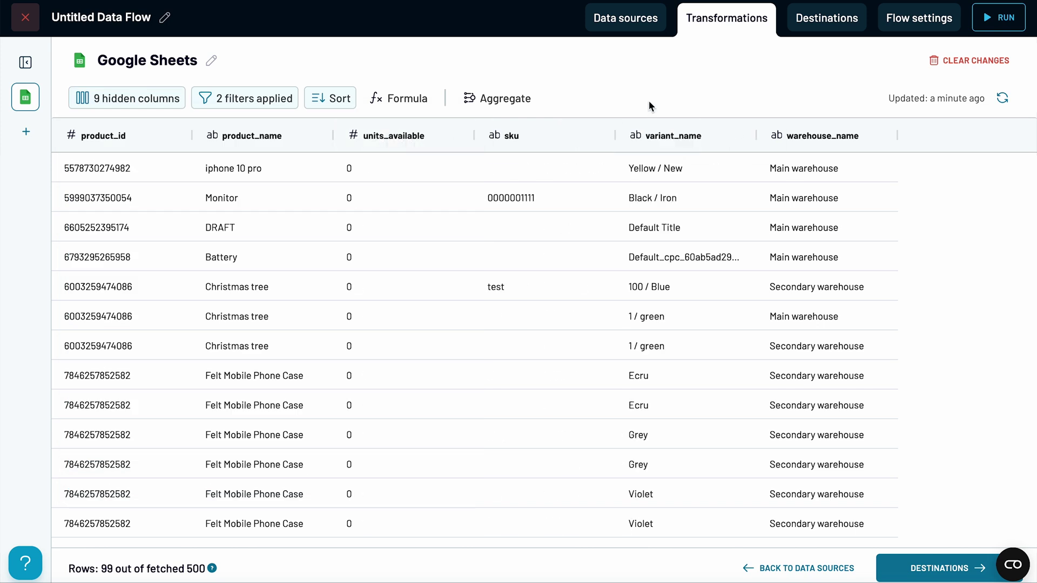
click(949, 560)
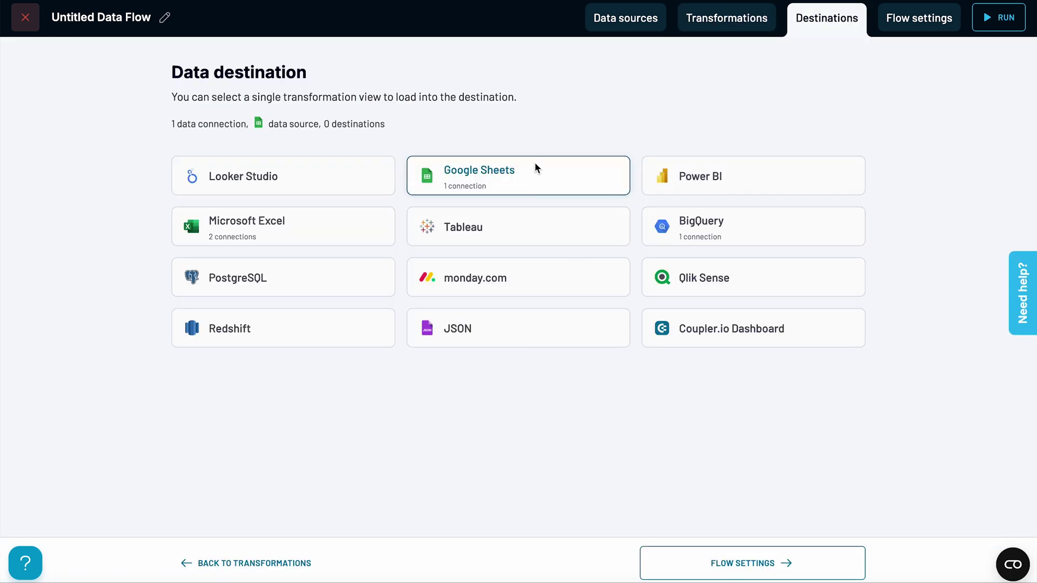
Step: Send the data to a new products_running_out sheet in Shopify inventory tracking dashboard and run it
click(535, 168)
click(446, 252)
click(413, 287)
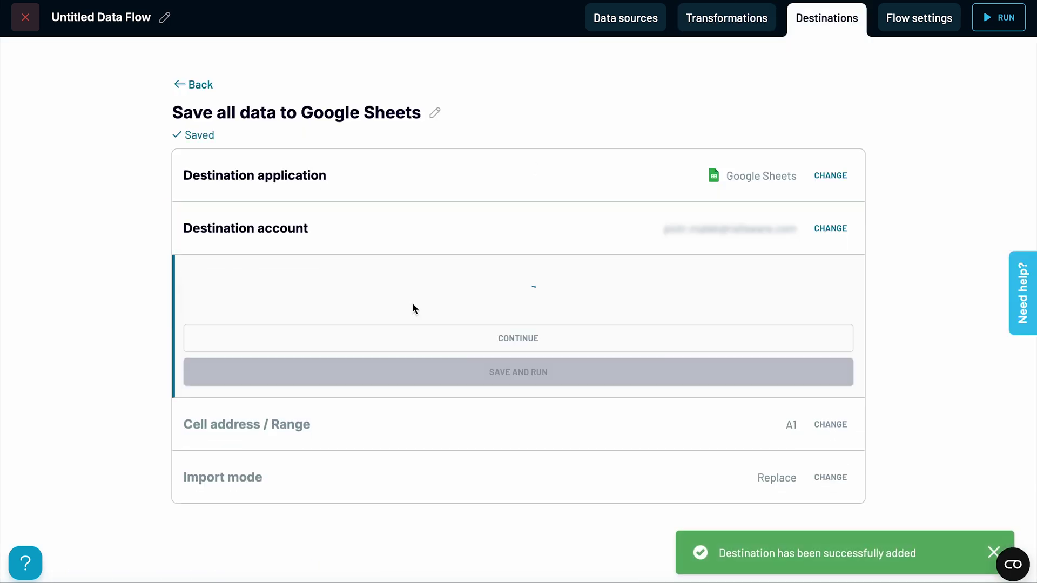
click(345, 336)
click(186, 497)
click(247, 378)
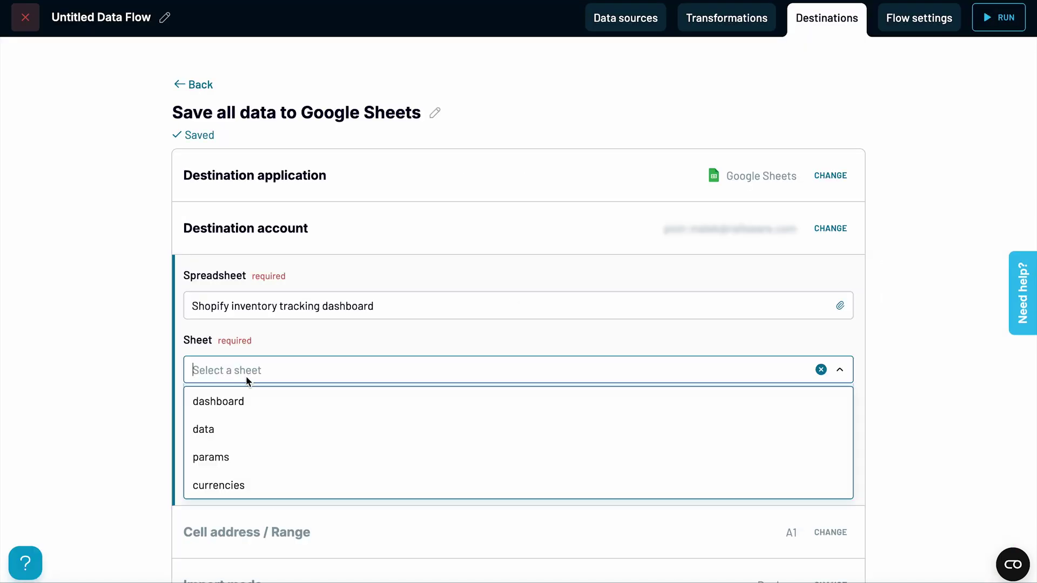
text(products_running_out)
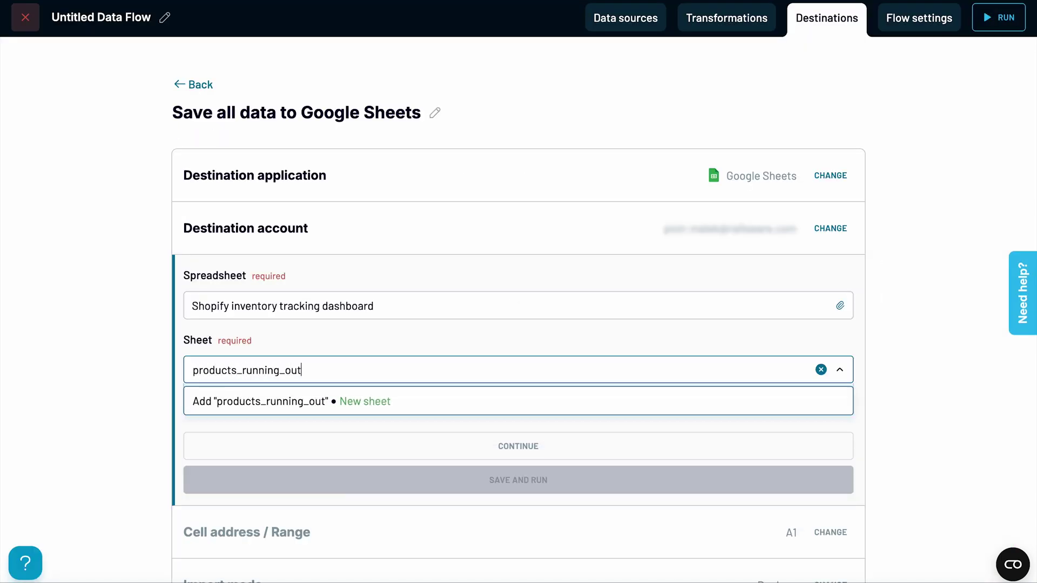
click(252, 408)
click(439, 472)
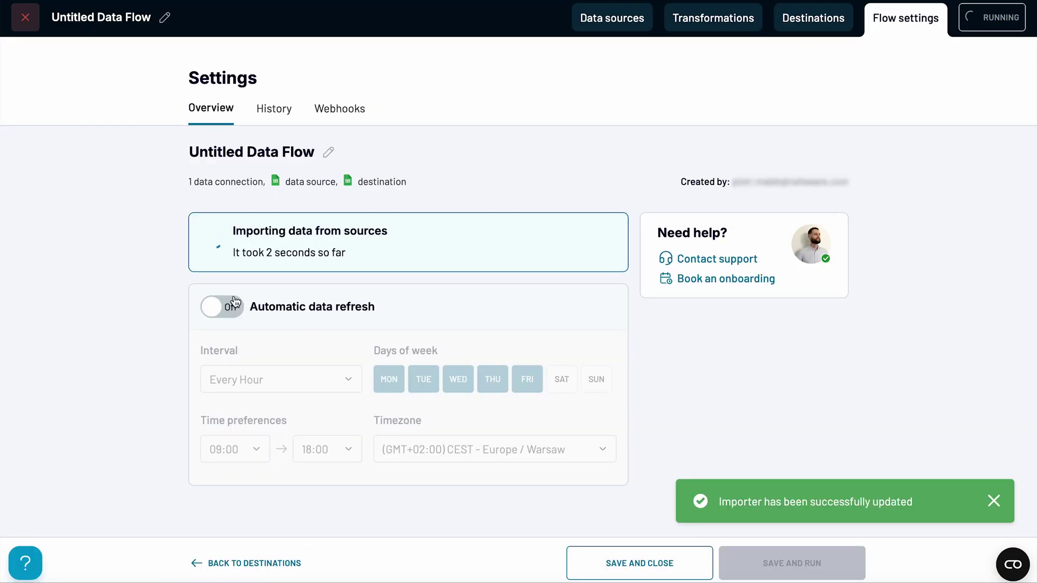
Step: Schedule the flow to refresh daily, including Saturday and Sunday, at 07:00
click(270, 379)
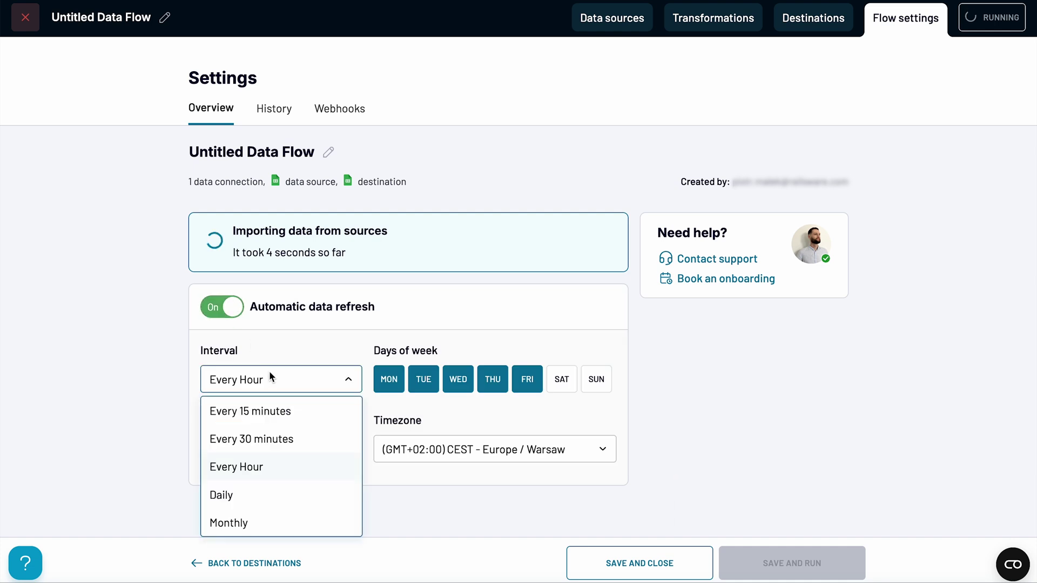
click(264, 493)
click(562, 382)
click(596, 383)
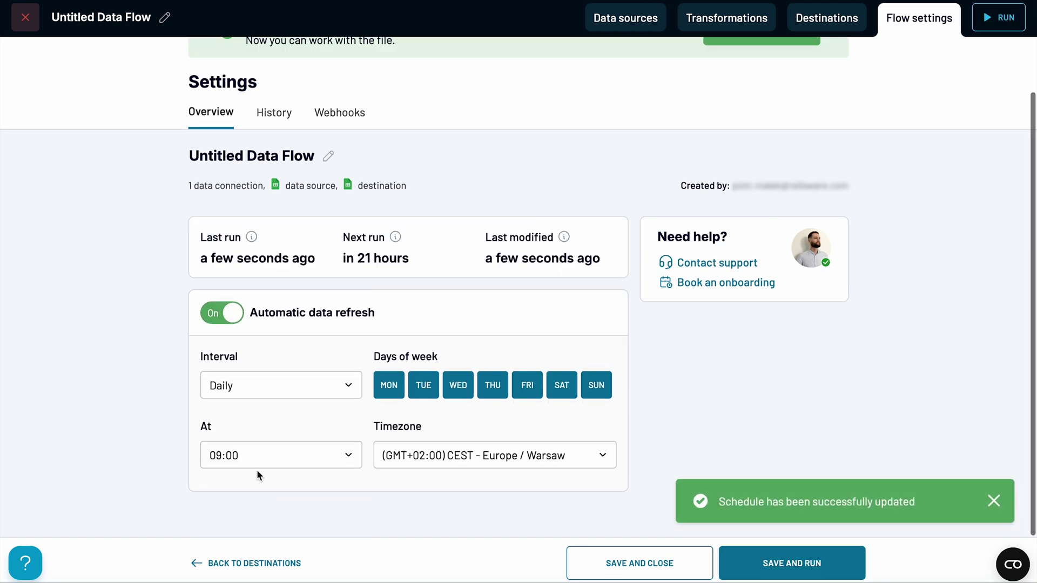
click(255, 456)
scroll(267, 398, up, 3)
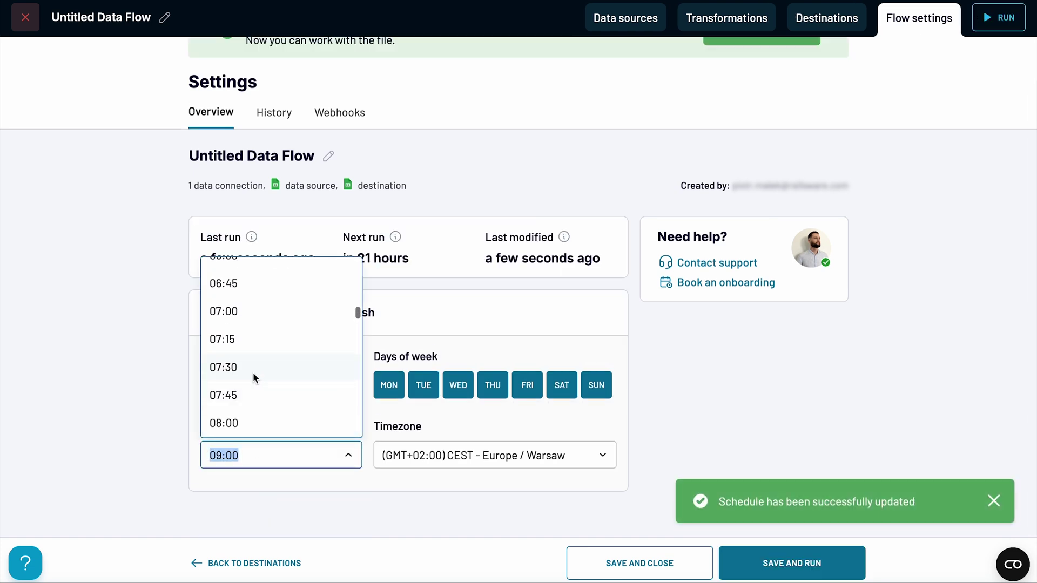
click(241, 318)
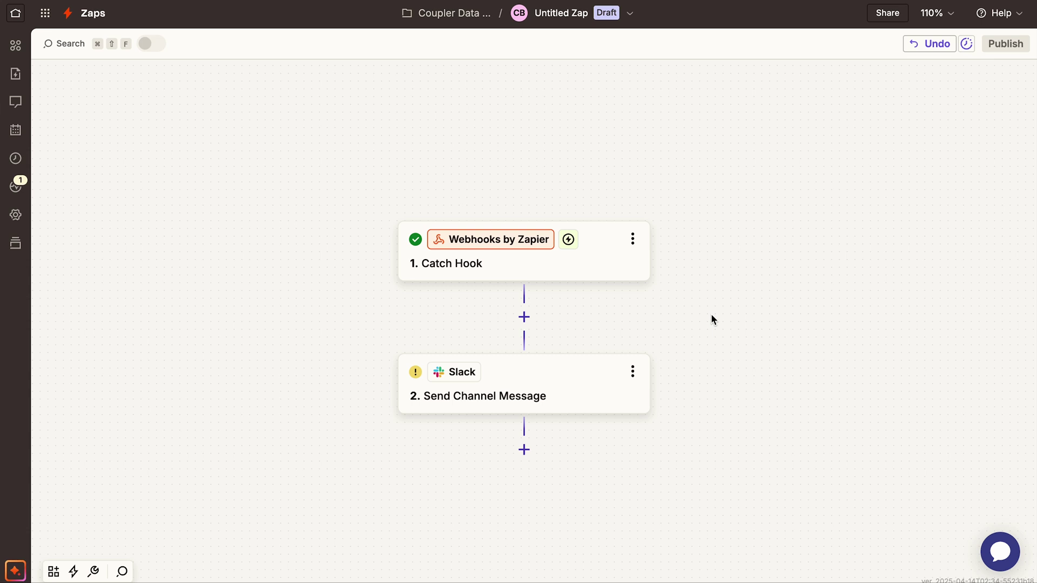
Step: Copy the webhook URL from the Catch Hook trigger's Test tab
click(599, 268)
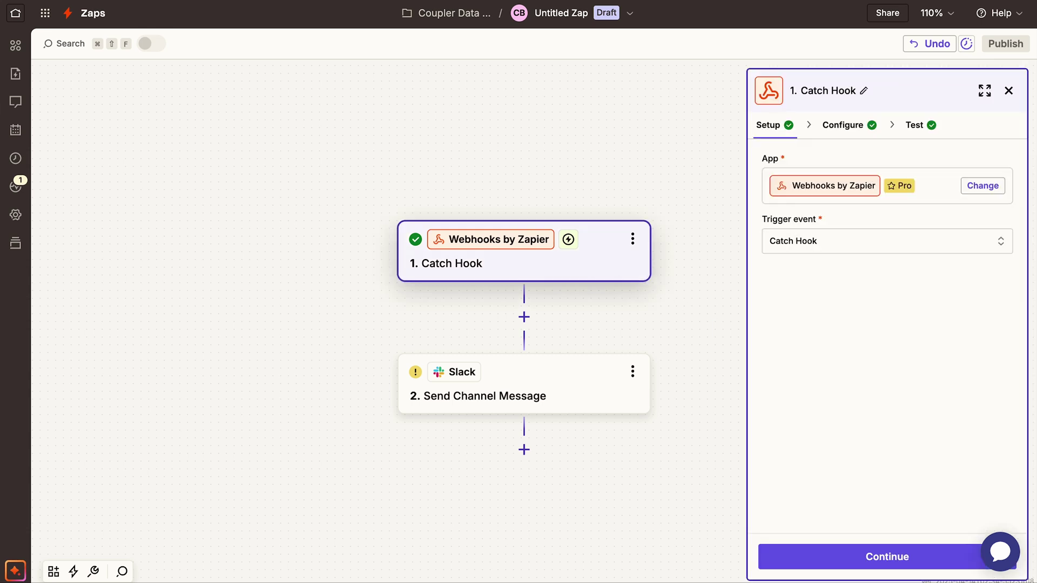
click(916, 128)
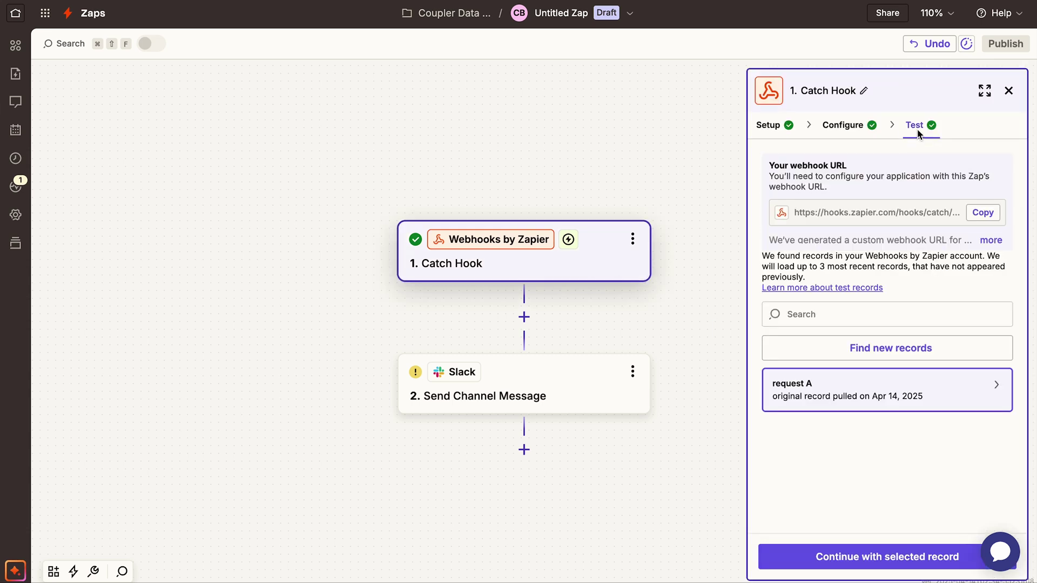
click(974, 217)
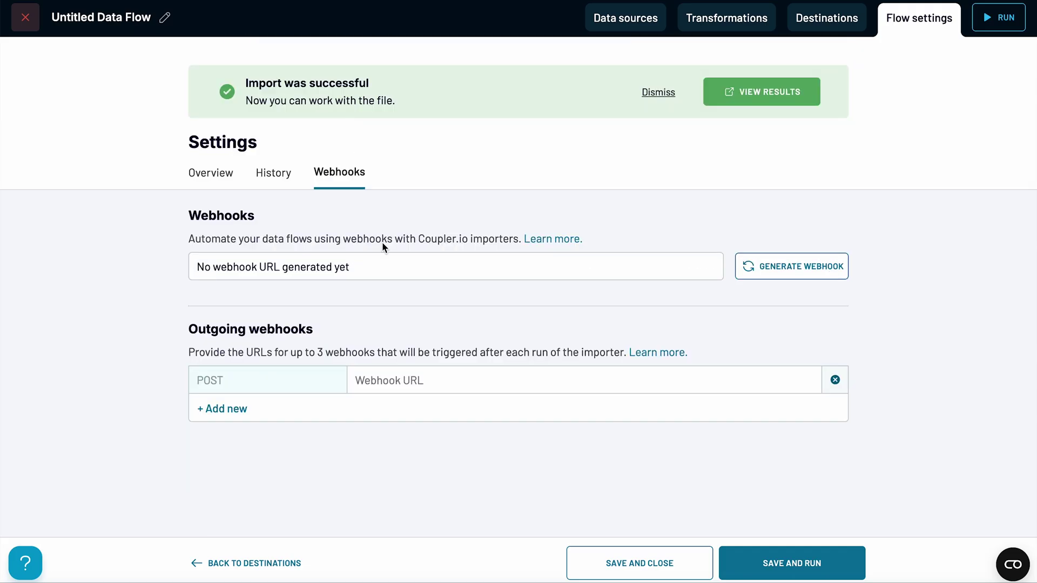
Step: Paste the Zapier URL as the flow's outgoing webhook URL and save and run the flow
click(414, 379)
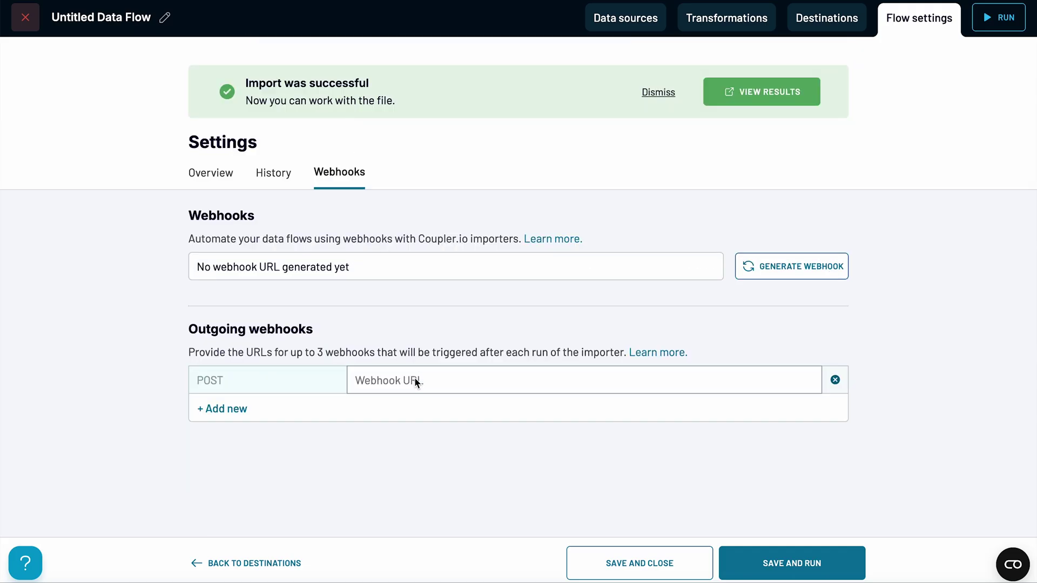
key(ctrl+v)
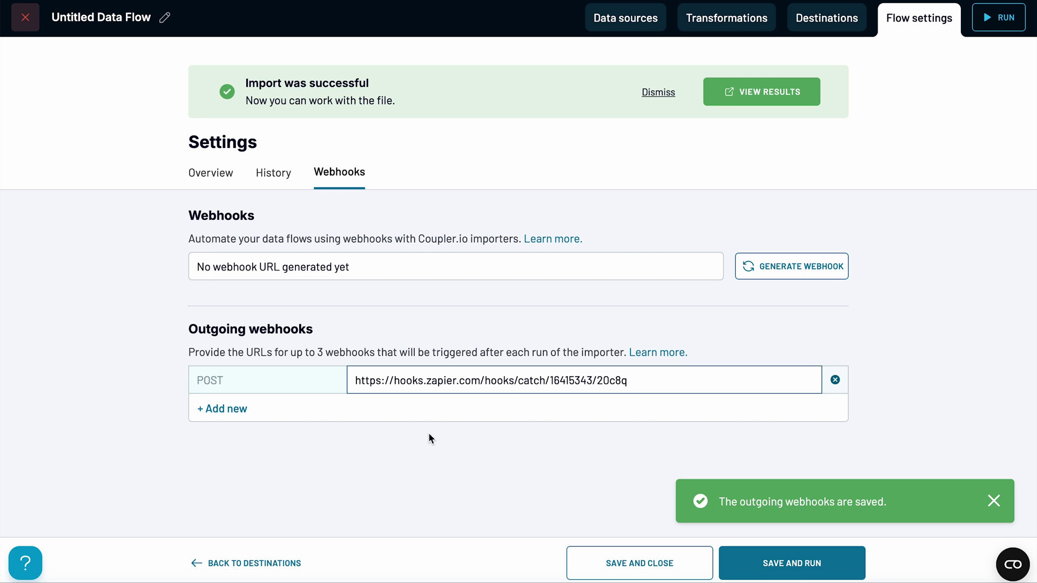
click(750, 558)
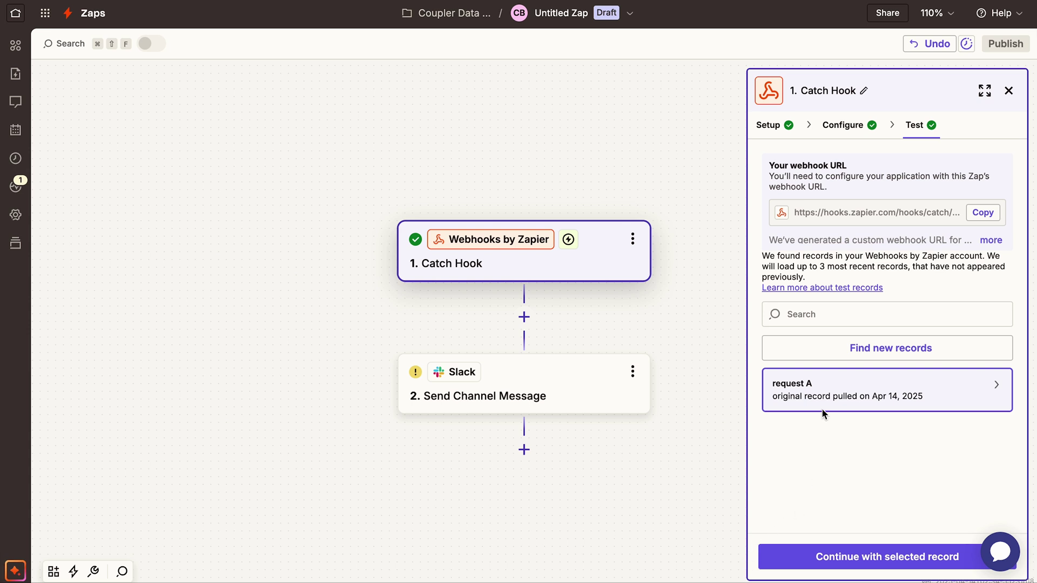
Step: Set the Slack step's channel to coupler-io-analytics-tests
mouse_move(822, 405)
click(568, 403)
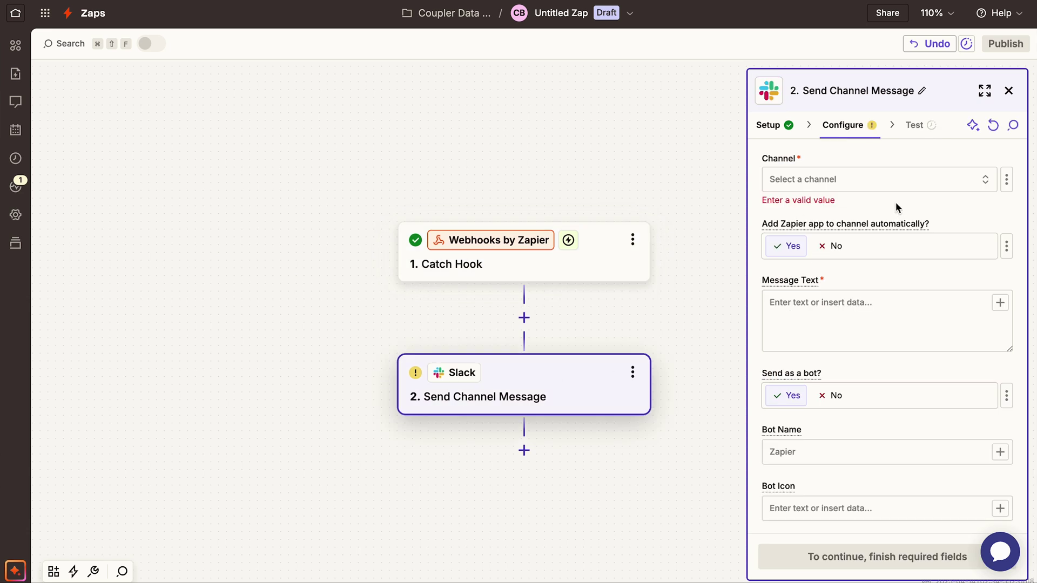
click(882, 182)
scroll(639, 355, down, 3)
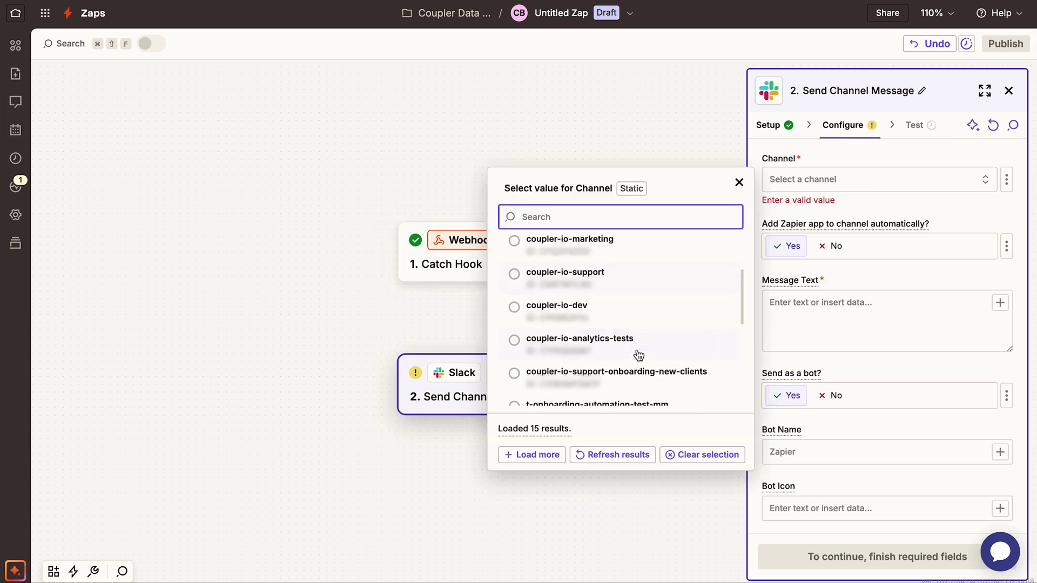
click(635, 342)
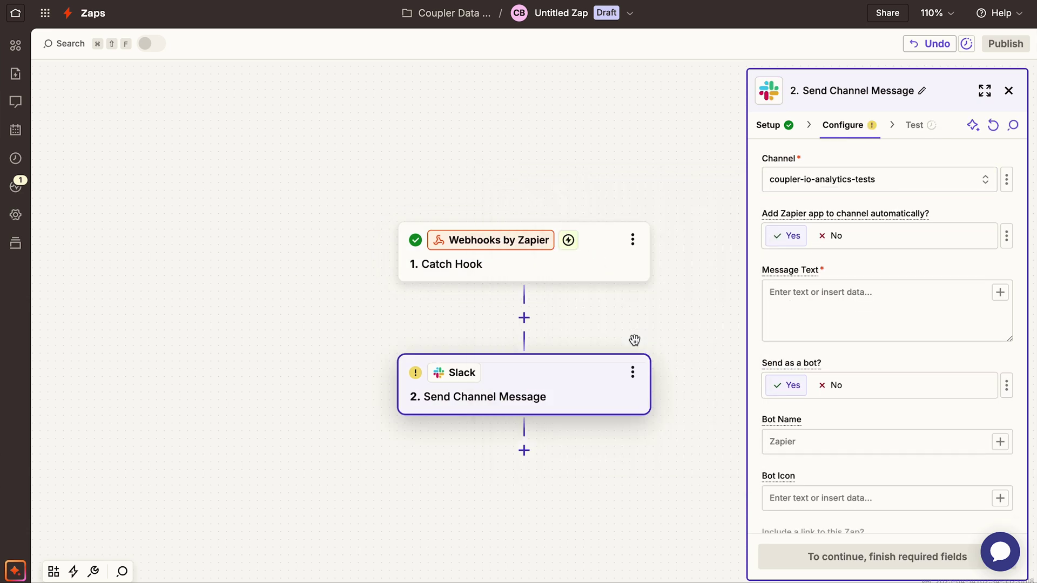
Step: Write 'Hi team! Here's the latest list of products running out' with a sheet link, then test-send it
click(781, 302)
text(Hi team! )
text(Here's the la)
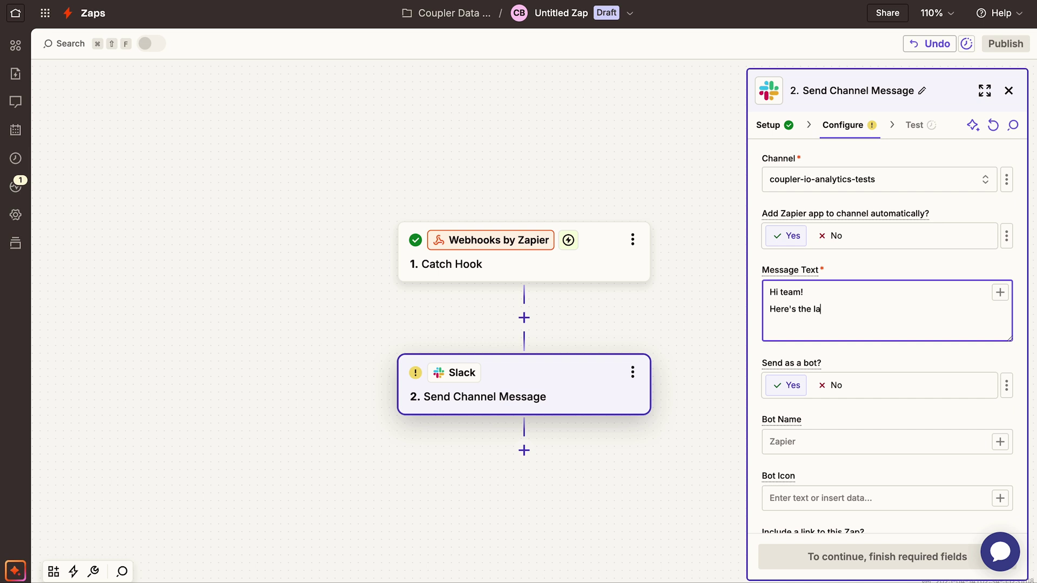
text(test list of products running out)
click(813, 310)
text(<)
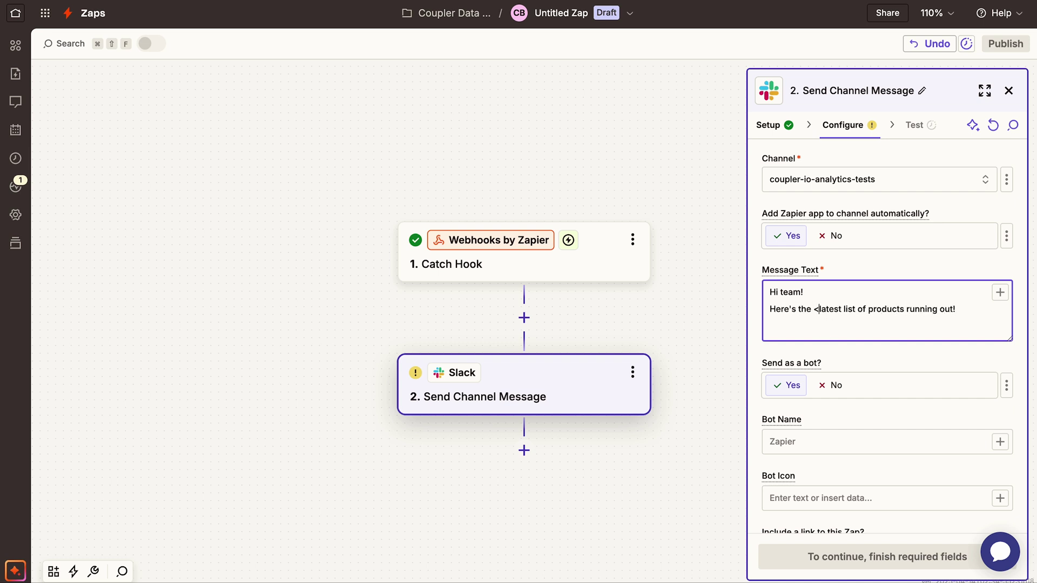
key(super+v)
text(|)
click(807, 377)
text(>)
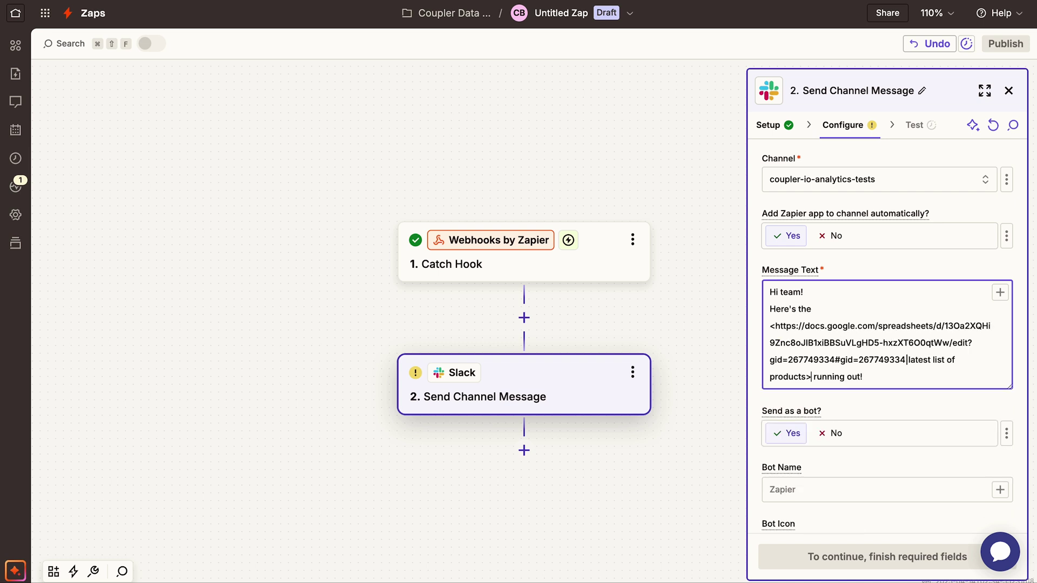
scroll(840, 384, down, 10)
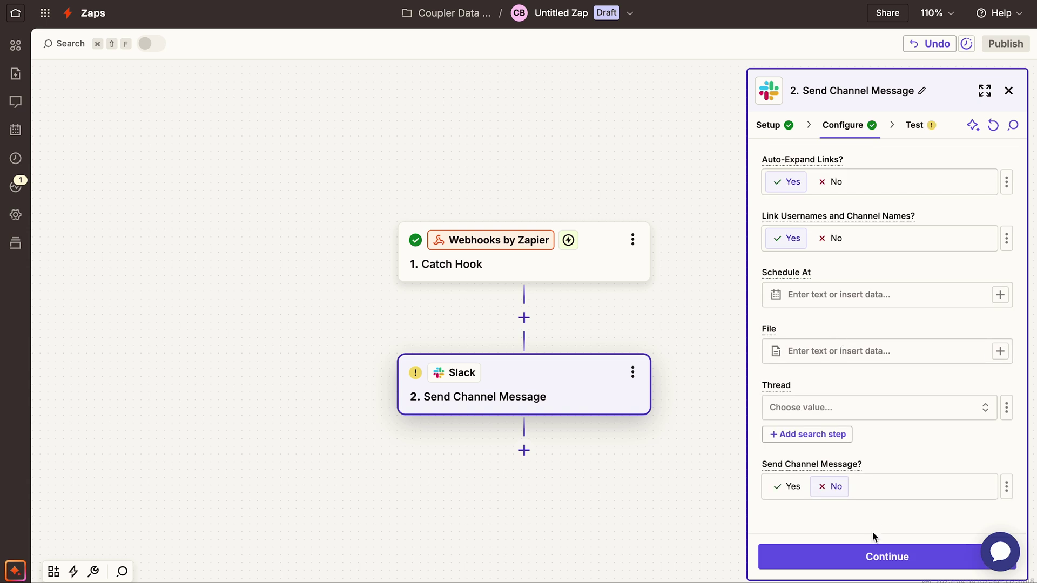
click(875, 559)
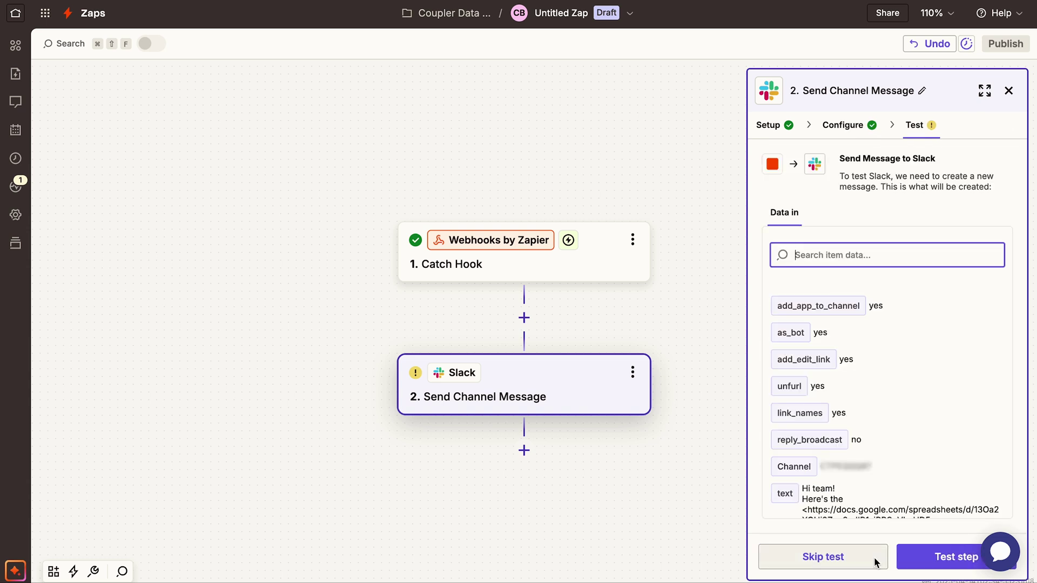
click(921, 557)
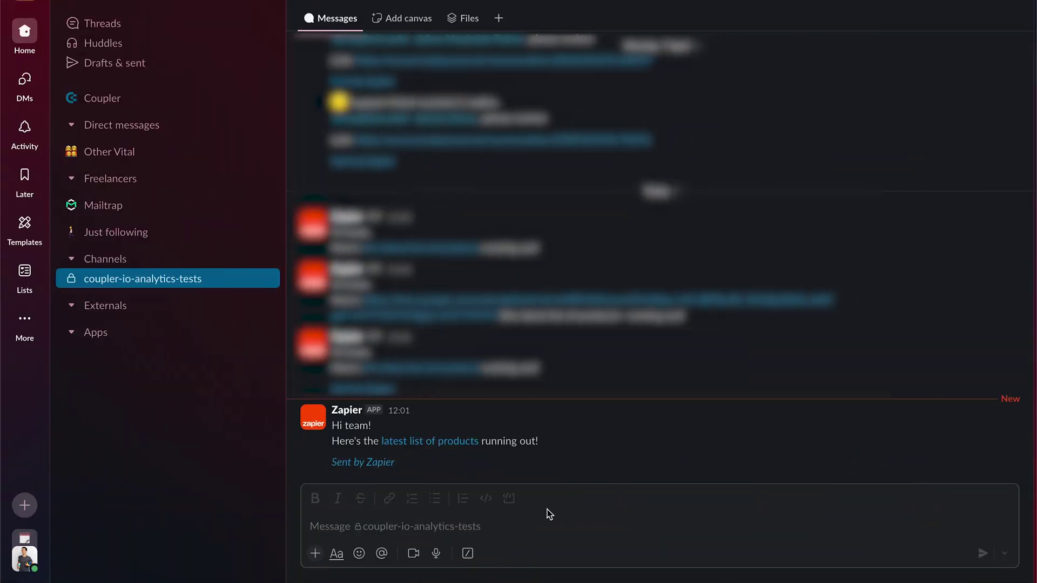